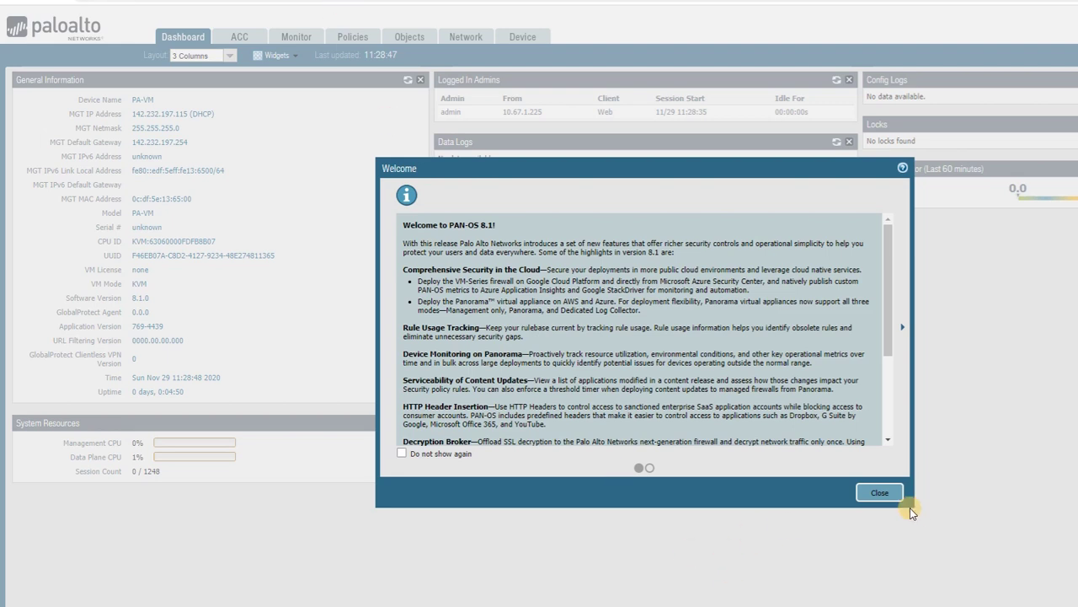
Dismiss the PAN-OS 8.1 welcome notice and bring up FortiGate's Log Settings page.
click(897, 497)
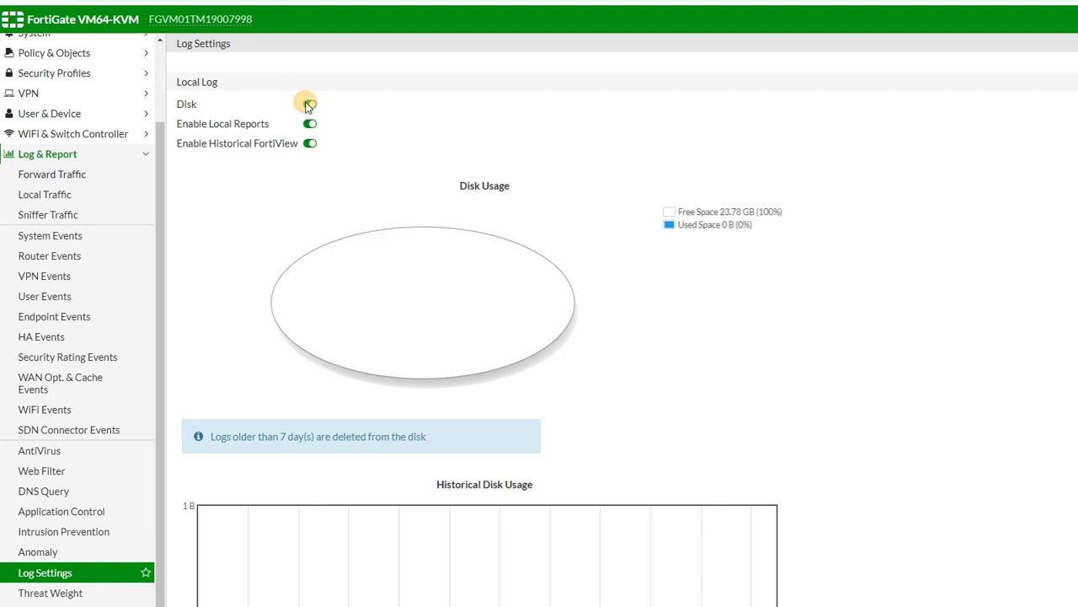
mouse_move(368, 245)
Enable sending logs to syslog server 142.232.197.37 and set Local Traffic Log to All.
scroll(226, 376, down, 5)
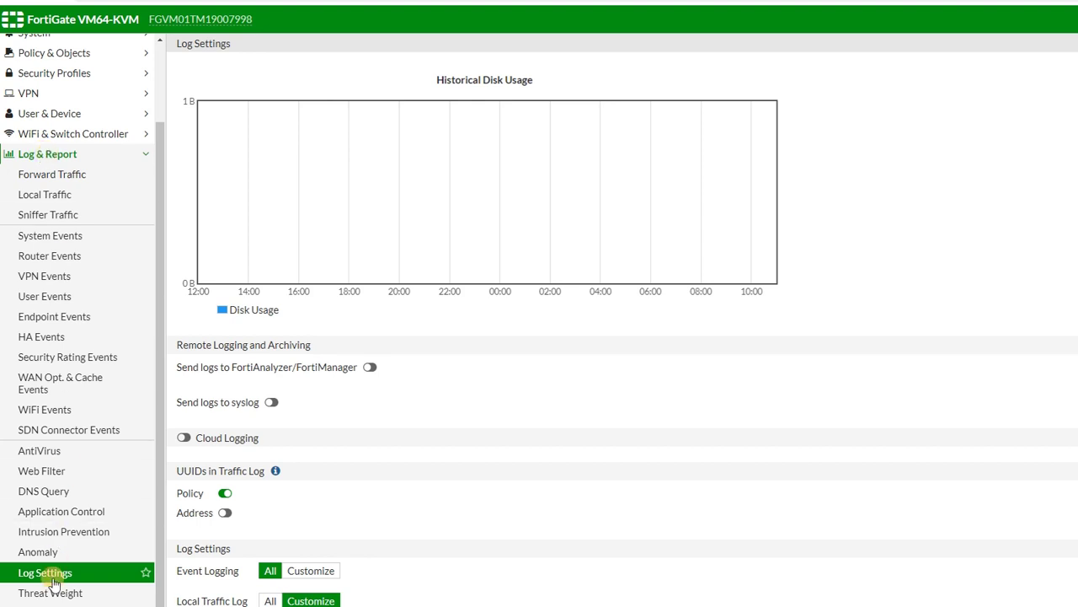
scroll(352, 426, down, 1)
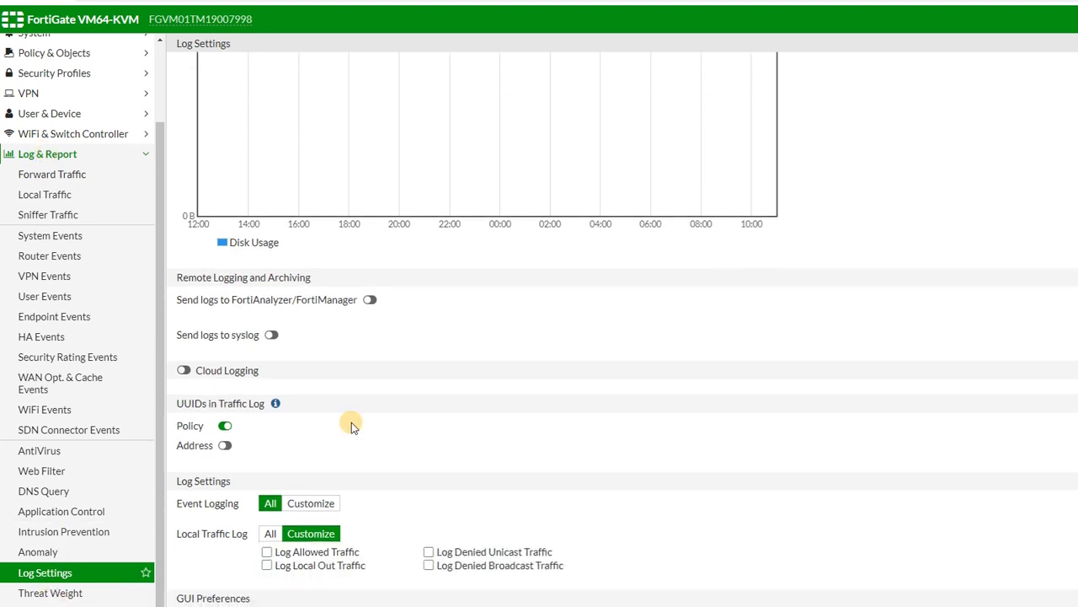
click(271, 334)
click(323, 355)
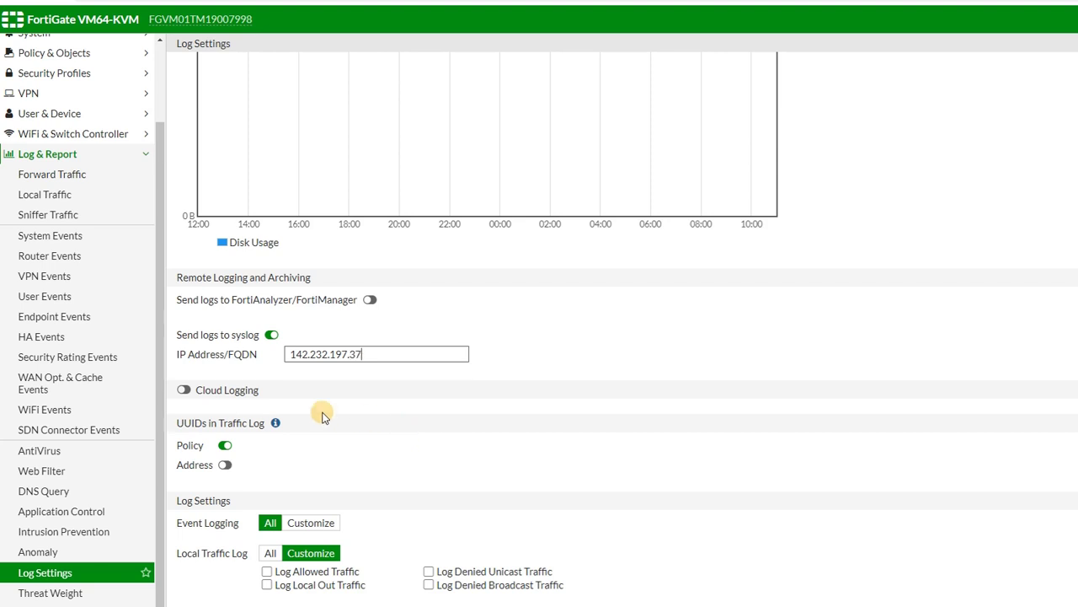
scroll(289, 478, down, 1)
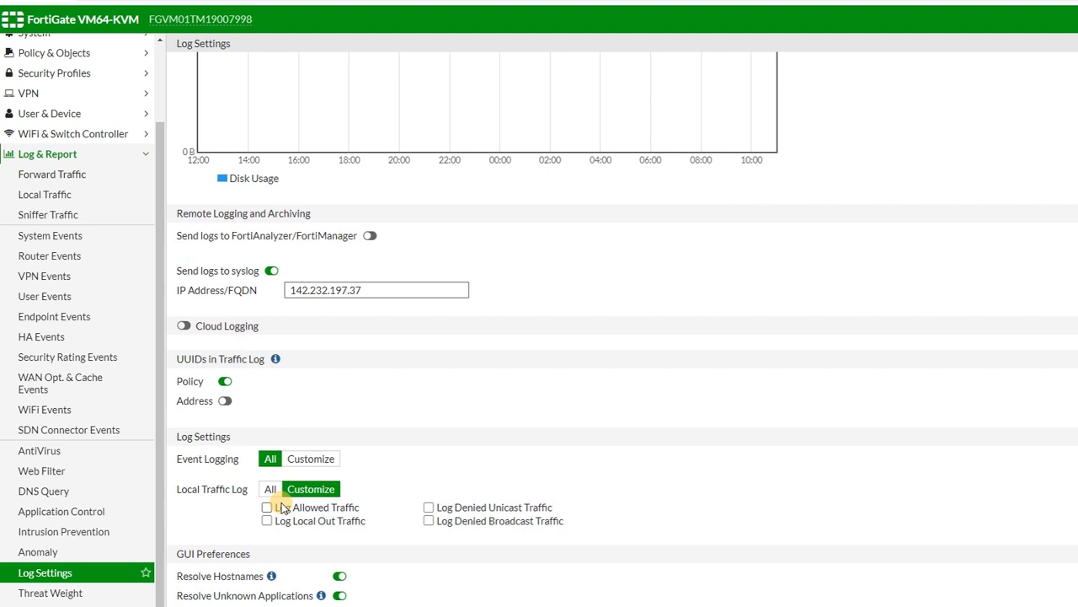
click(270, 489)
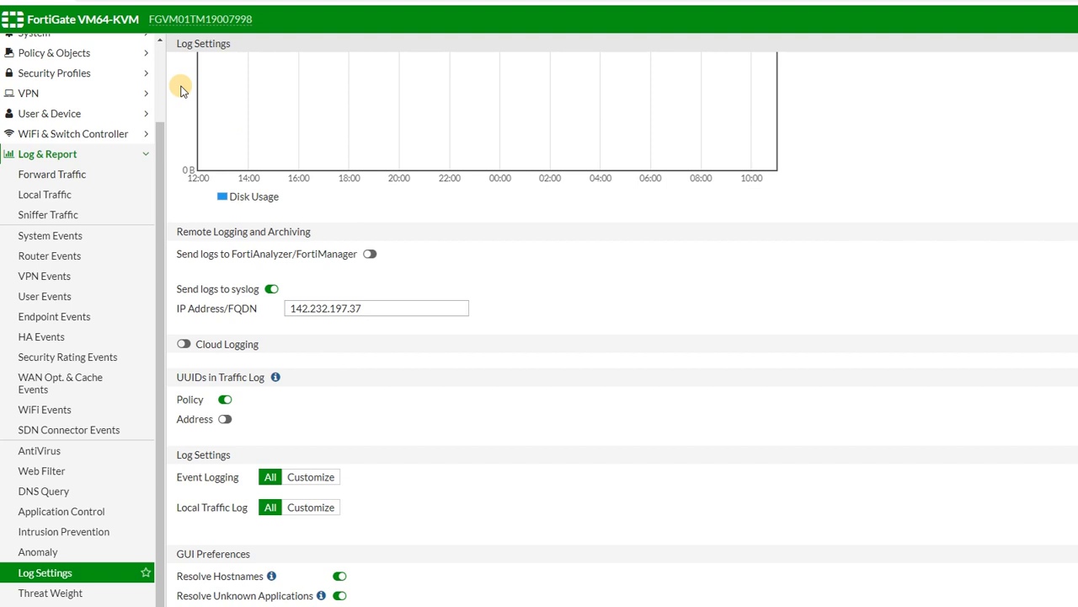
scroll(128, 187, up, 2)
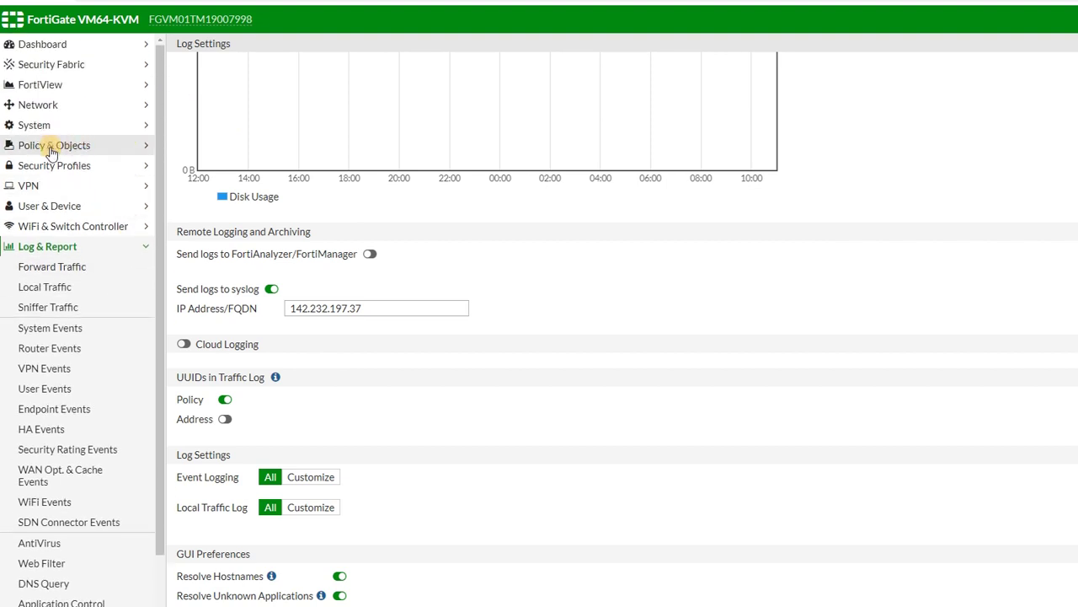
Start a new IPv4 policy under Policy & Objects and review its Logging Options.
click(108, 144)
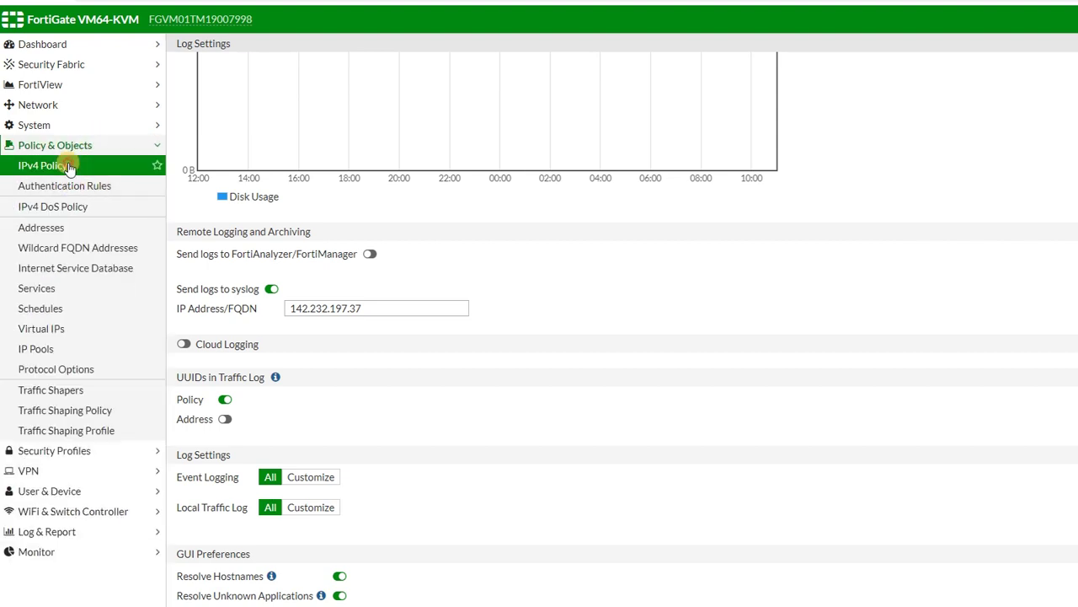
click(69, 166)
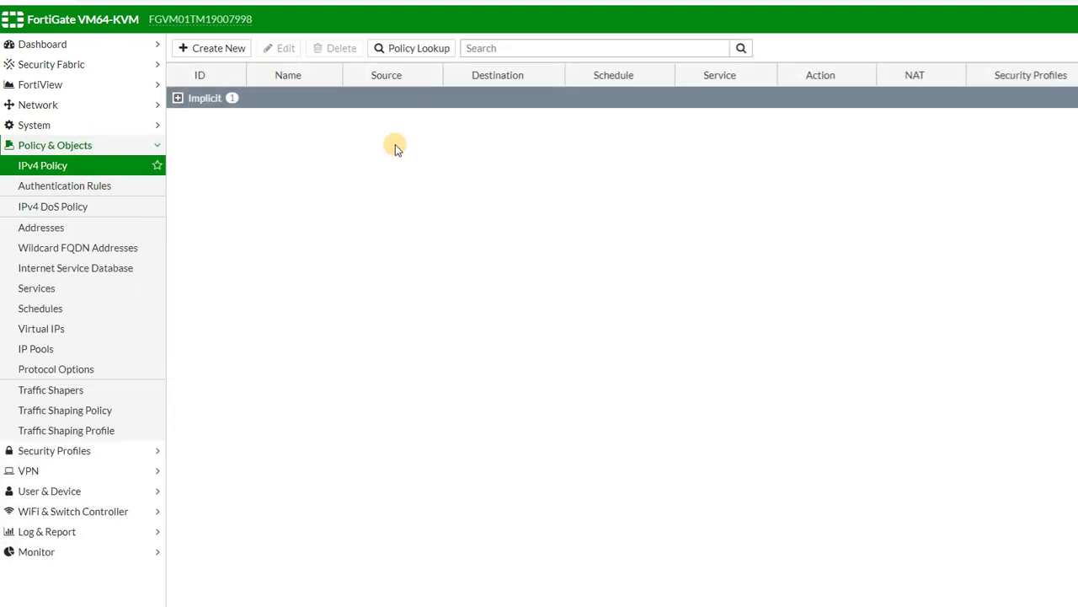
click(194, 48)
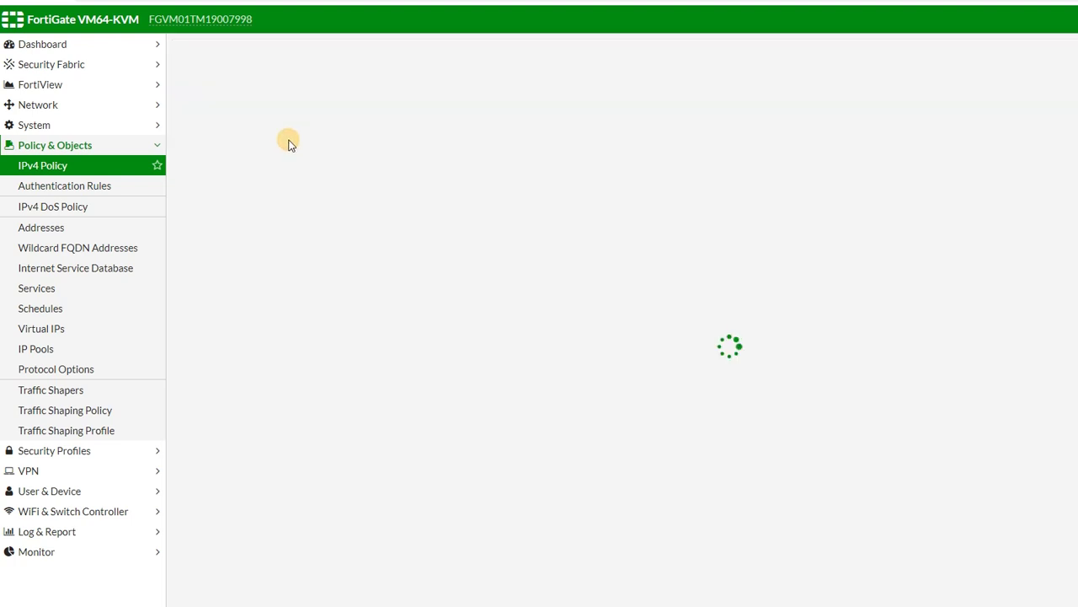
scroll(600, 413, down, 2)
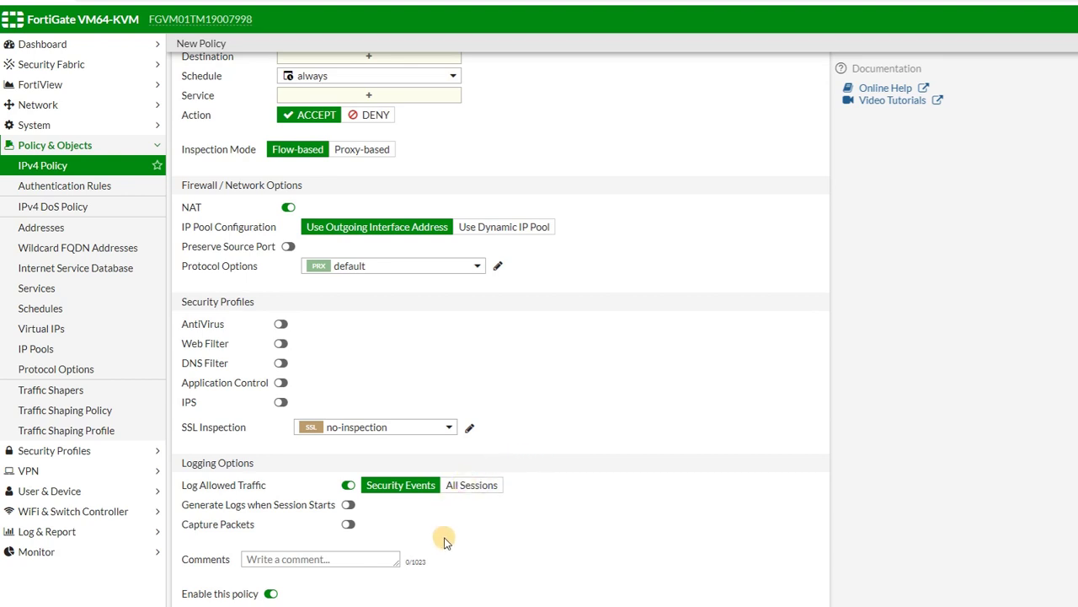
scroll(414, 364, up, 2)
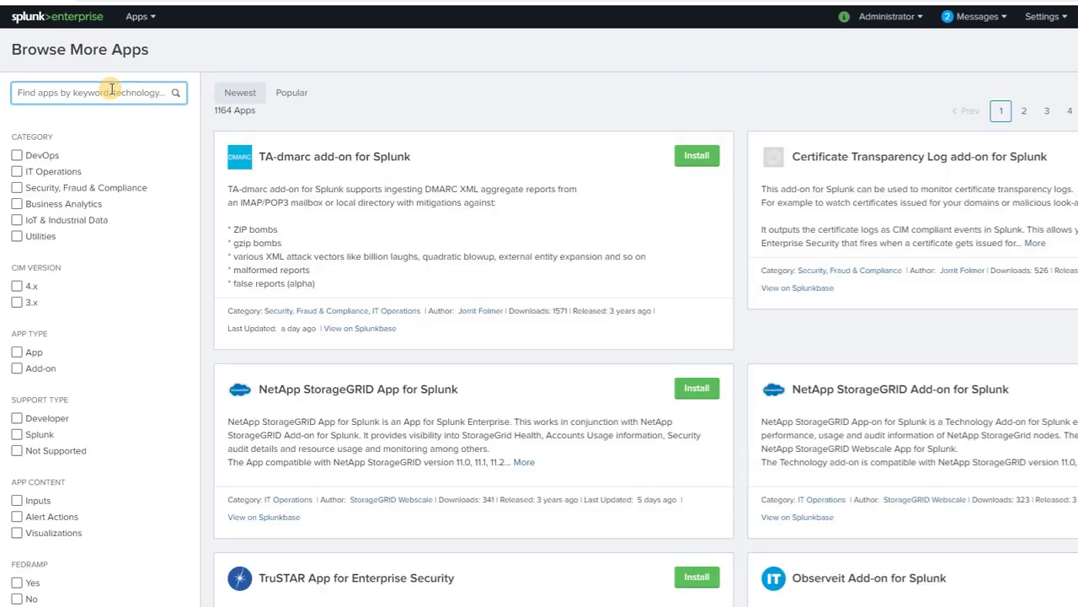
Search the app catalogue for 'fortigate' and highlight the Fortinet FortiGate App for Splunk title.
text(fortigate)
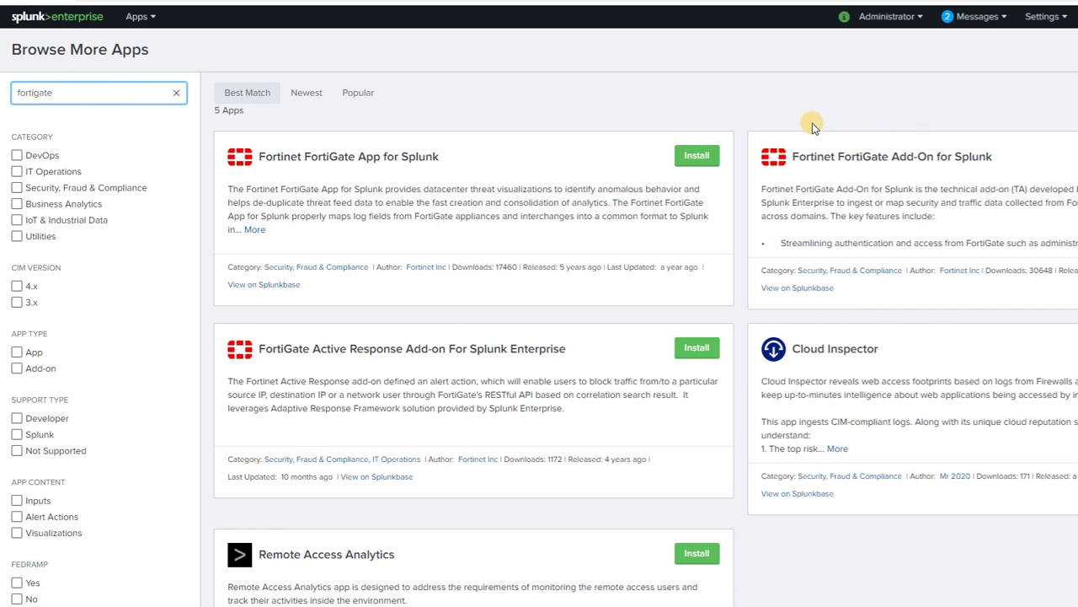
key(F11)
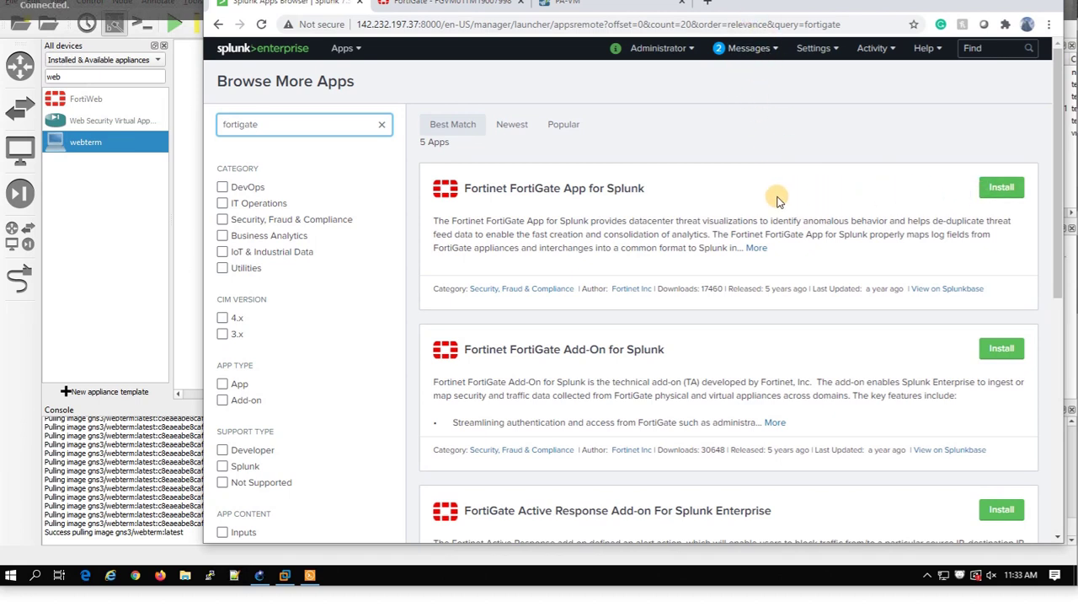
drag(465, 188, 647, 190)
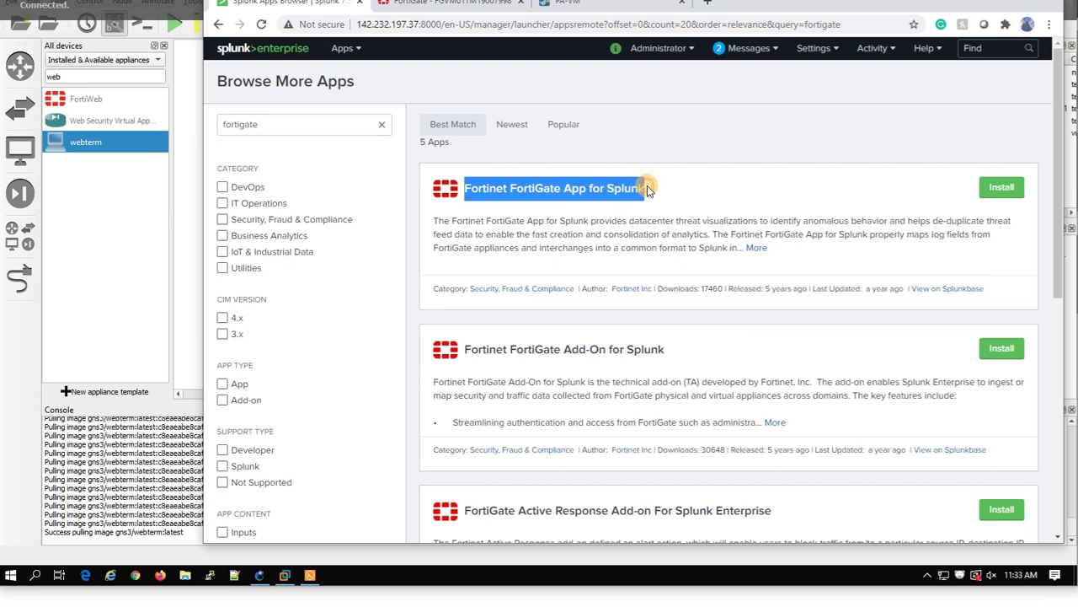
Install the Fortinet FortiGate App for Splunk using Splunk.com credentials and accepting the terms.
click(1011, 186)
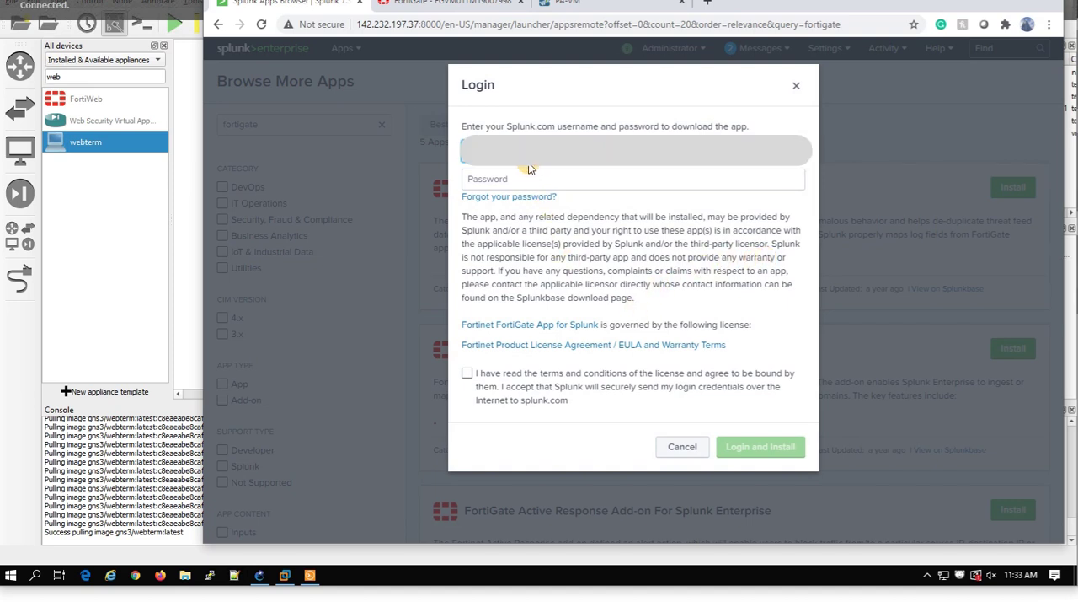
key(Tab)
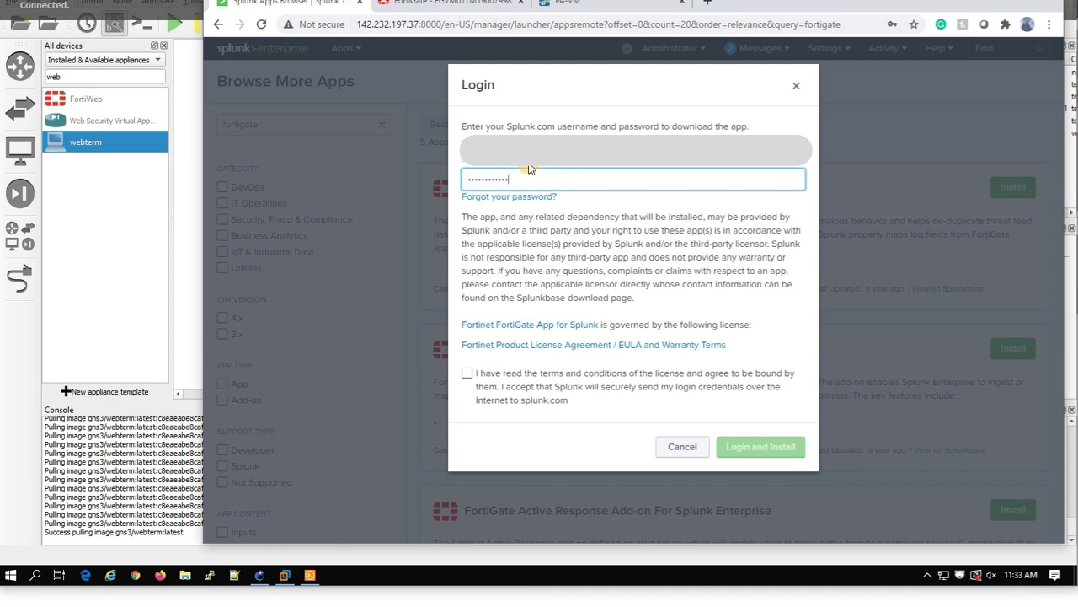
click(508, 379)
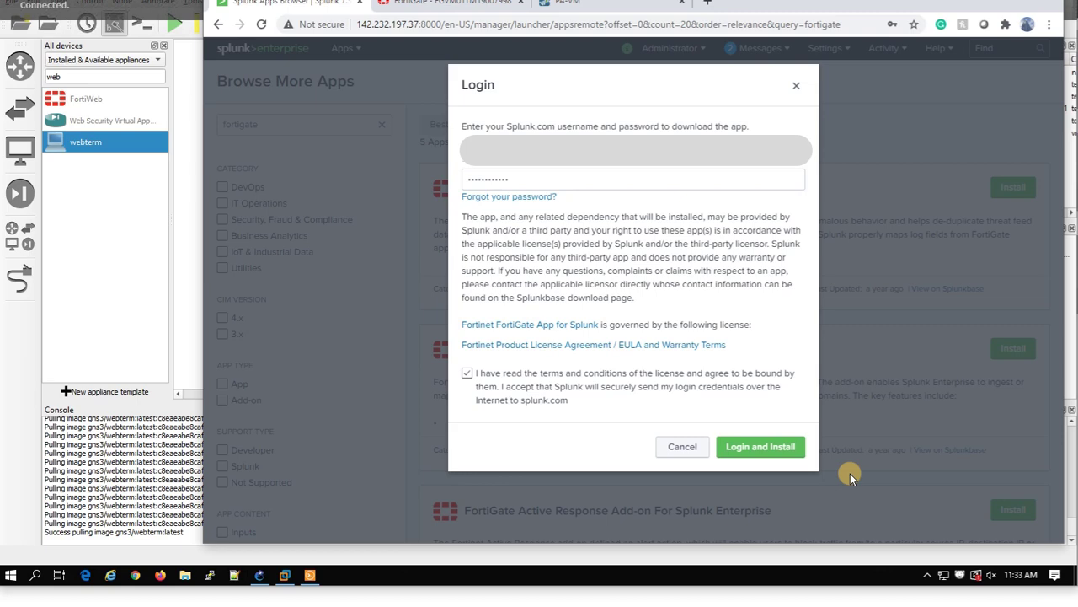
click(761, 446)
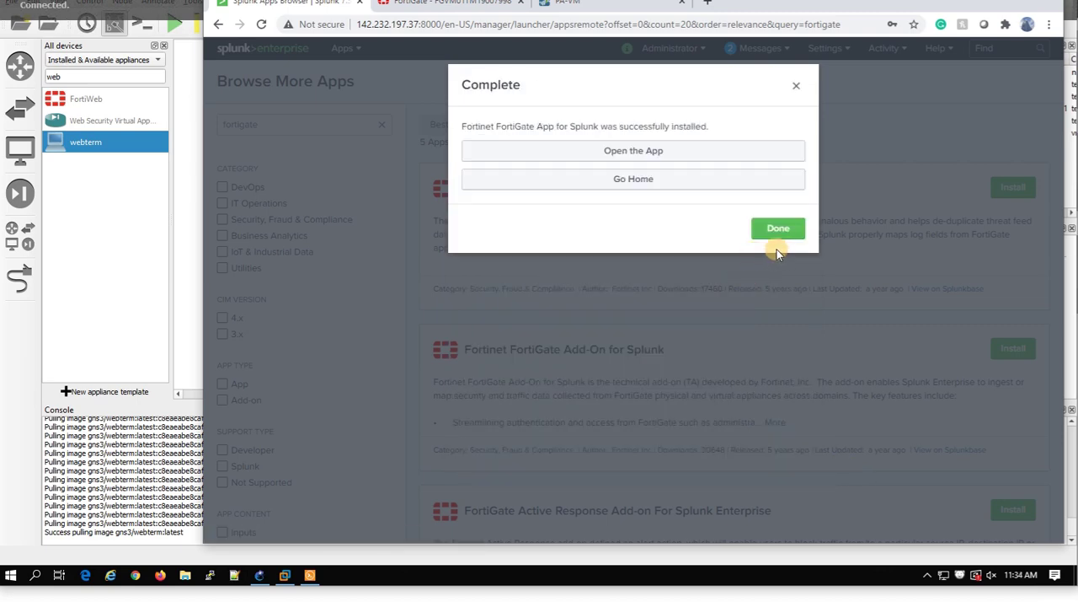
click(772, 225)
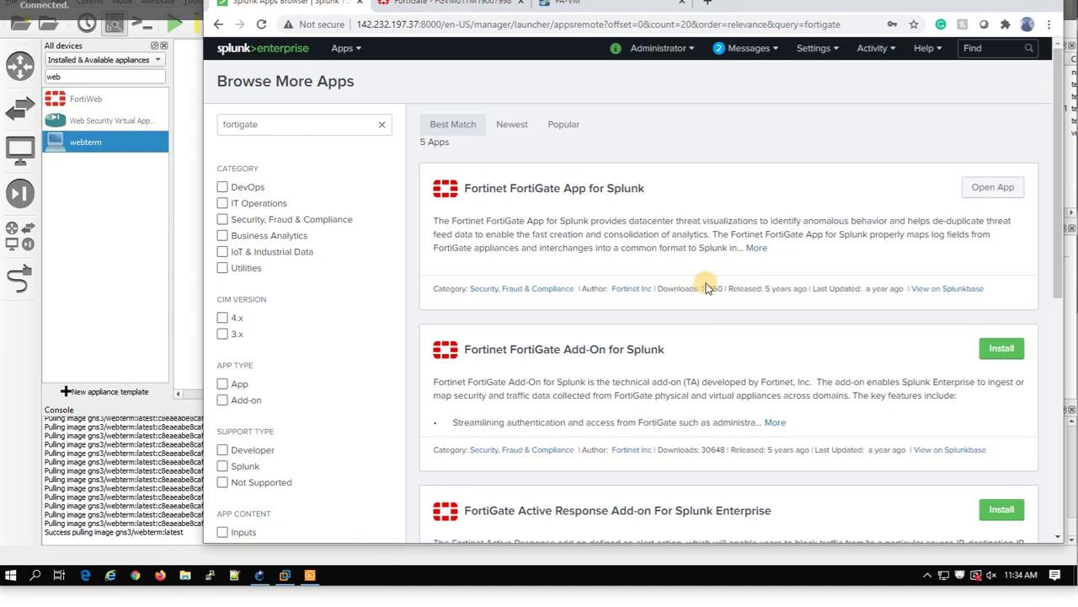
Install the Fortinet FortiGate Add-On for Splunk the same way.
scroll(763, 330, down, 2)
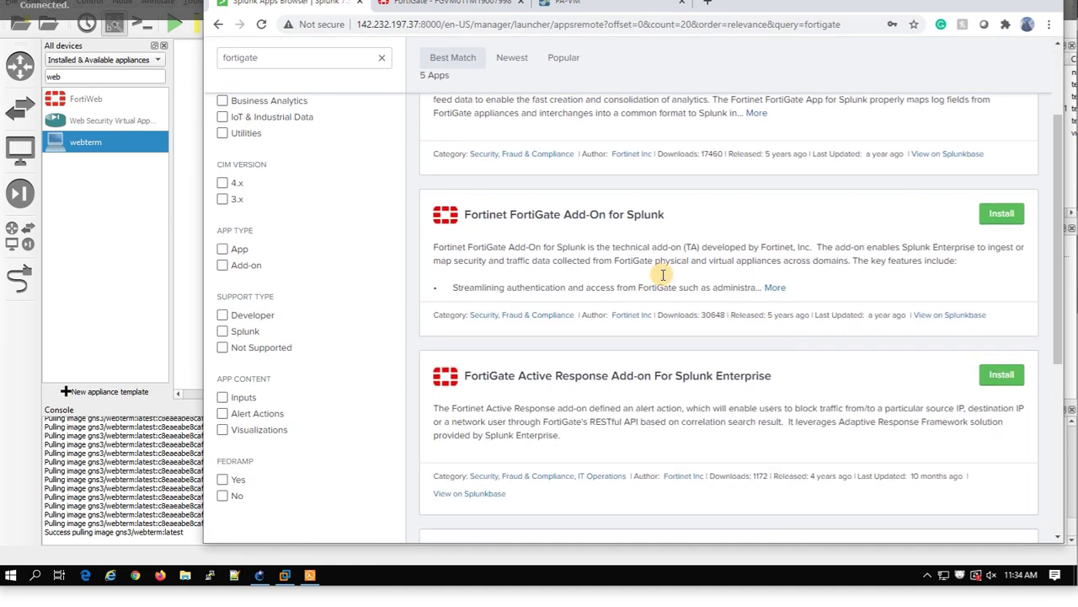
drag(465, 214, 672, 215)
click(1002, 218)
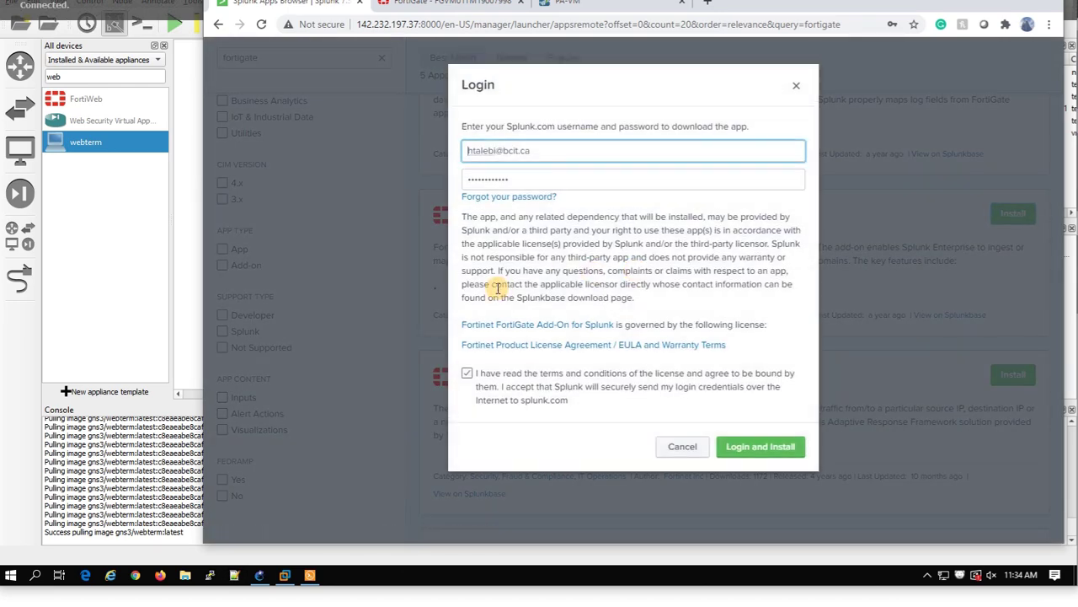
click(777, 446)
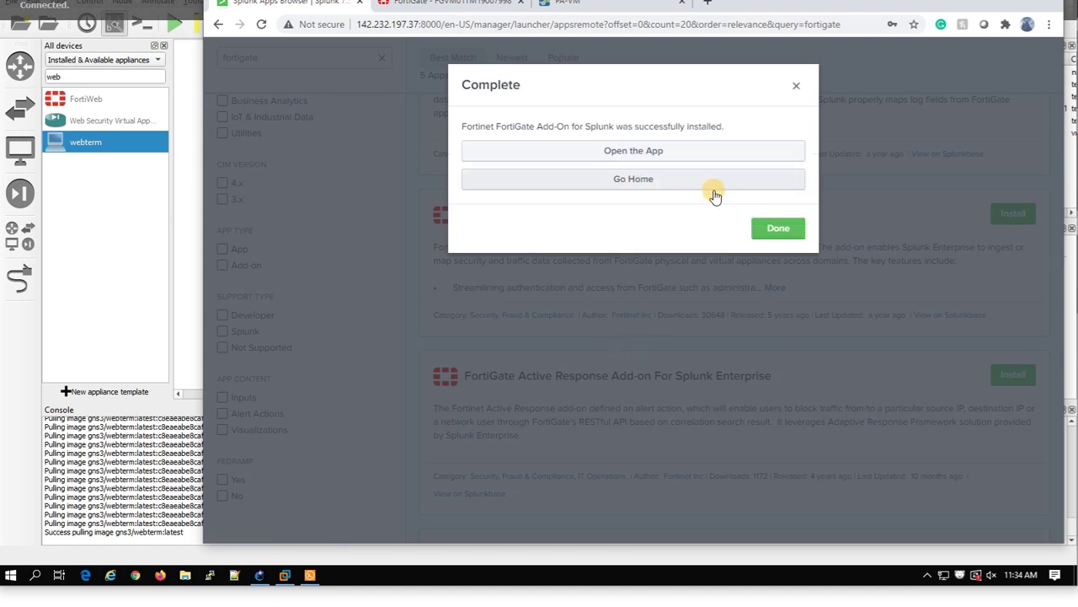
click(749, 228)
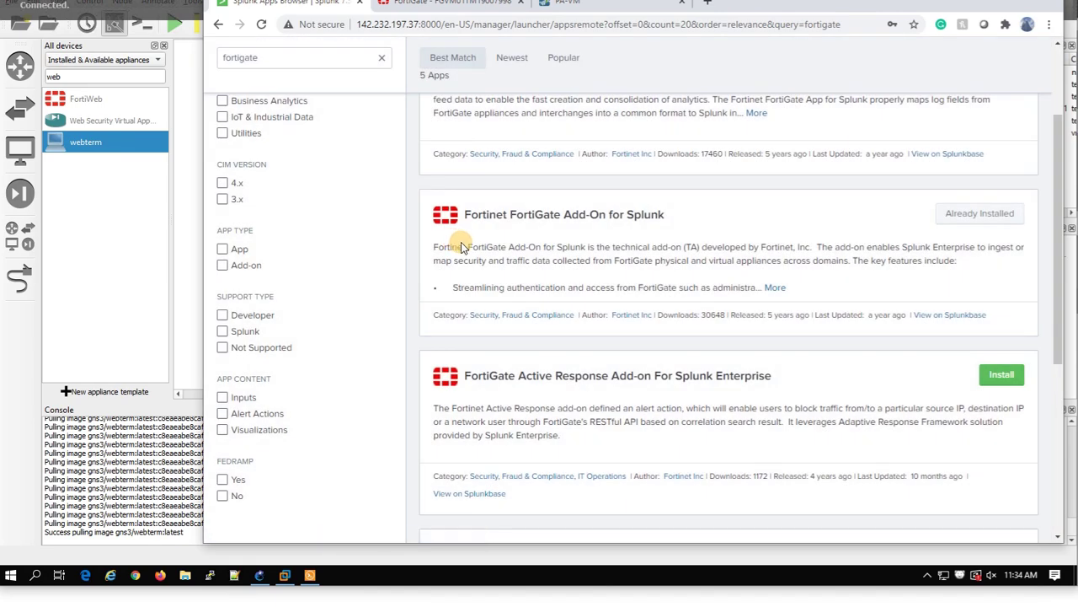
From Settings > Data inputs > UDP, start a New Local UDP input.
click(248, 59)
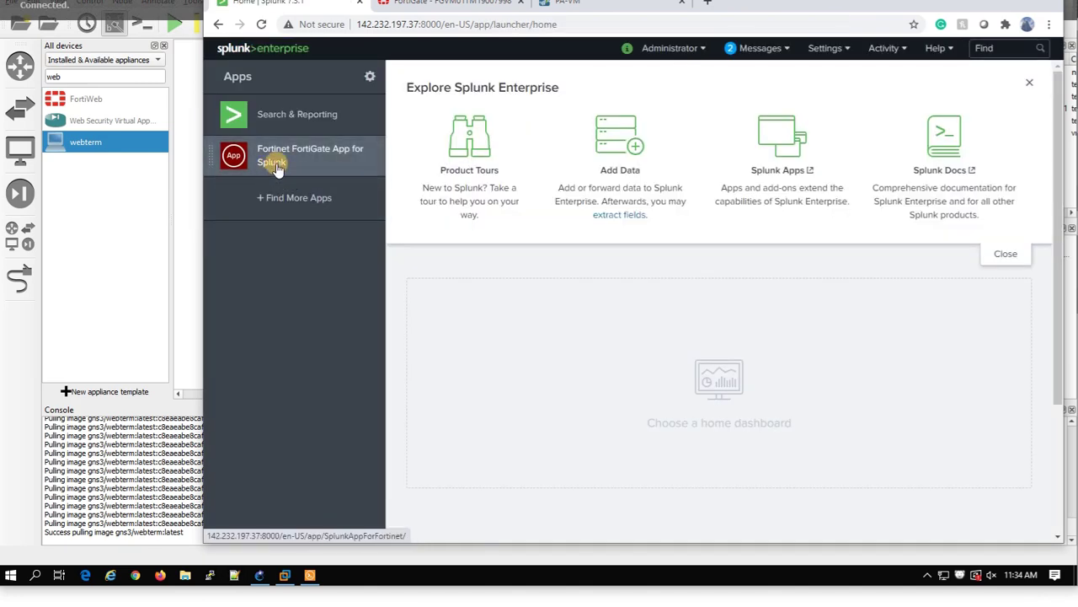
click(834, 49)
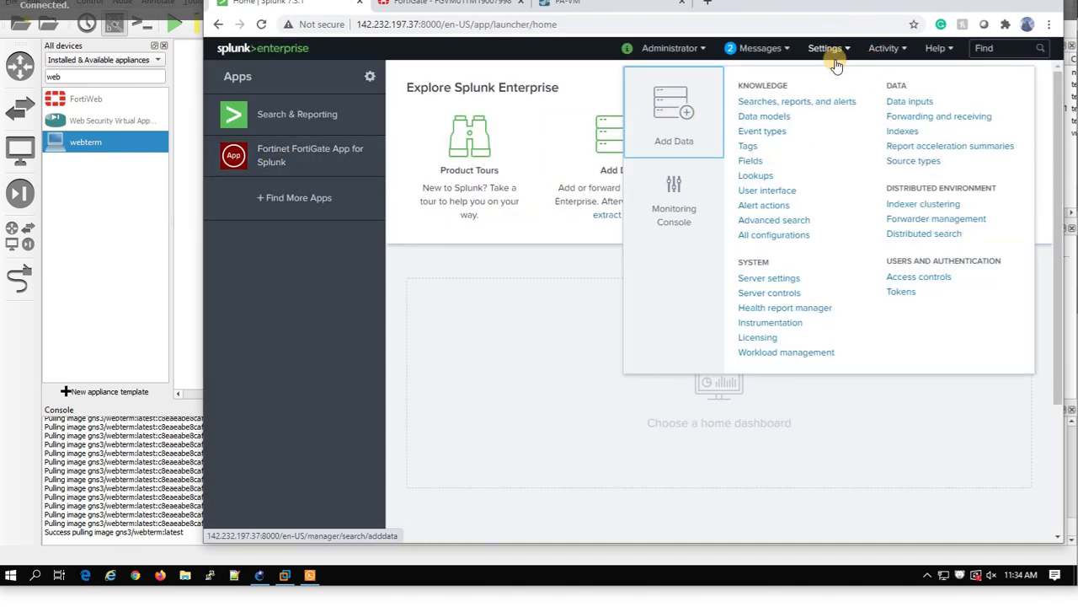
click(917, 102)
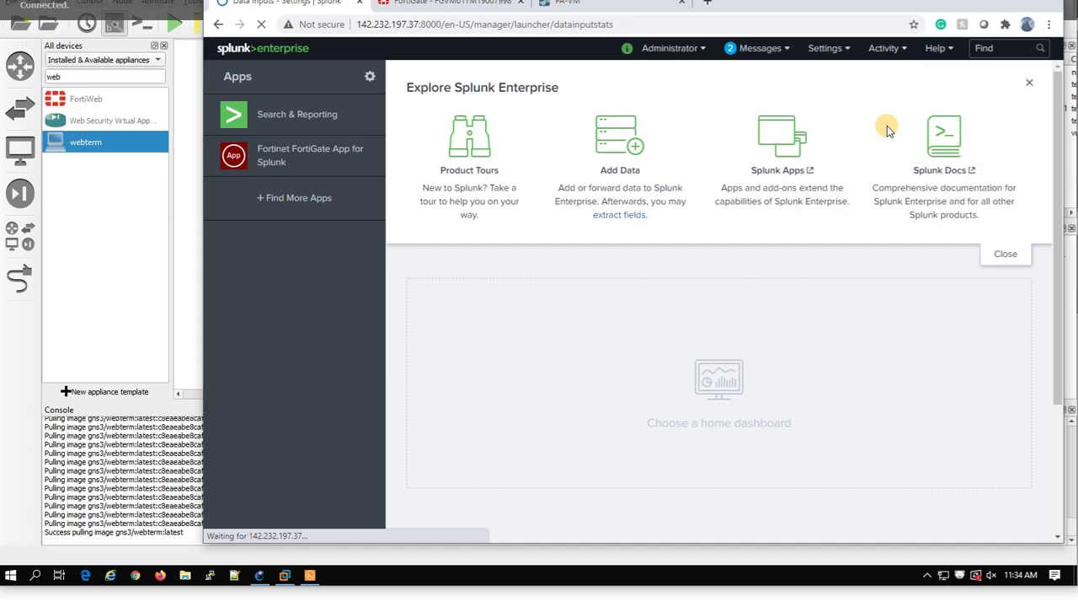
scroll(451, 318, down, 3)
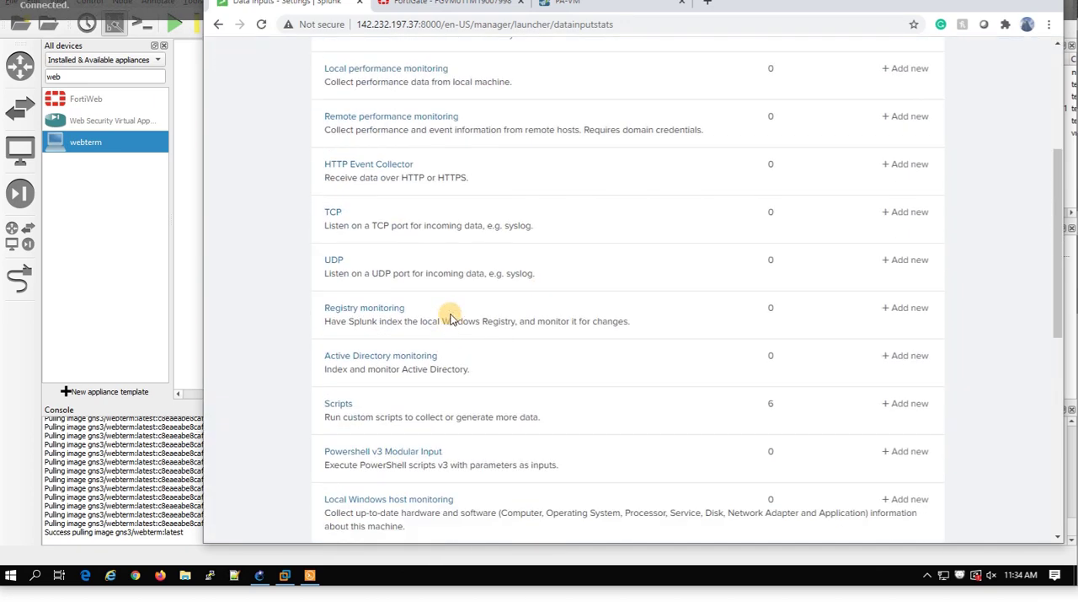
click(333, 261)
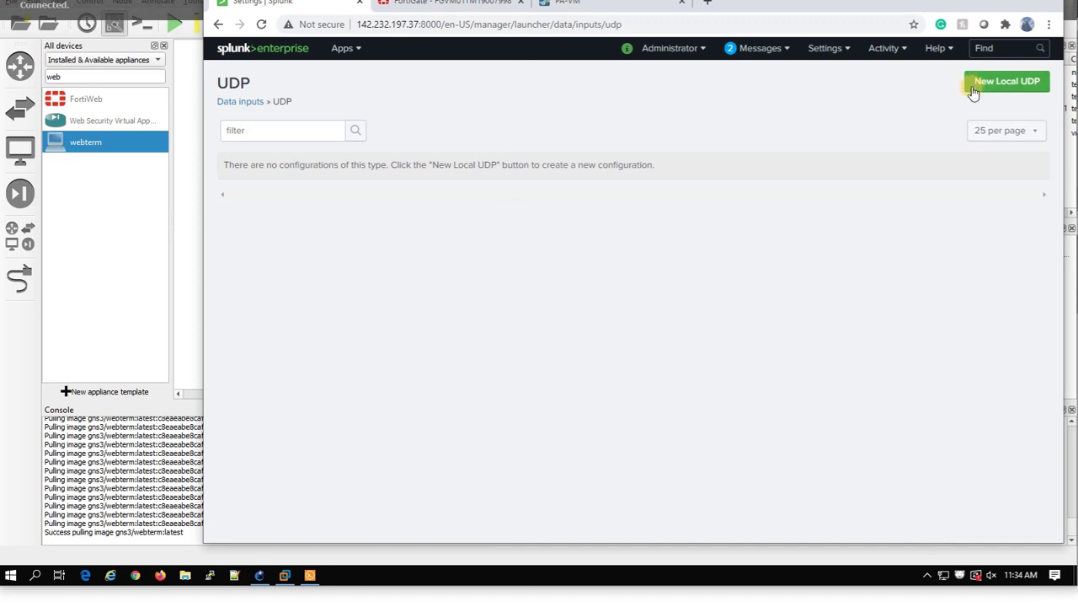
click(963, 88)
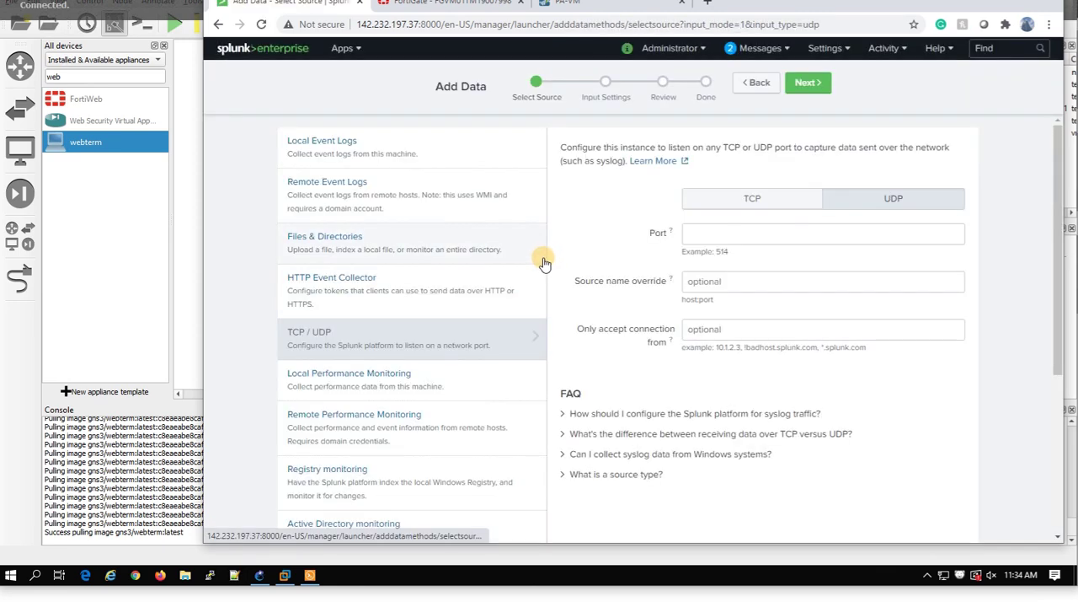
Set the UDP input to port 514 and choose fgt_log as its source type.
click(720, 235)
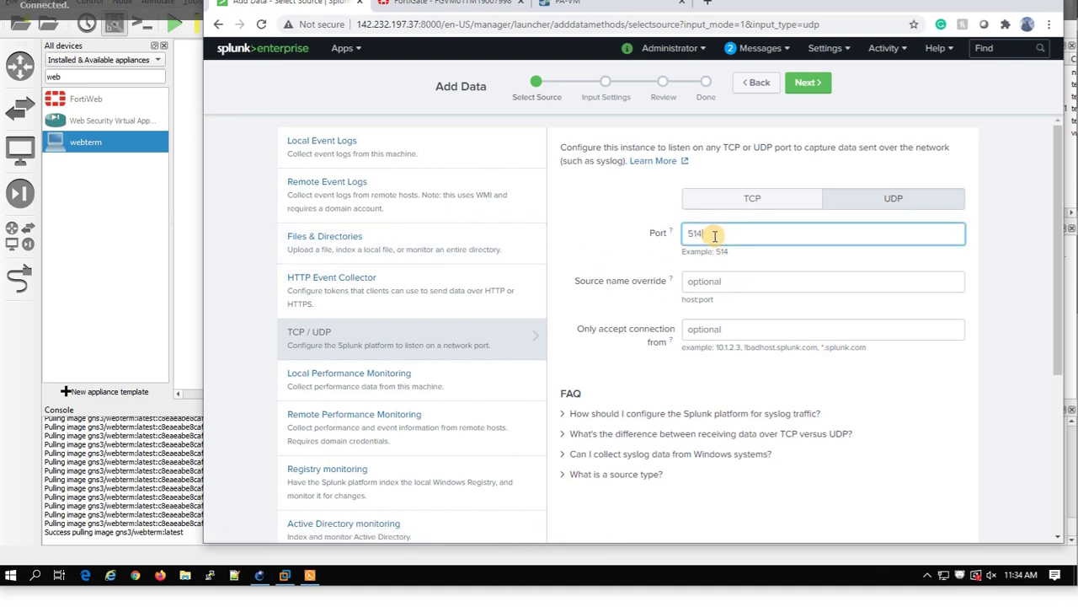
click(805, 82)
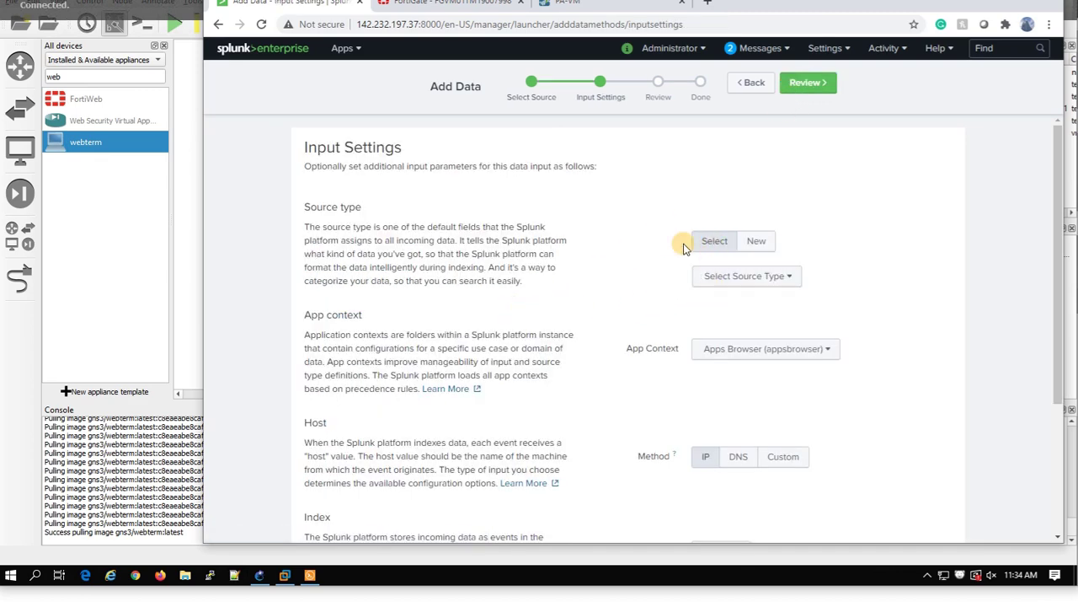
click(713, 282)
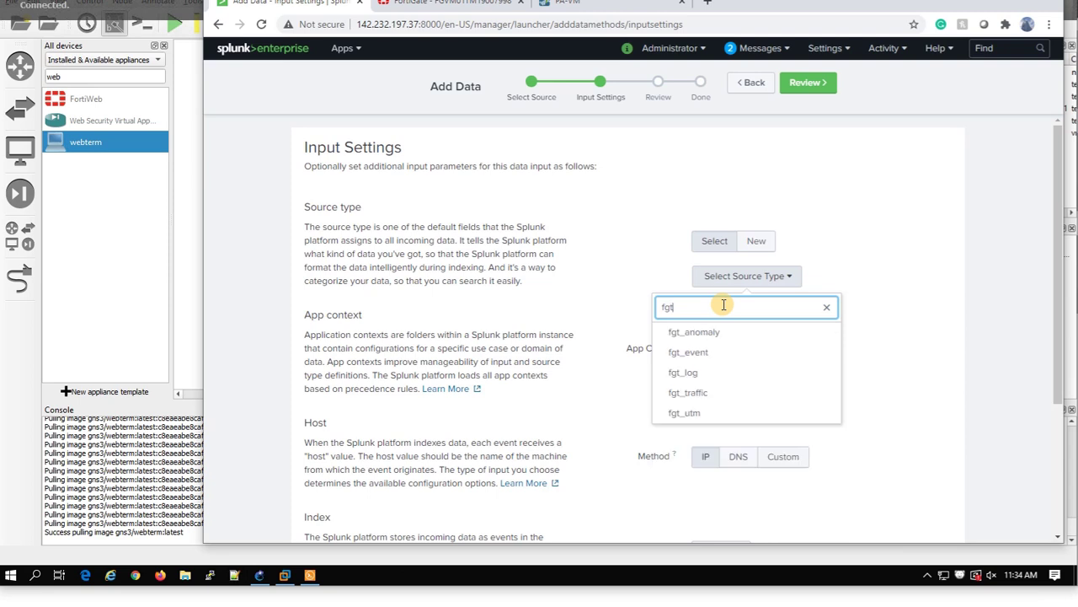
click(723, 371)
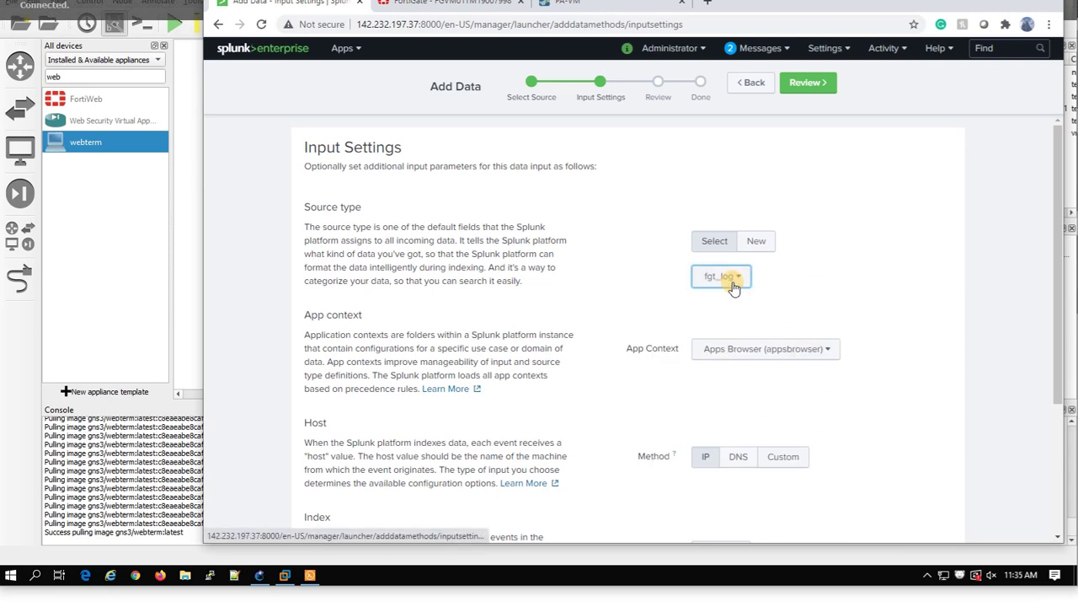
Set the app context to Fortinet FortiGate App for Splunk and proceed to Review.
click(731, 349)
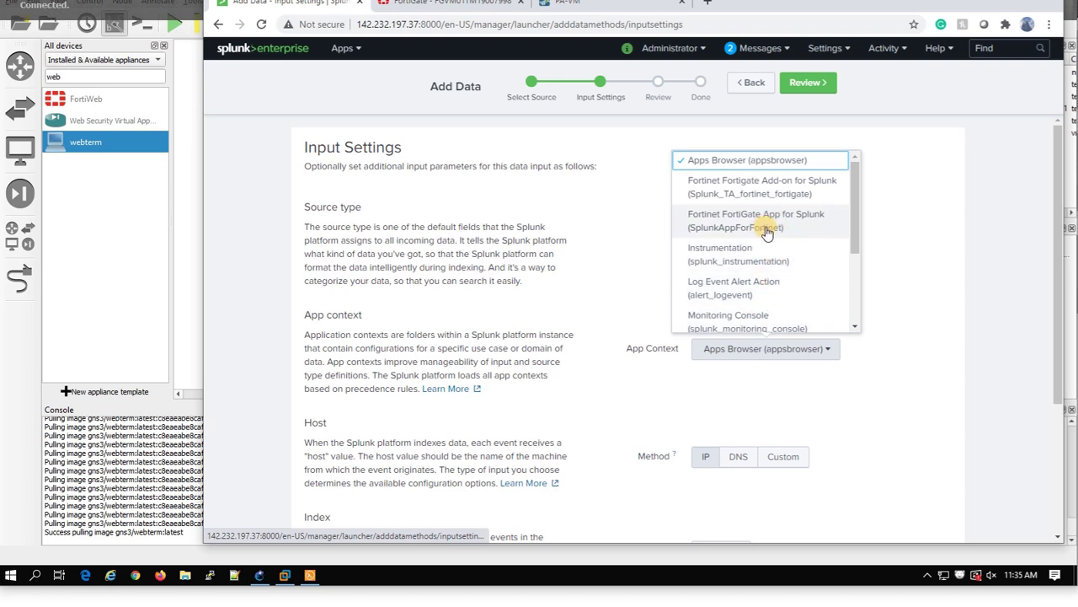
click(813, 228)
scroll(811, 401, down, 2)
scroll(811, 401, down, 1)
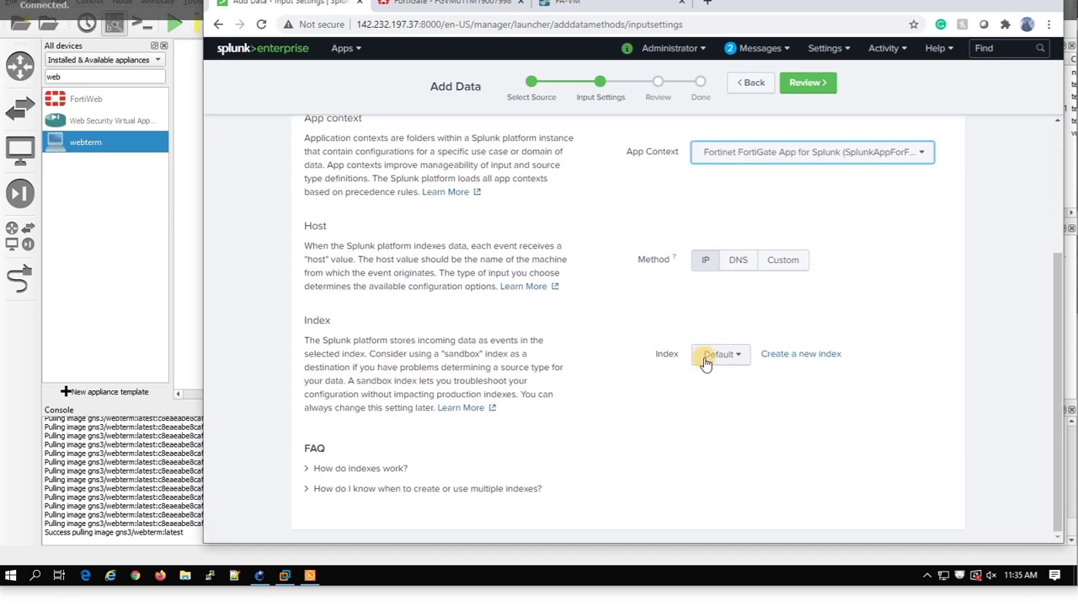
scroll(706, 386, up, 3)
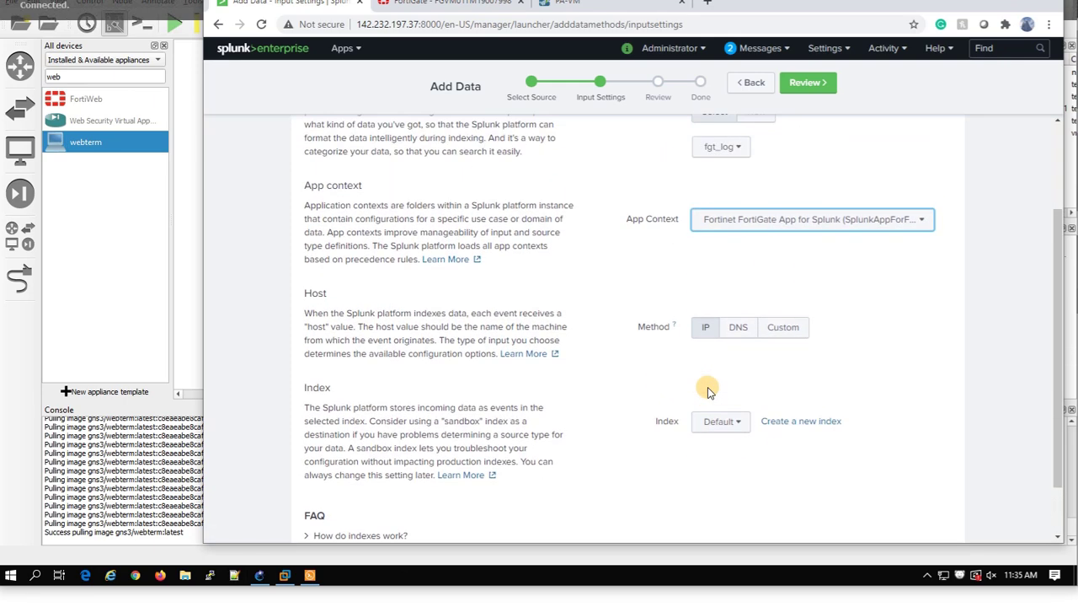
scroll(805, 253, down, 2)
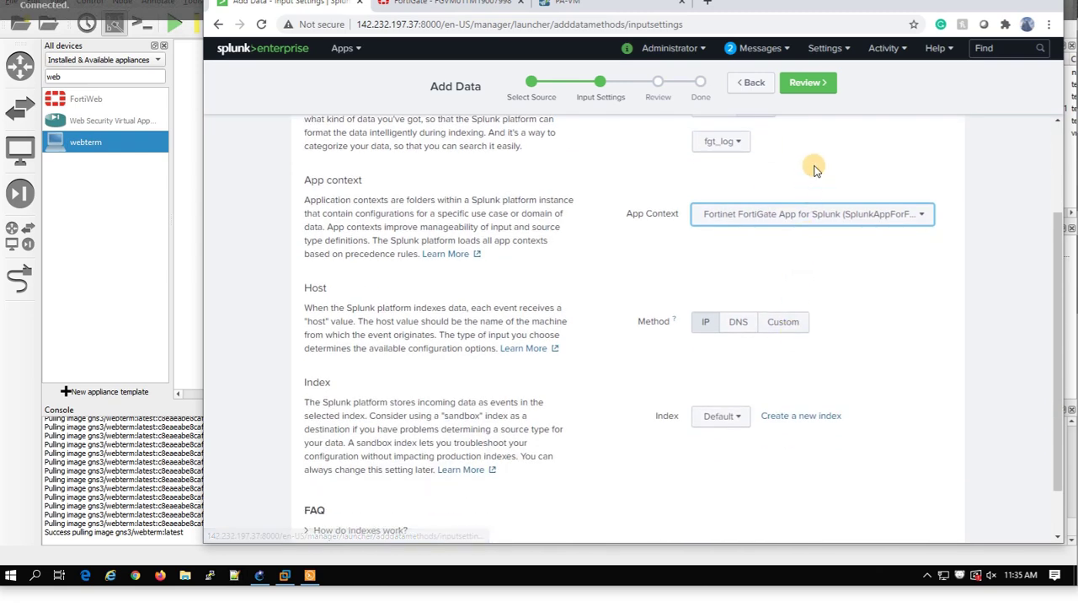
click(808, 83)
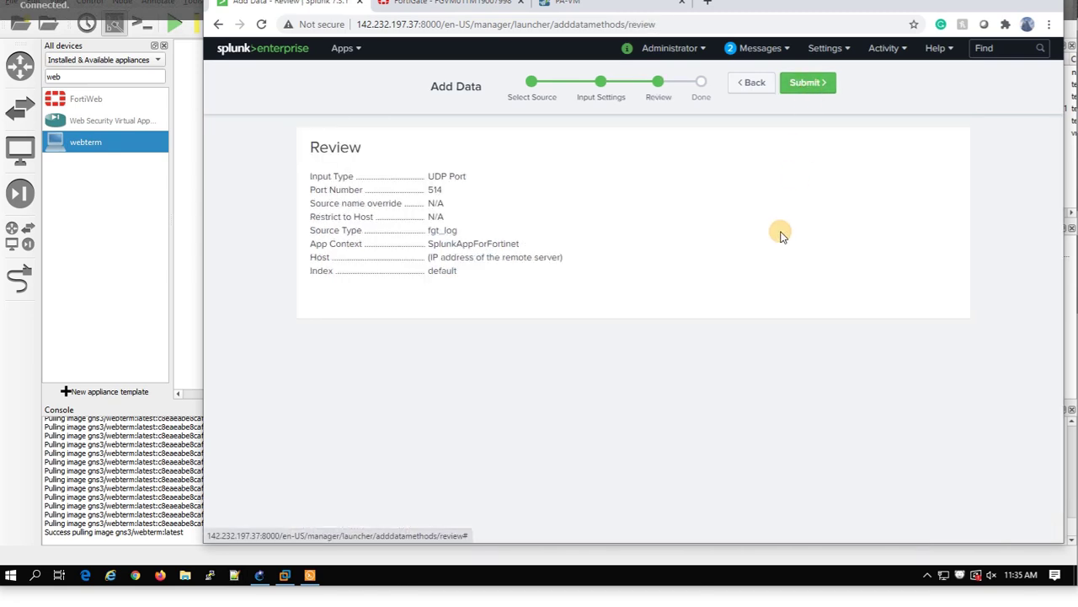
Submit the UDP 514 input and open the Fortinet FortiGate App for Splunk from home.
click(806, 83)
click(405, 209)
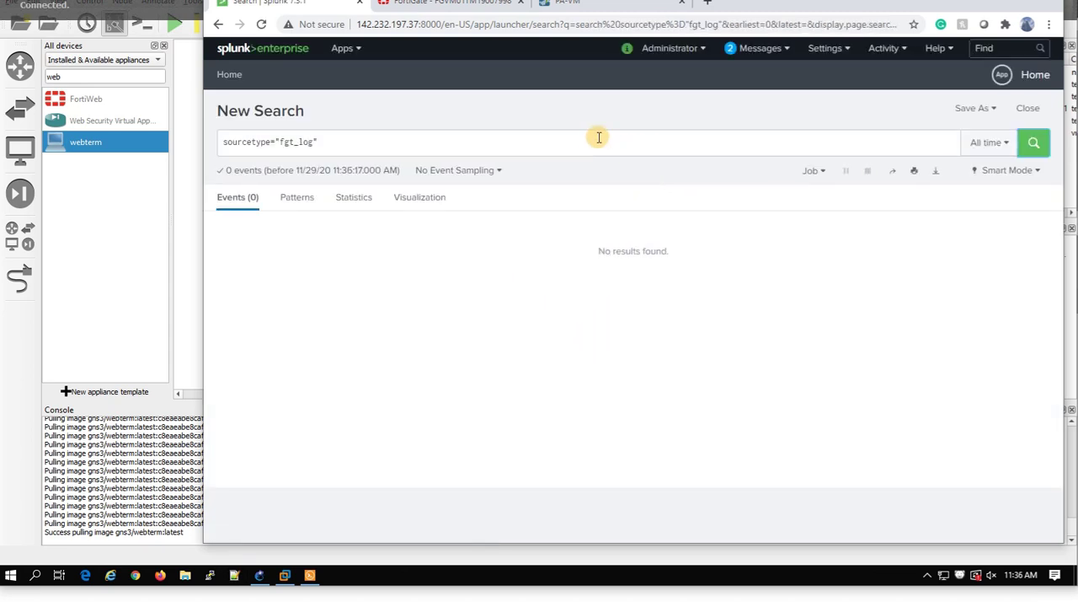
click(266, 49)
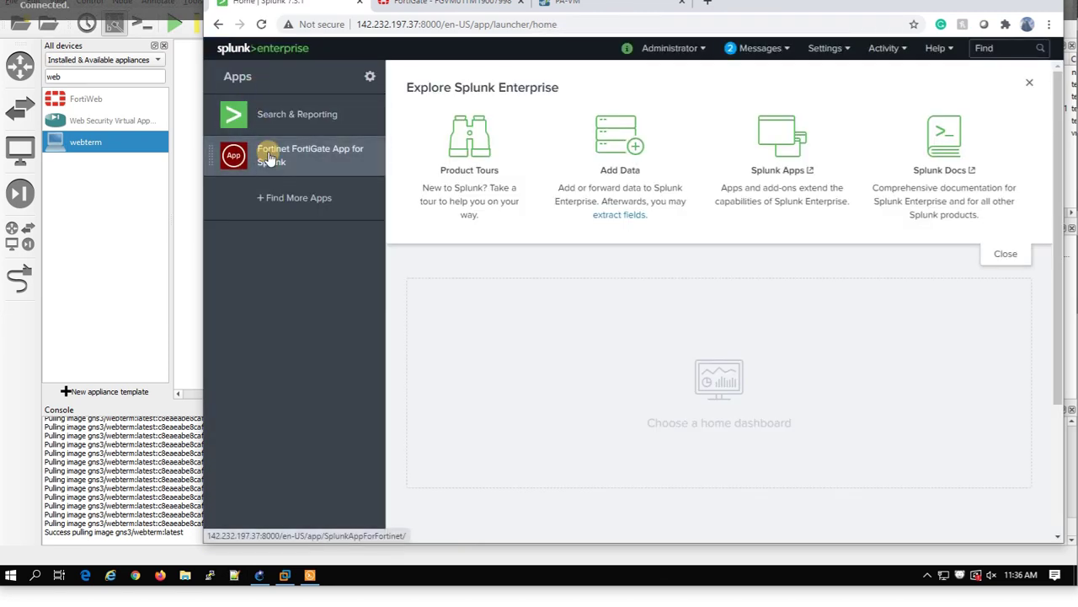
click(272, 156)
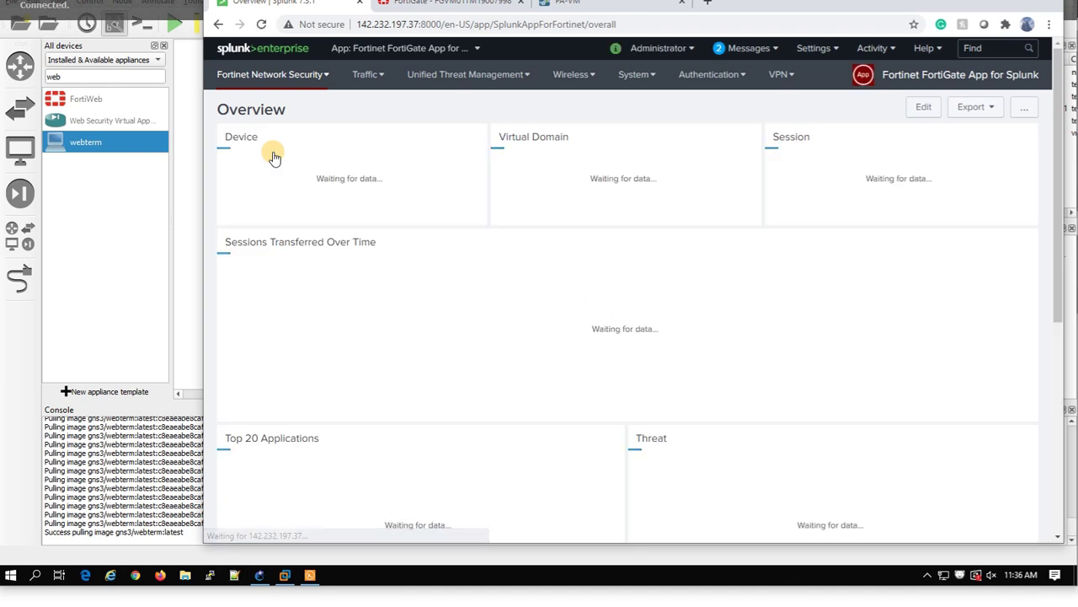
Check the Overview dashboard shows 1 device, 1 virtual domain and Top 20 Applications data.
mouse_move(921, 357)
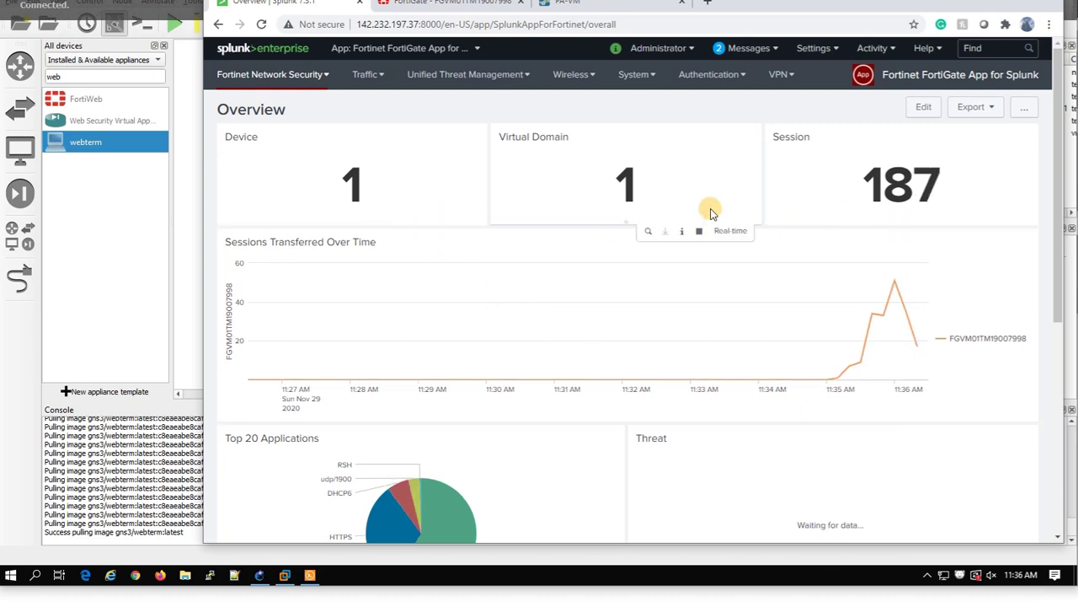
scroll(578, 356, down, 2)
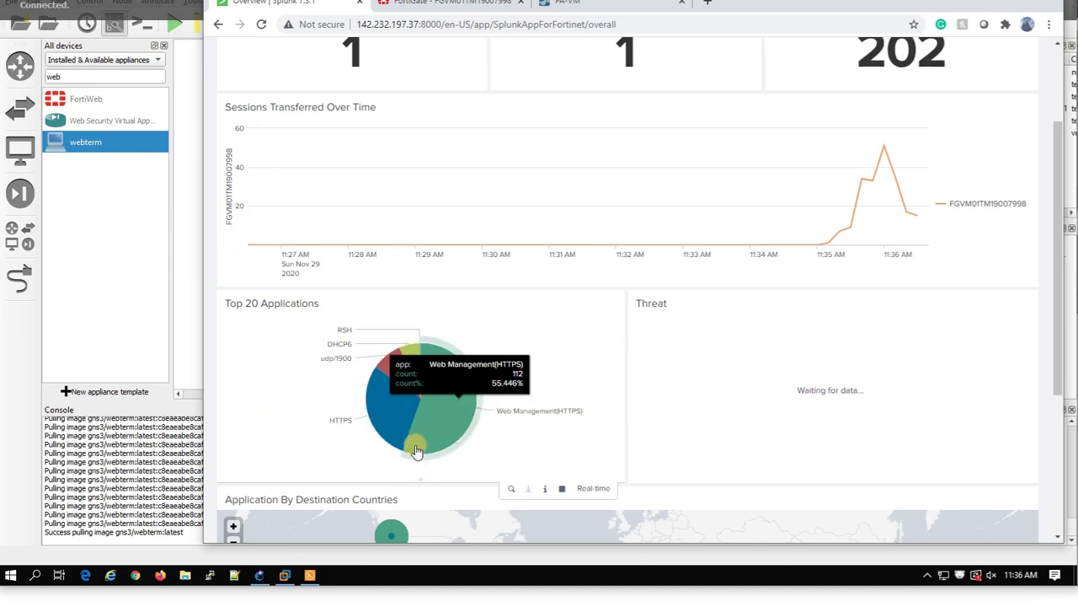
scroll(494, 408, down, 3)
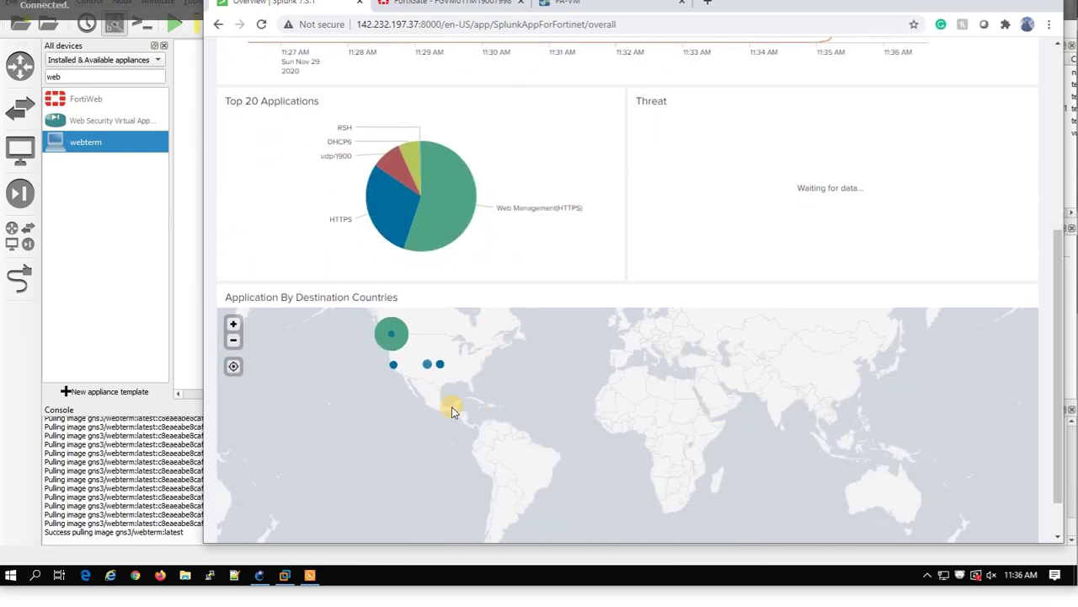
scroll(431, 360, up, 5)
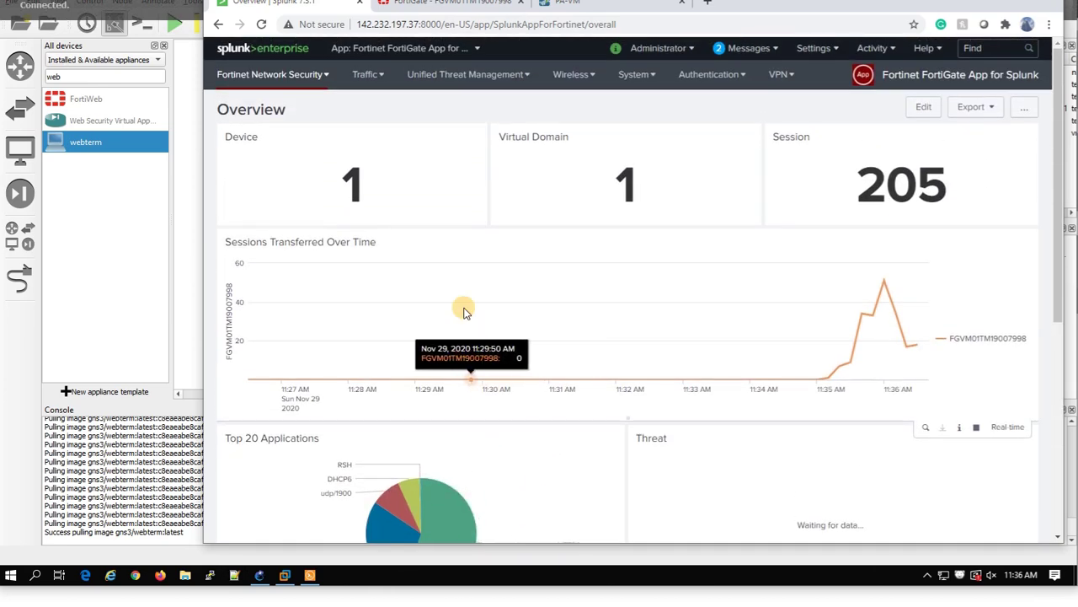
Browse the Traffic, UTM, System and Authentication menus, open Settings, and widen the browser.
click(370, 76)
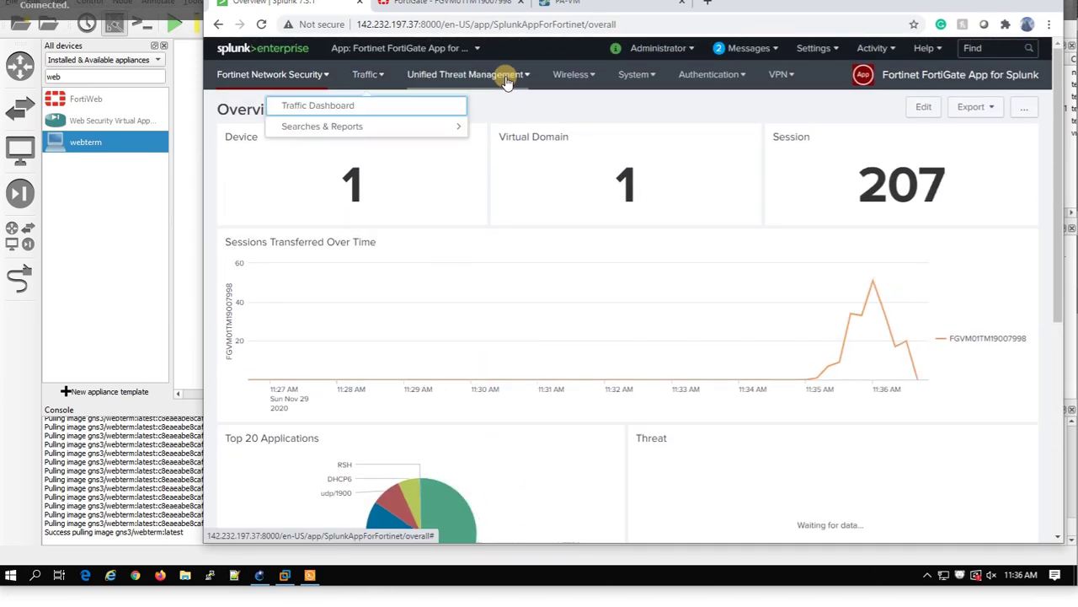
mouse_move(665, 80)
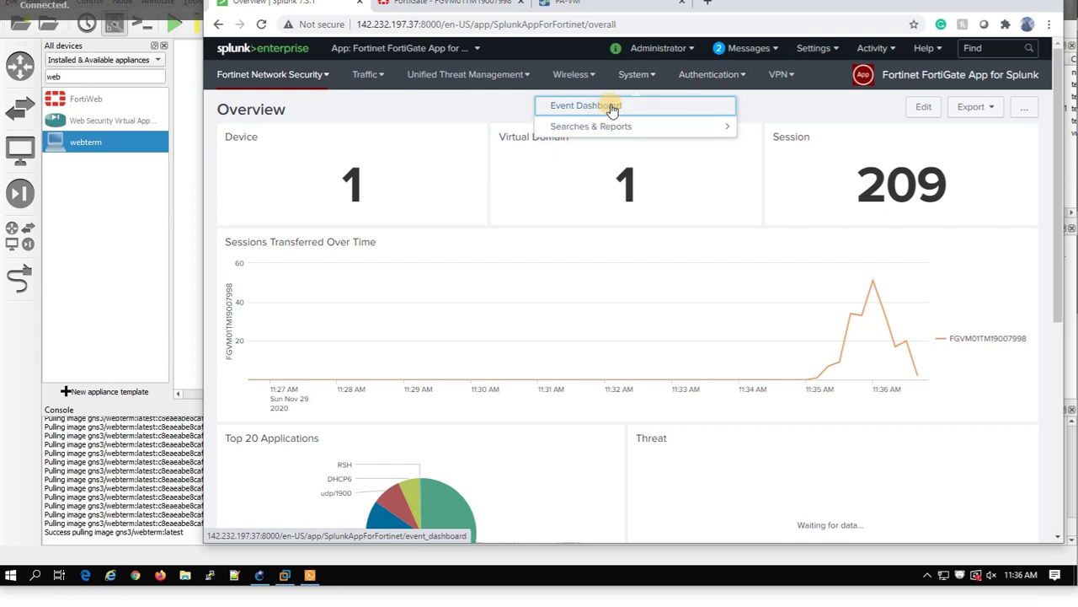
mouse_move(708, 75)
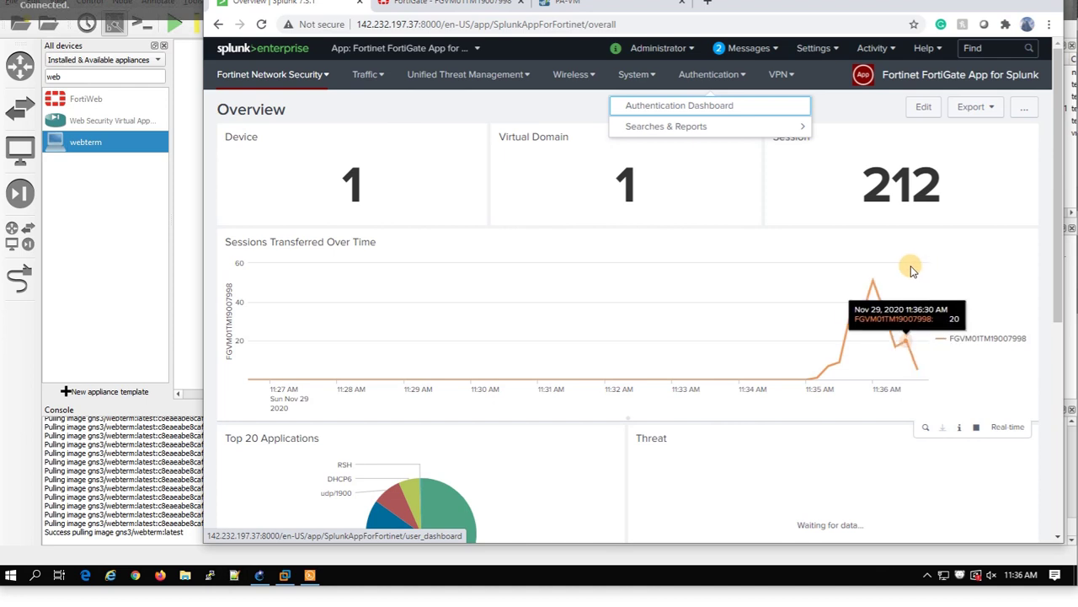
click(832, 50)
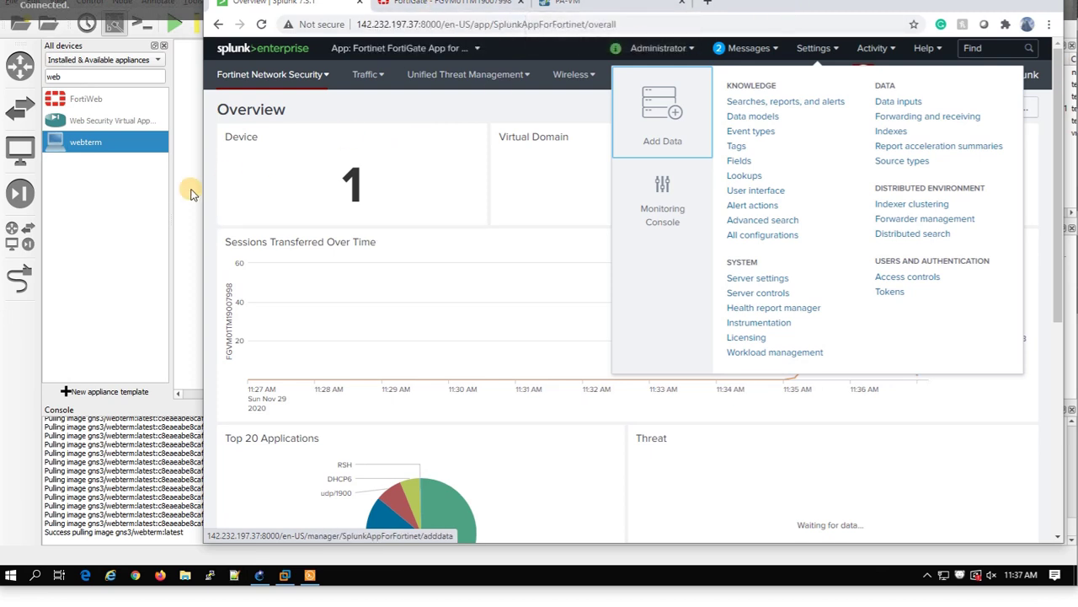
drag(203, 185, 6, 158)
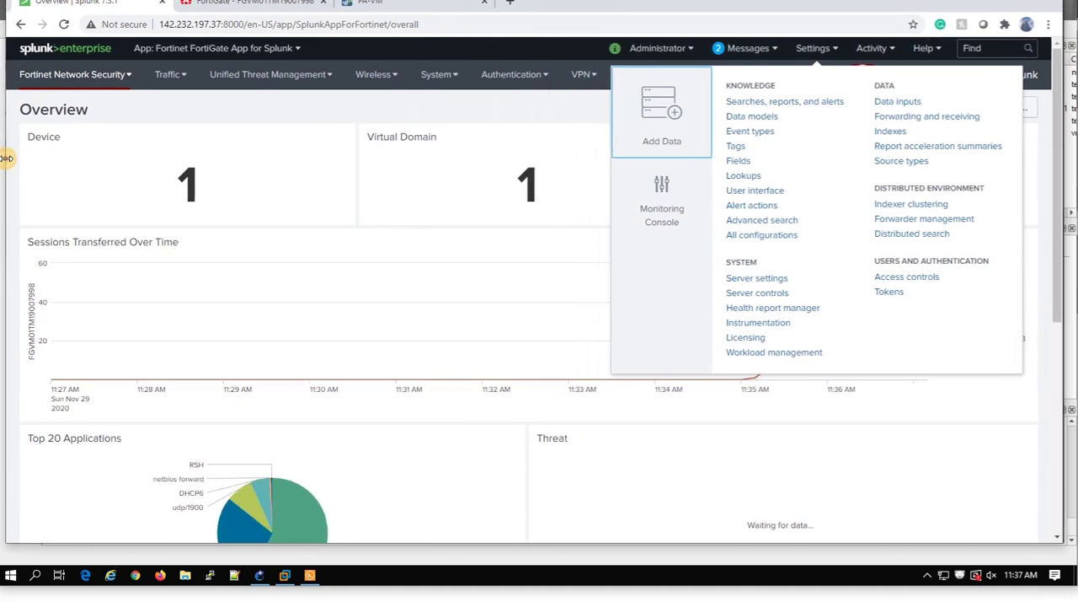
In the PAN-OS Device tab, start a new syslog server profile named Splunk.
click(375, 4)
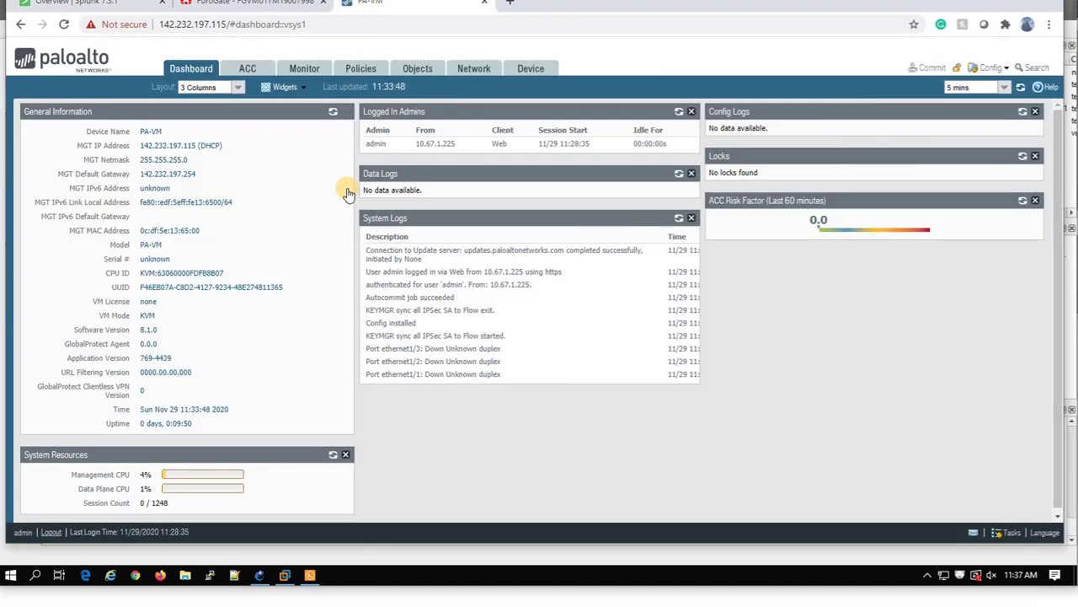
click(527, 74)
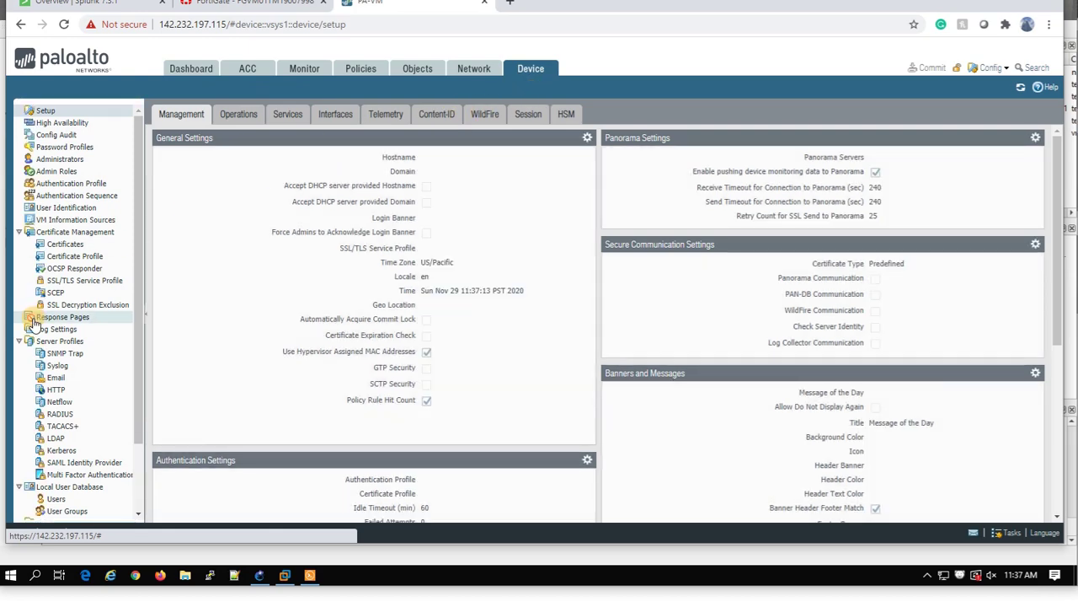
click(57, 366)
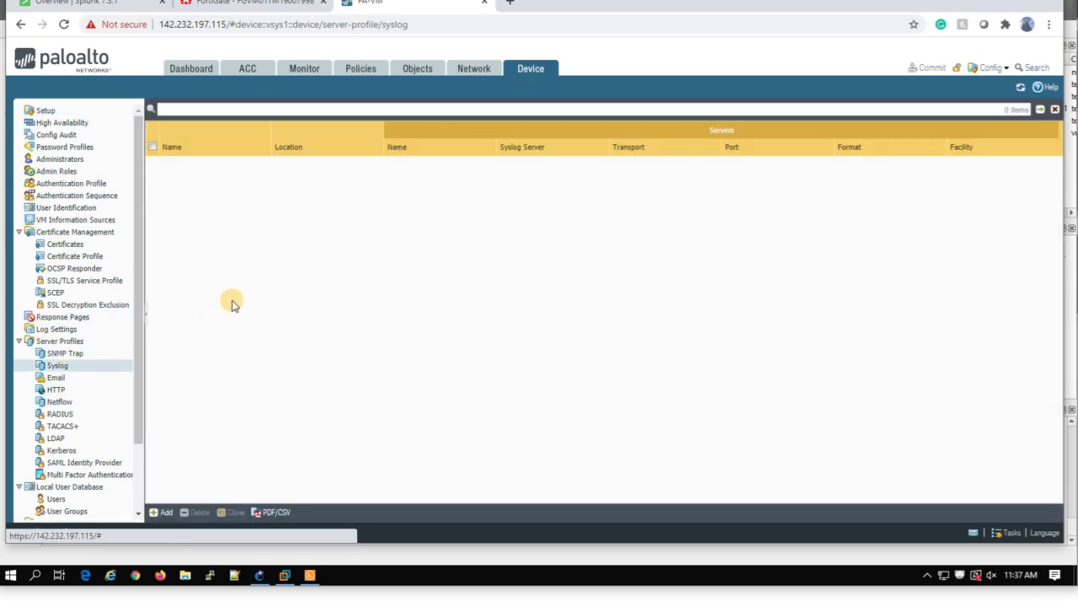
click(160, 511)
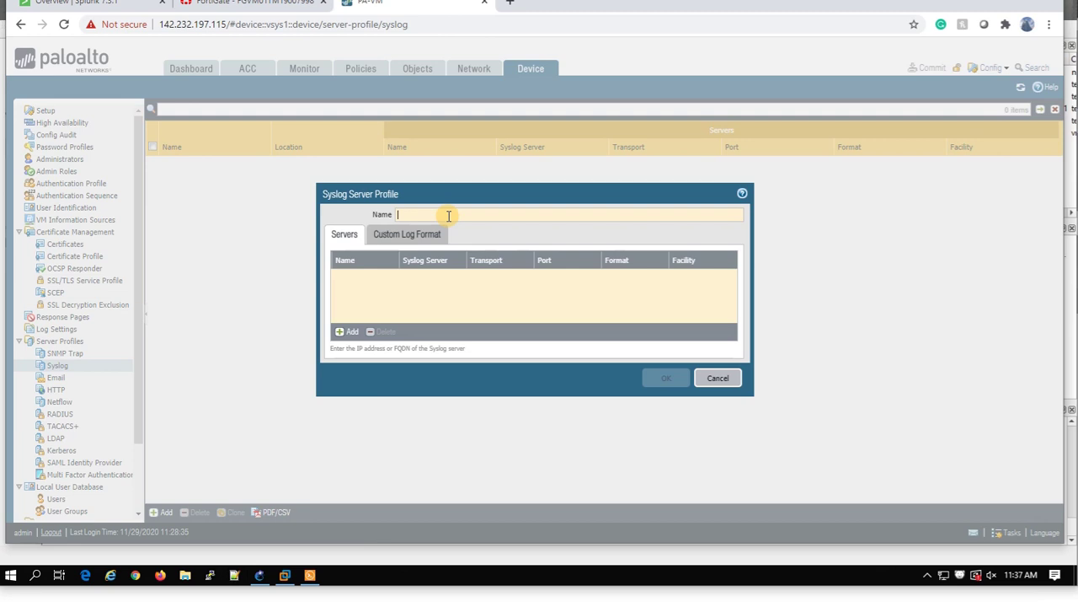
text(Splunk)
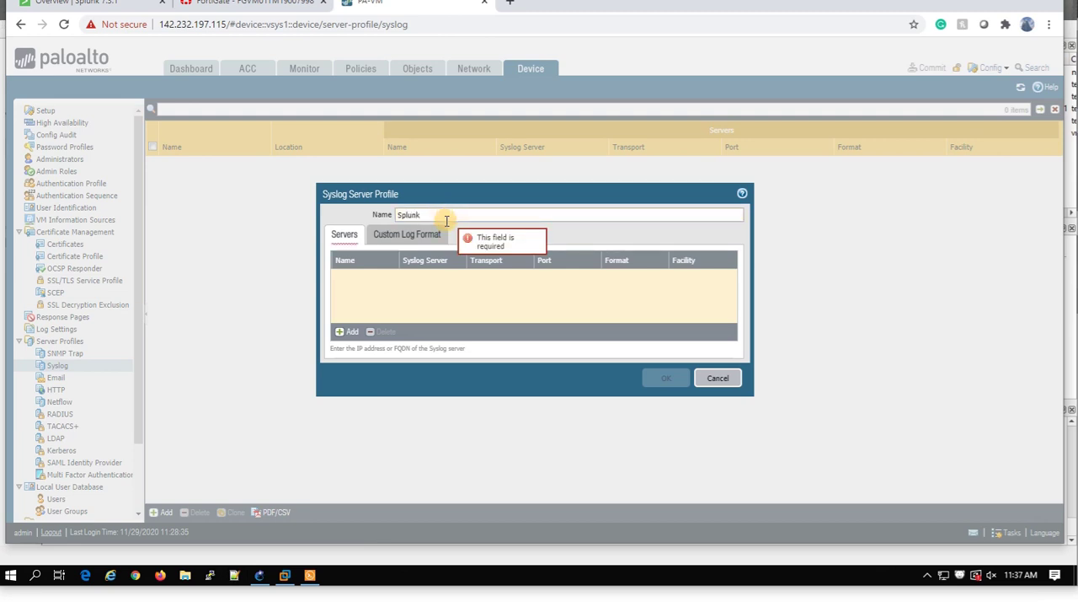
Add syslog server 142.232.197.37 on port 5514 and save the profile.
click(347, 332)
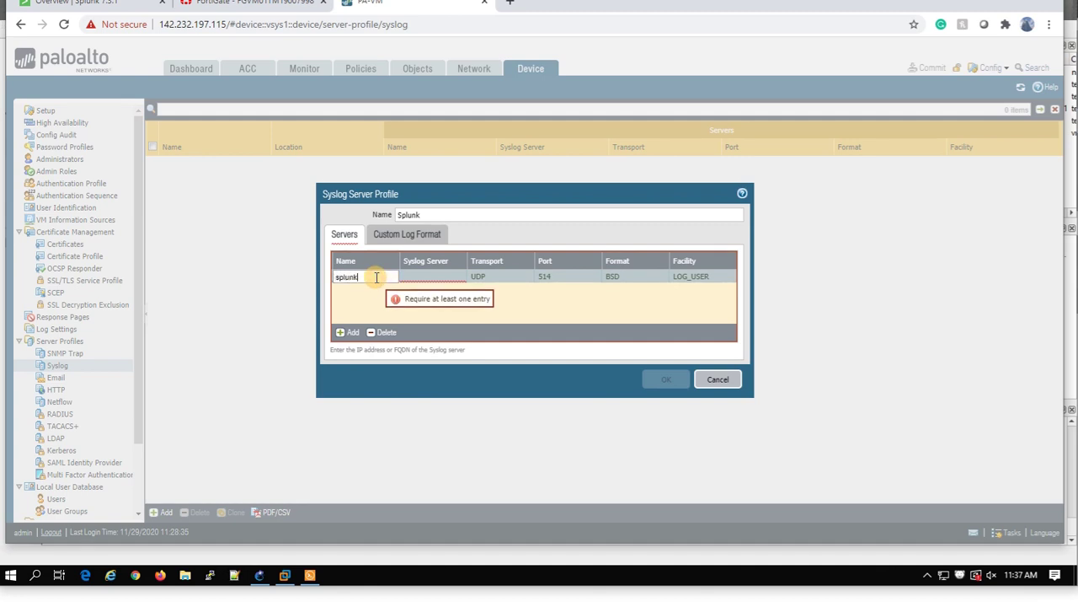
click(417, 277)
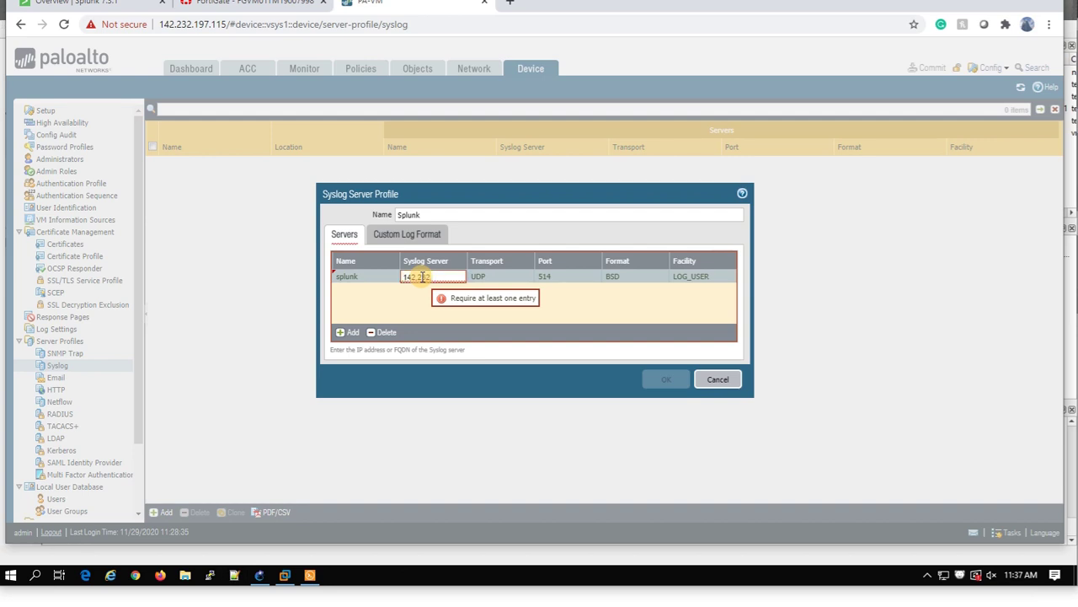
text(142.2)
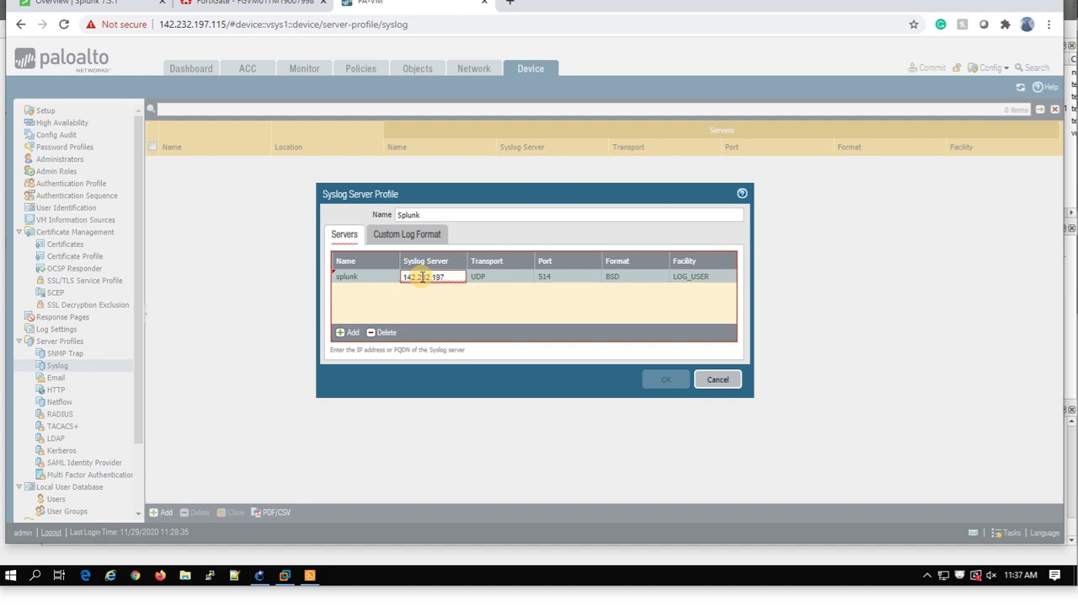
click(465, 305)
click(549, 276)
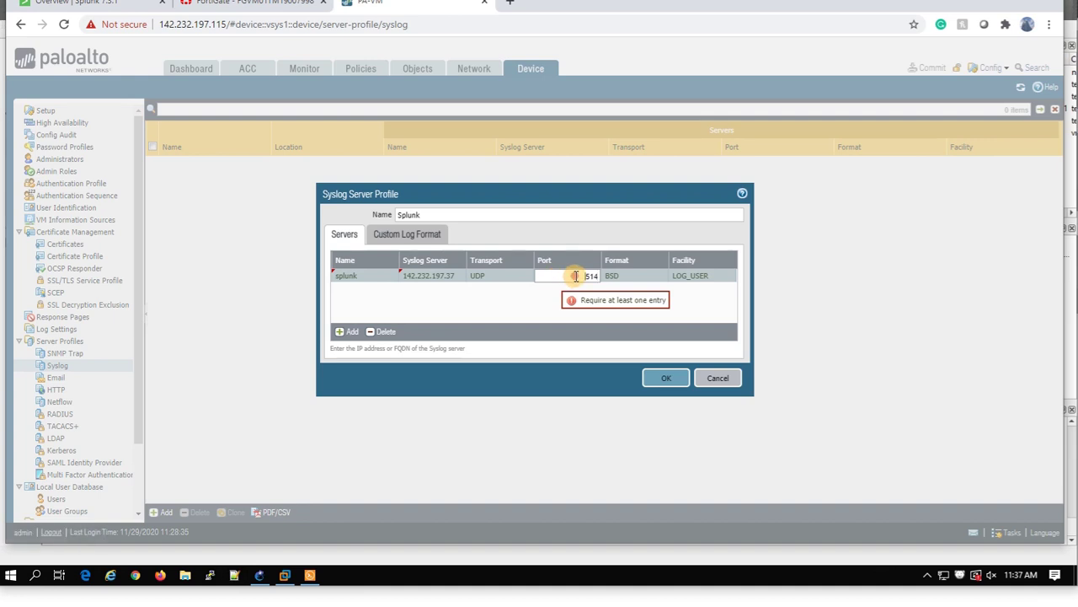
text(5)
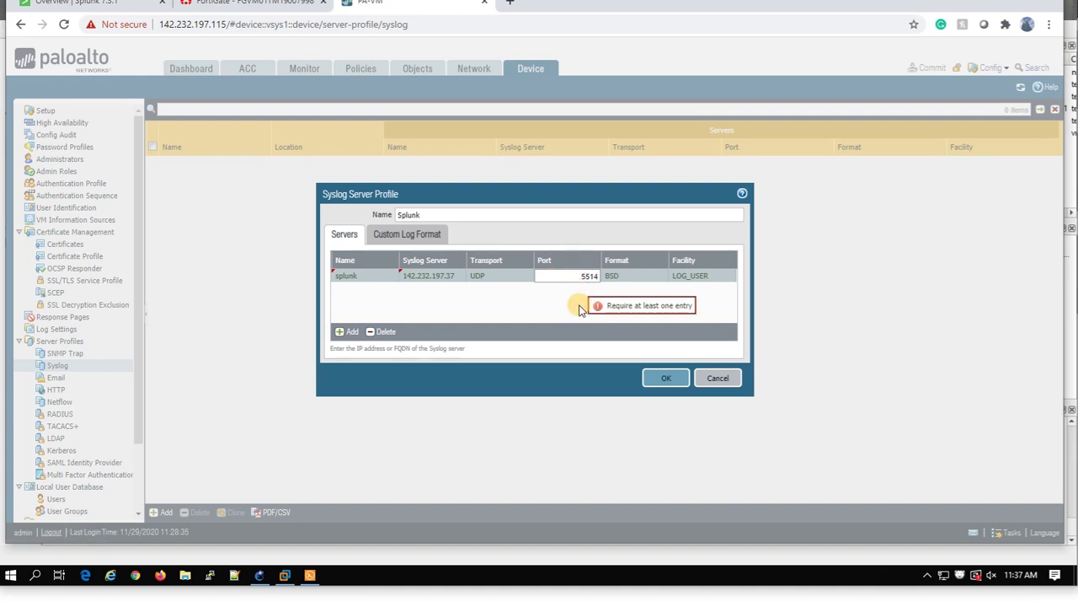
click(561, 311)
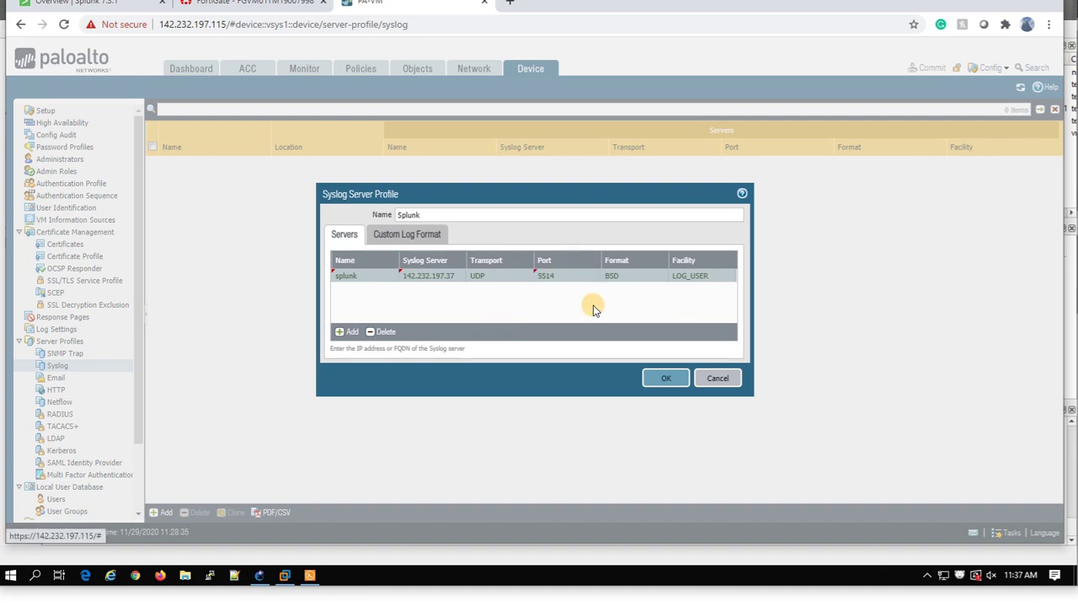
click(663, 377)
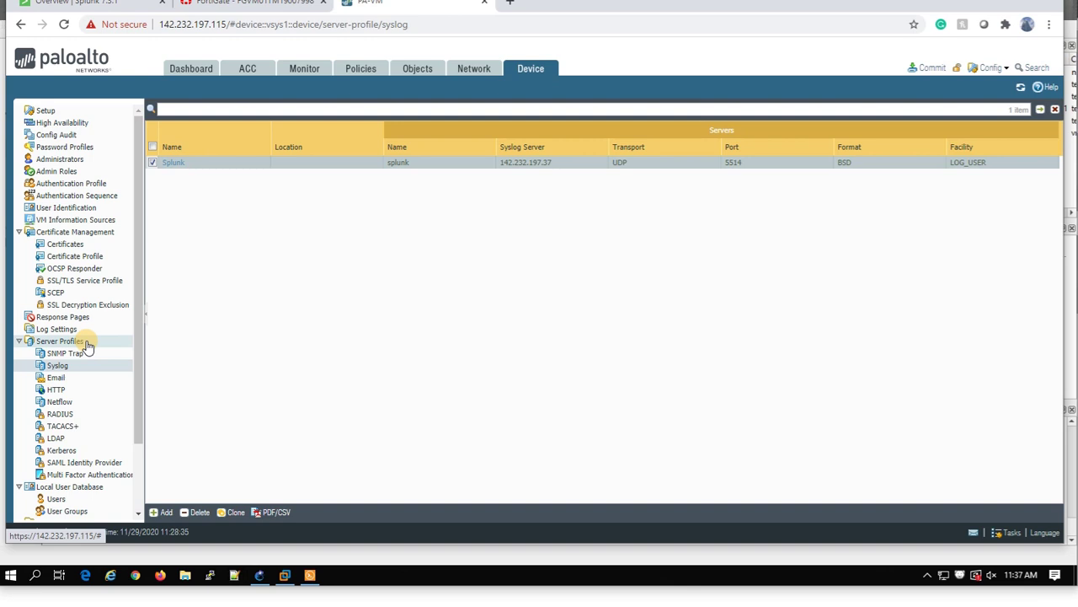
Add a System log forwarding setting that sends to the Splunk syslog profile.
click(56, 329)
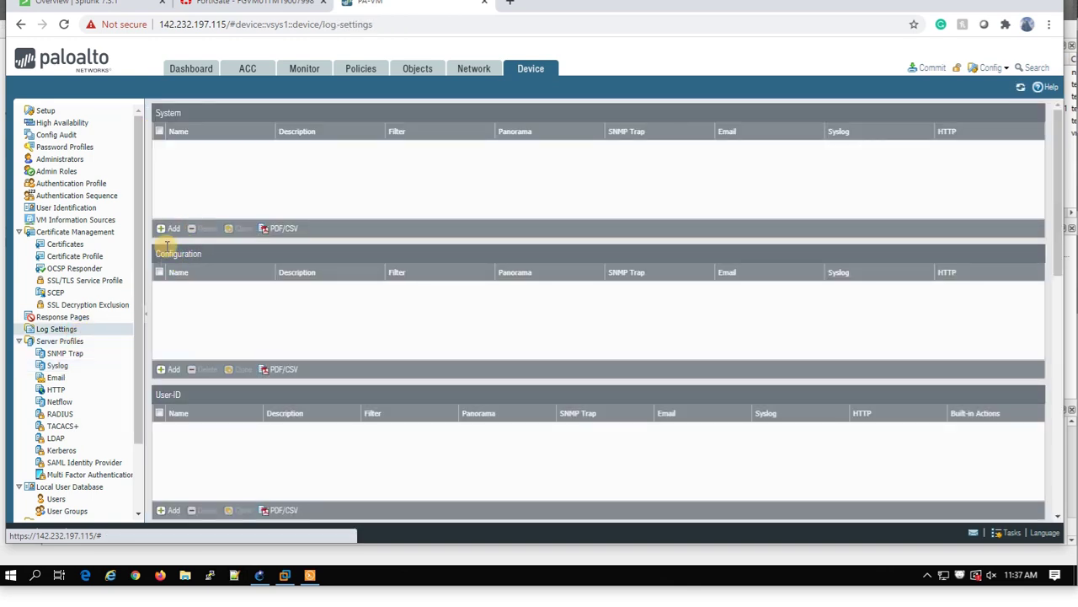
click(167, 229)
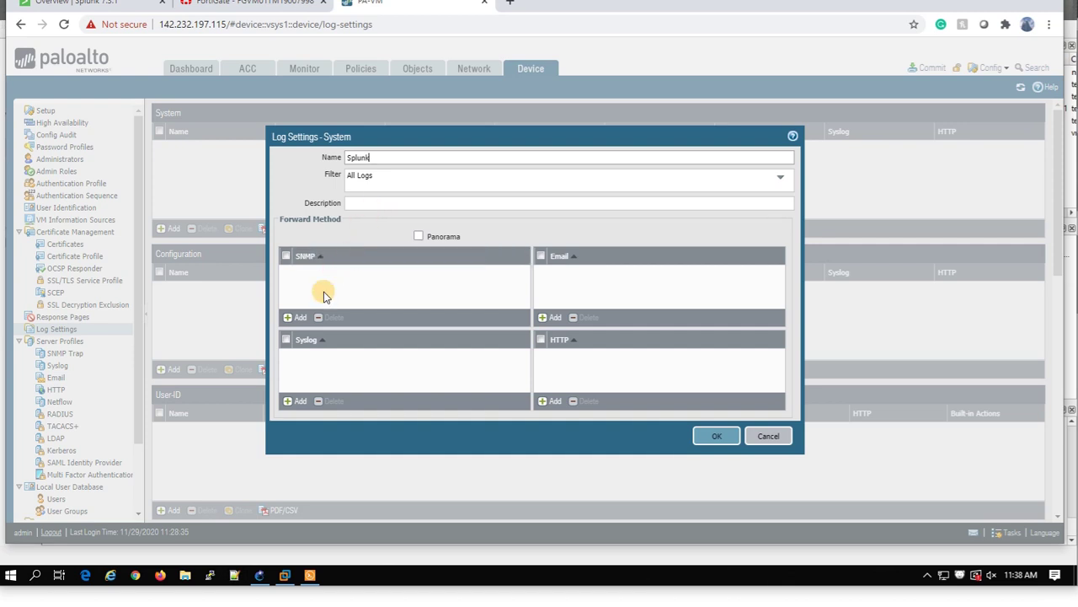
click(302, 402)
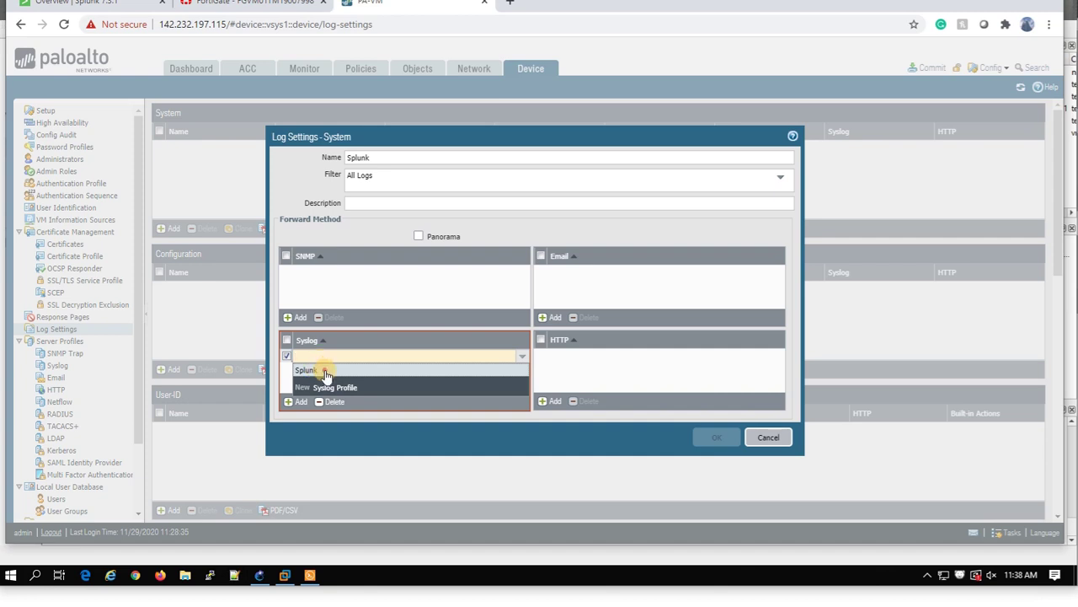
click(325, 373)
click(365, 373)
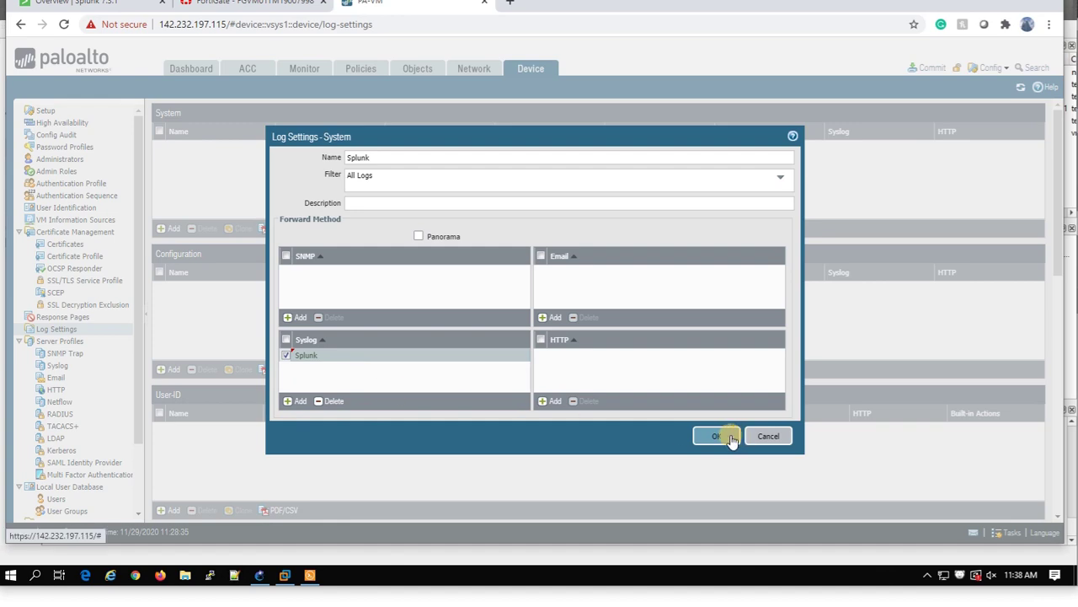
click(705, 435)
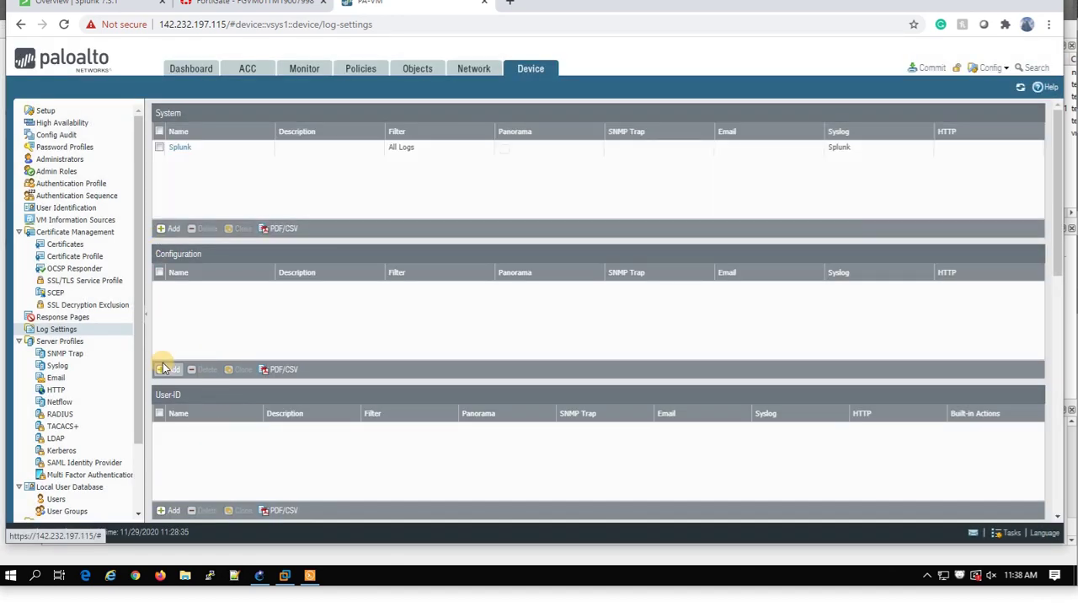
Add a Configuration log setting named Splunk using the Splunk syslog profile.
click(166, 371)
click(309, 379)
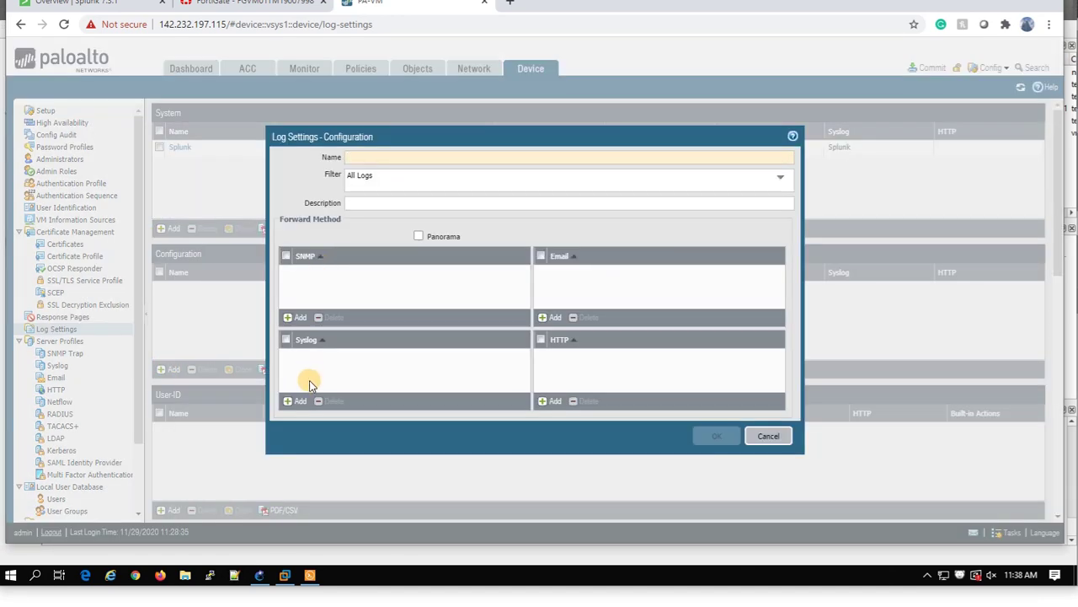
click(313, 383)
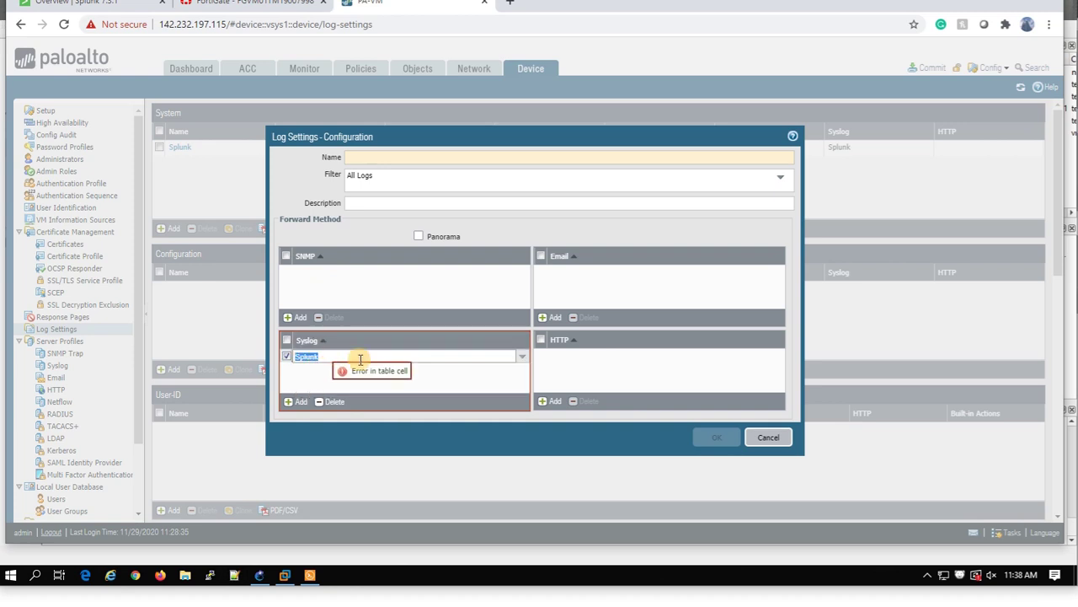
click(411, 380)
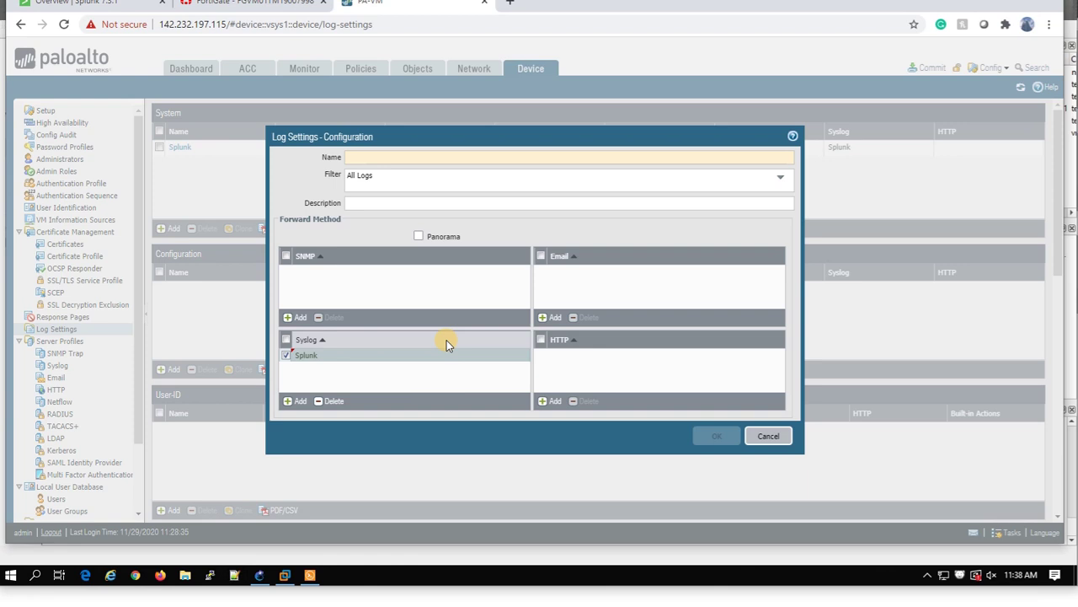
click(381, 161)
text(Splunk)
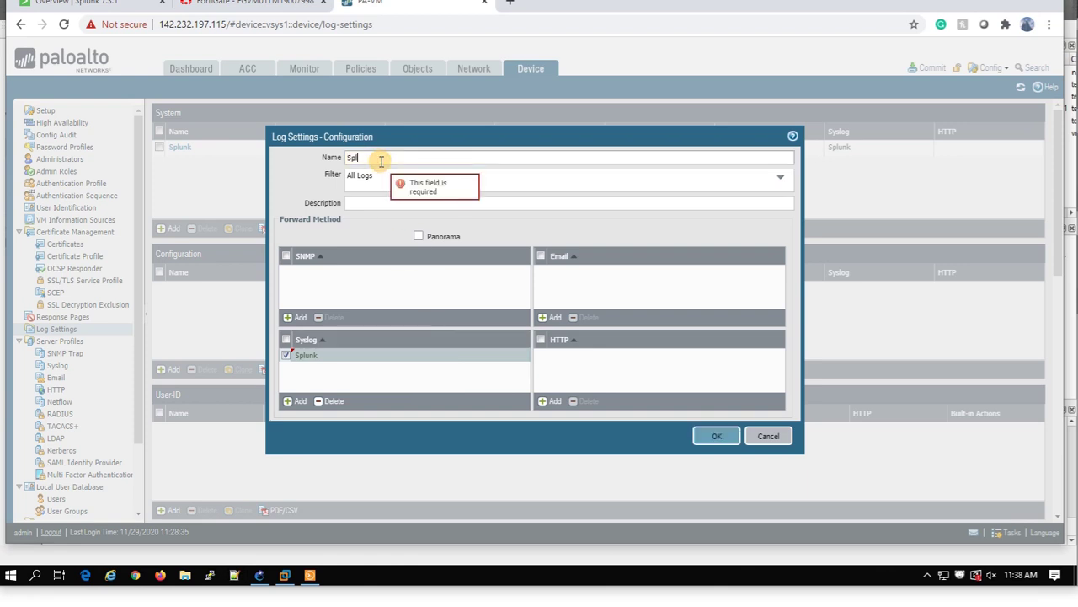
click(717, 438)
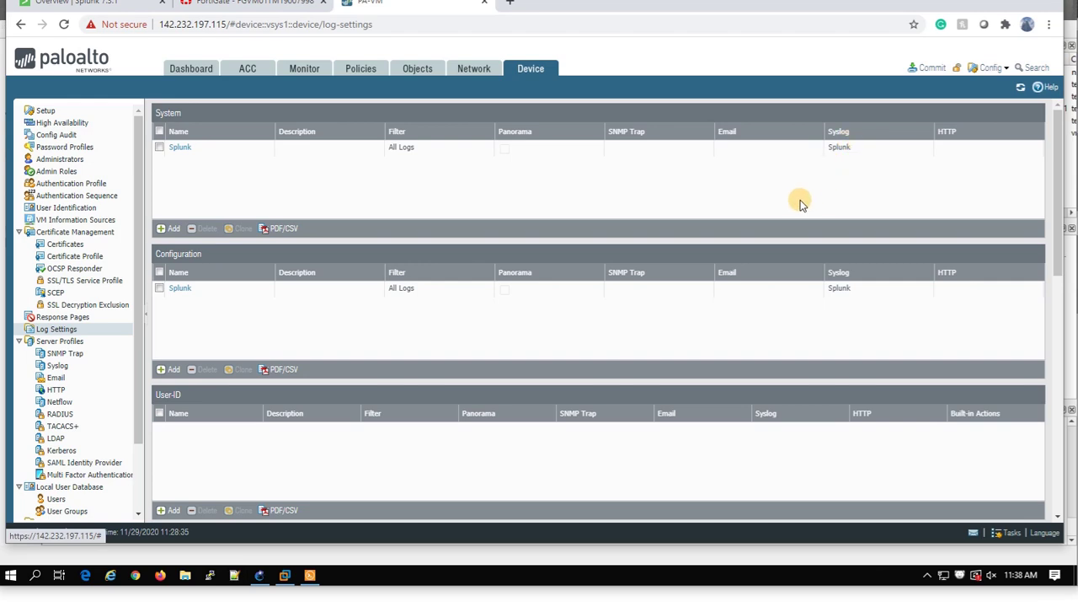
Commit the pending PAN-OS changes and return to Splunk.
scroll(801, 203, down, 5)
scroll(800, 200, up, 5)
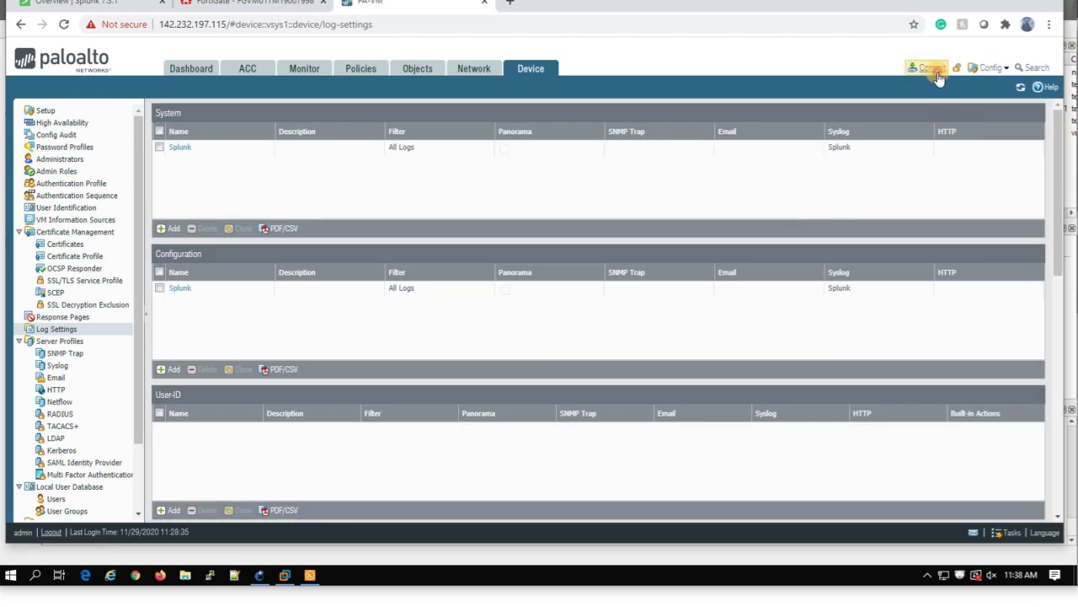
click(939, 78)
click(658, 448)
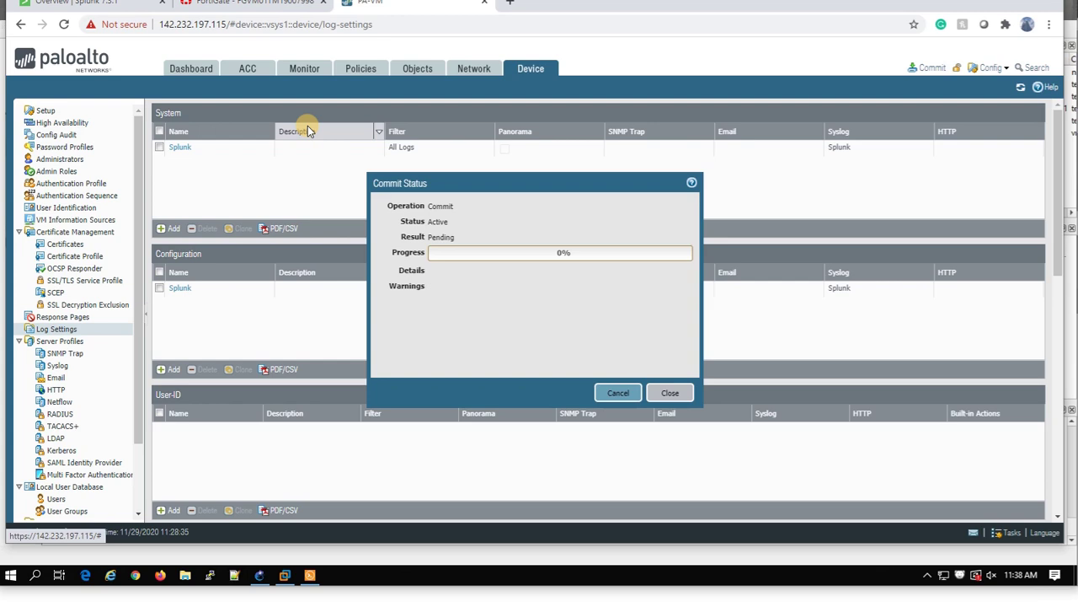
click(92, 3)
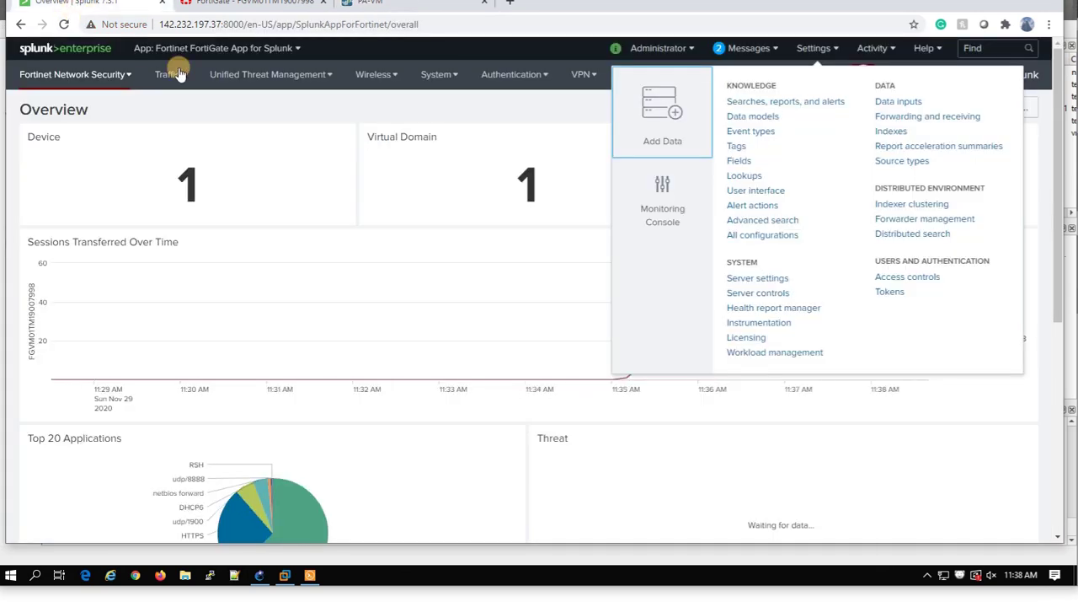
Search the Splunk app catalogue for 'pa' and start installing the Palo Alto Networks App.
click(59, 50)
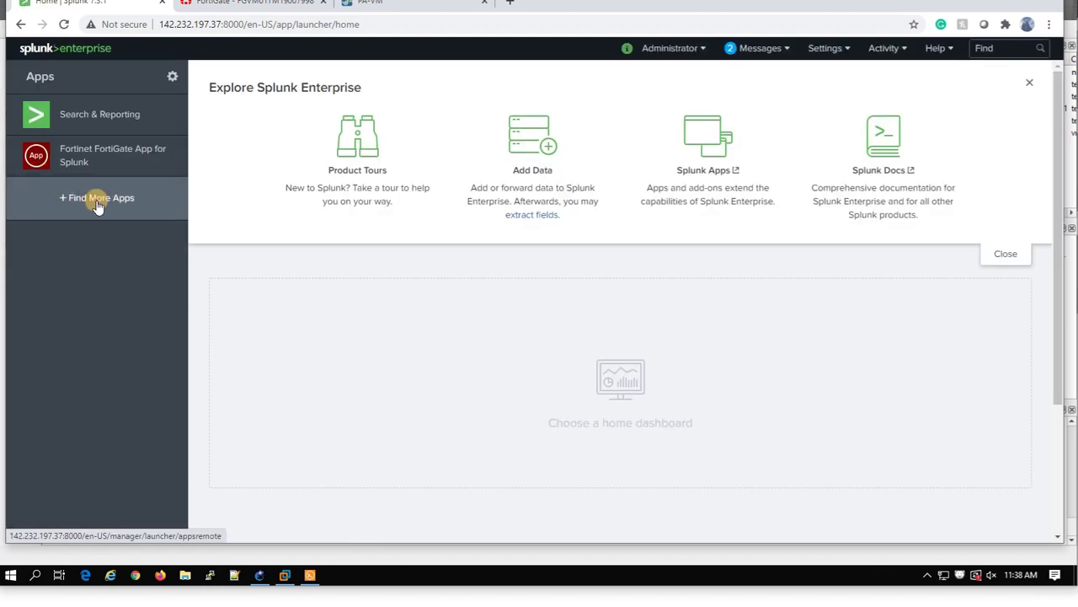
click(98, 200)
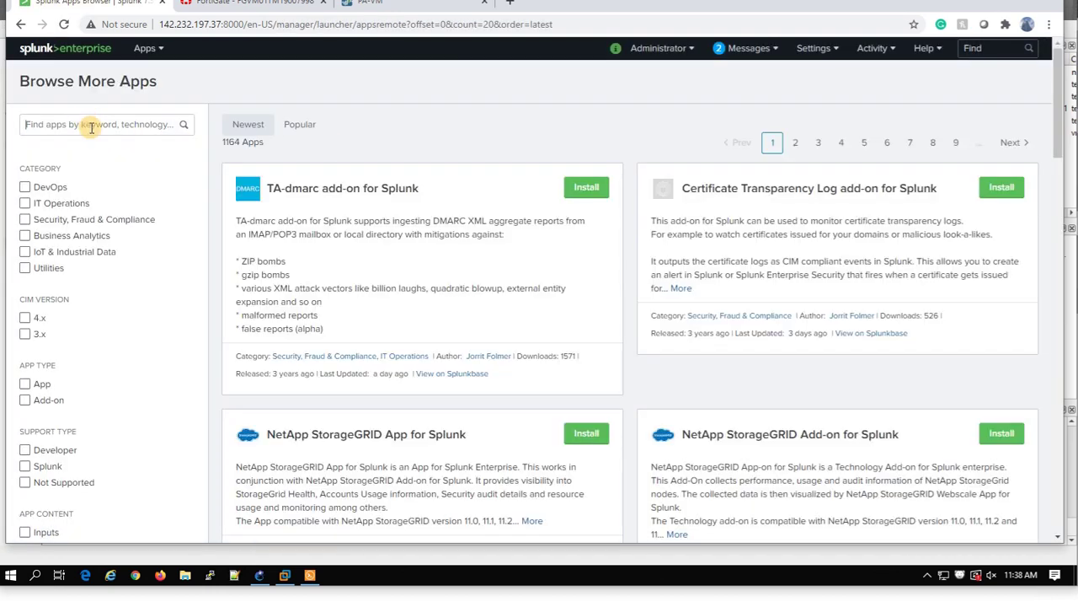
click(92, 128)
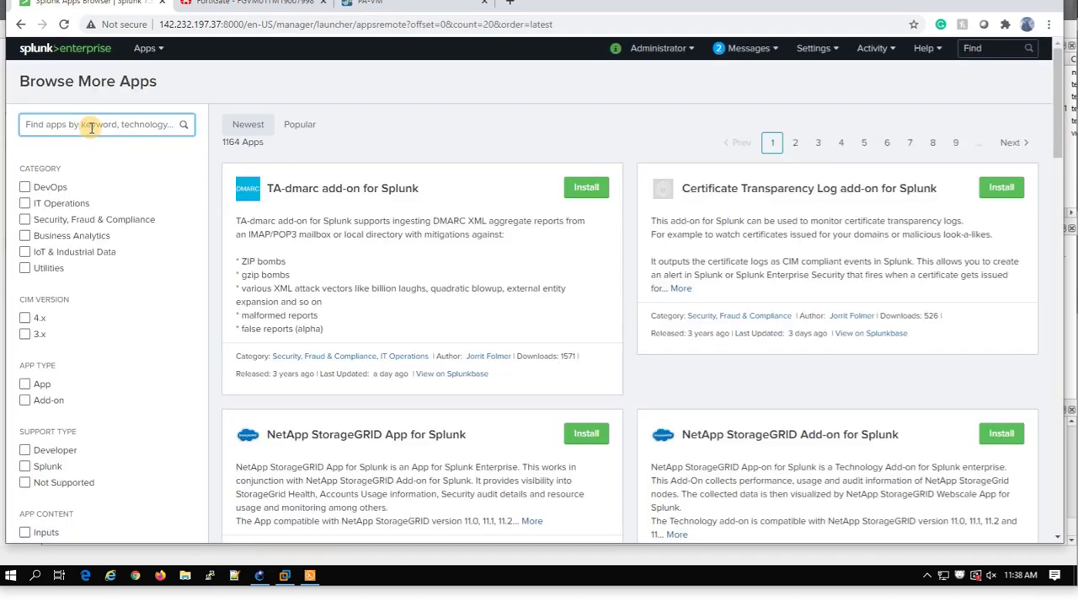
text(palo alto)
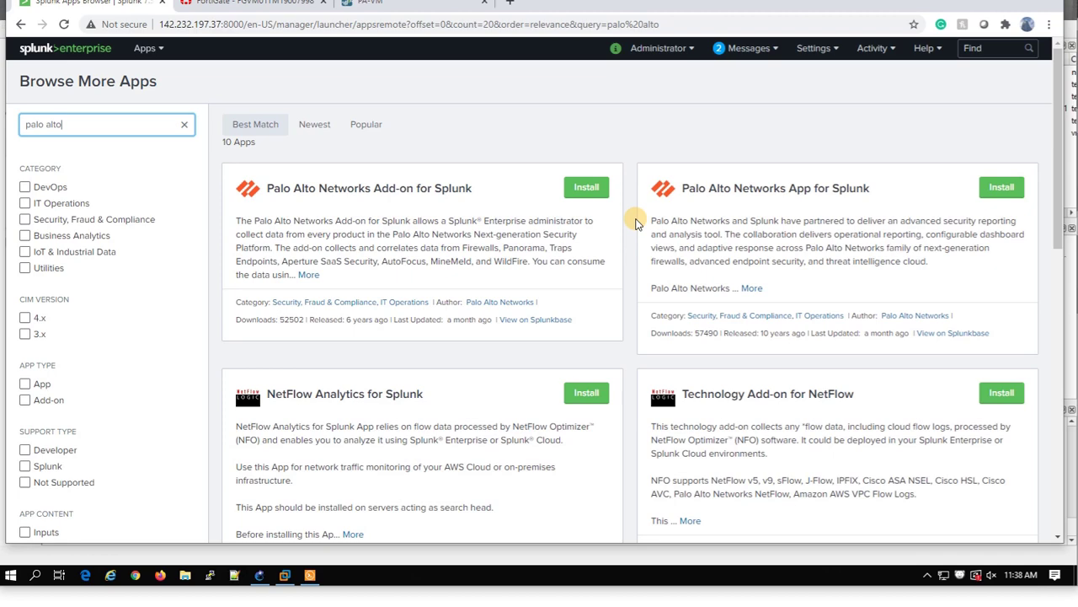
click(989, 190)
Enter the splunk.com credentials, accept the license, install the app and restart Splunk.
click(434, 151)
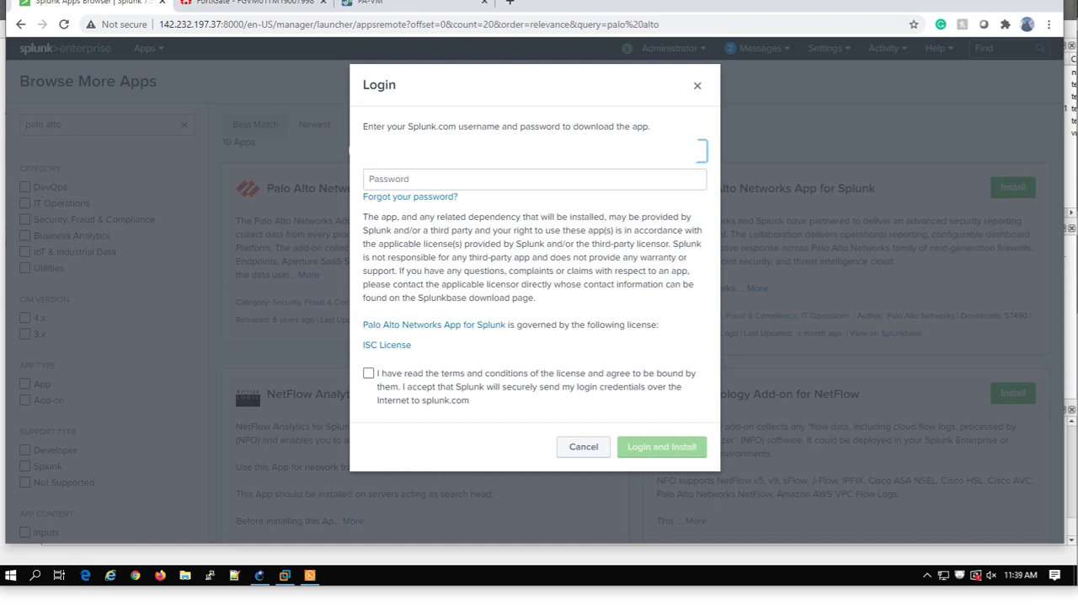
click(535, 179)
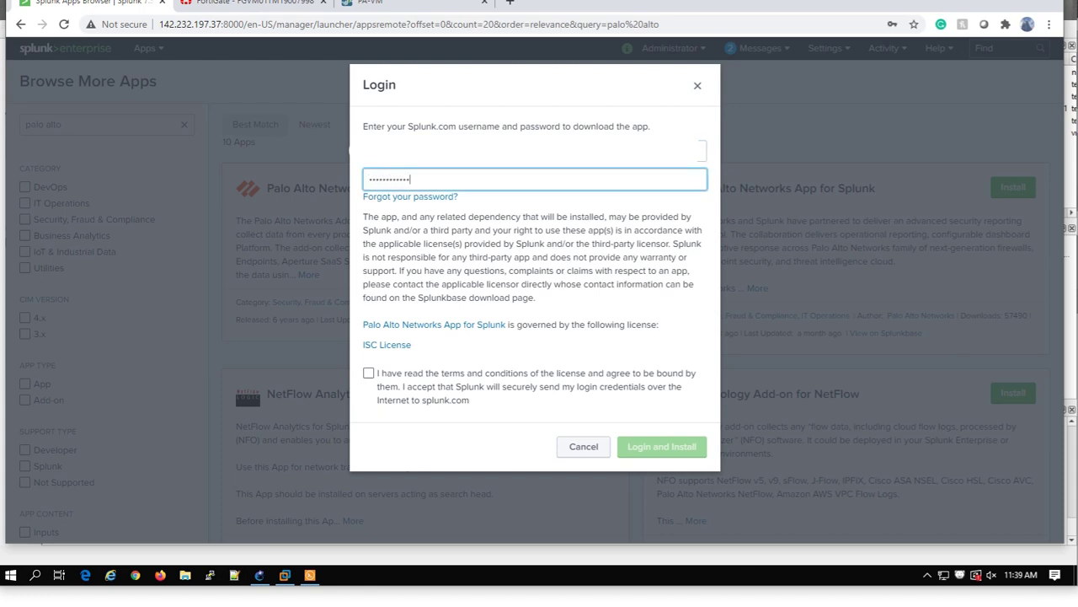
click(398, 385)
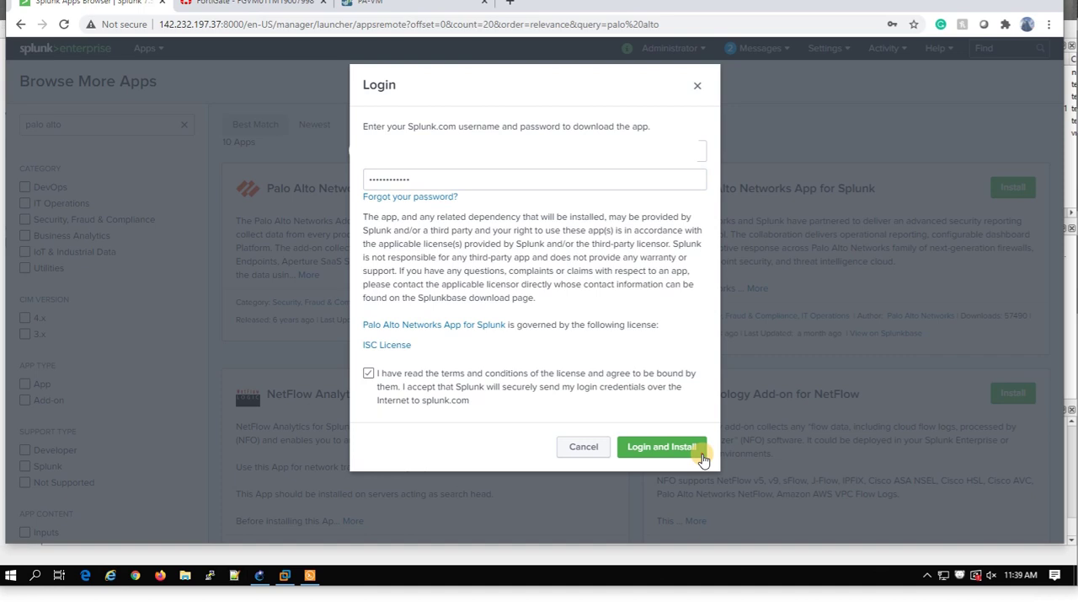
click(690, 446)
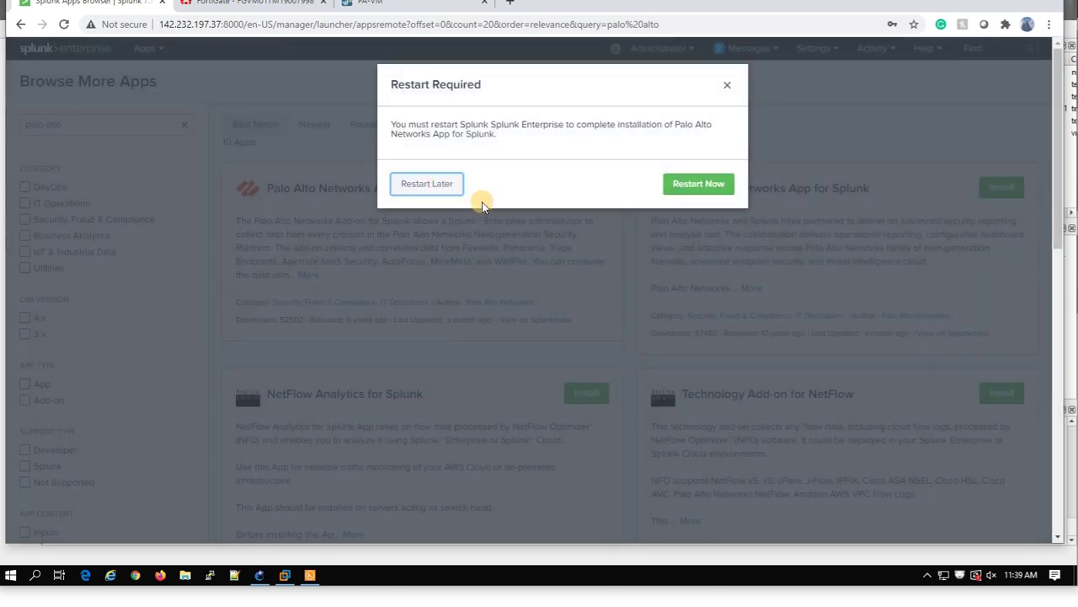
click(696, 185)
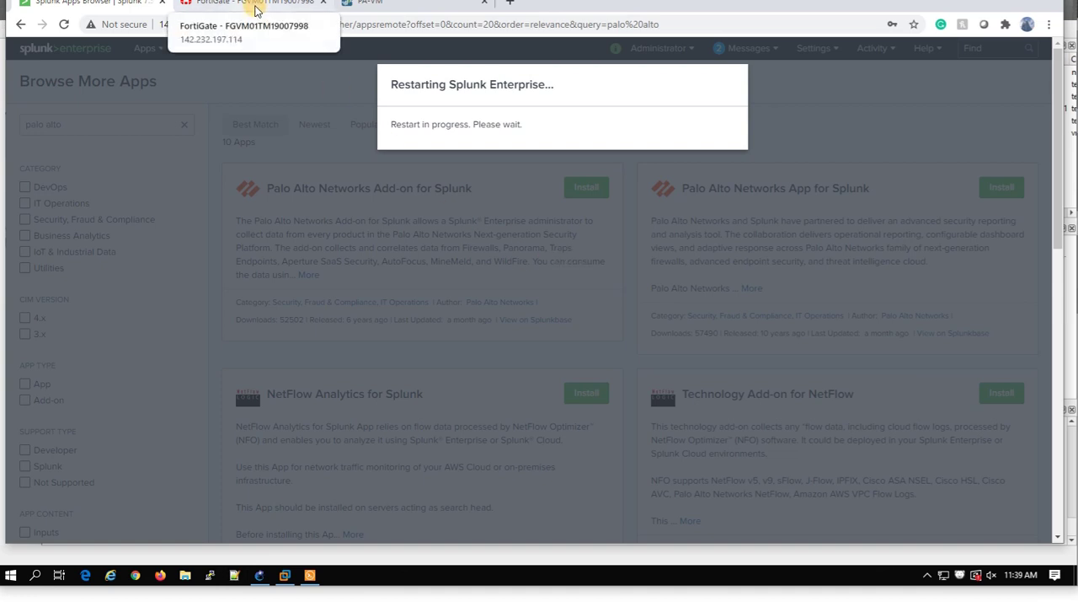
Dismiss the finished PAN-OS commit status and acknowledge Splunk's successful restart.
click(404, 5)
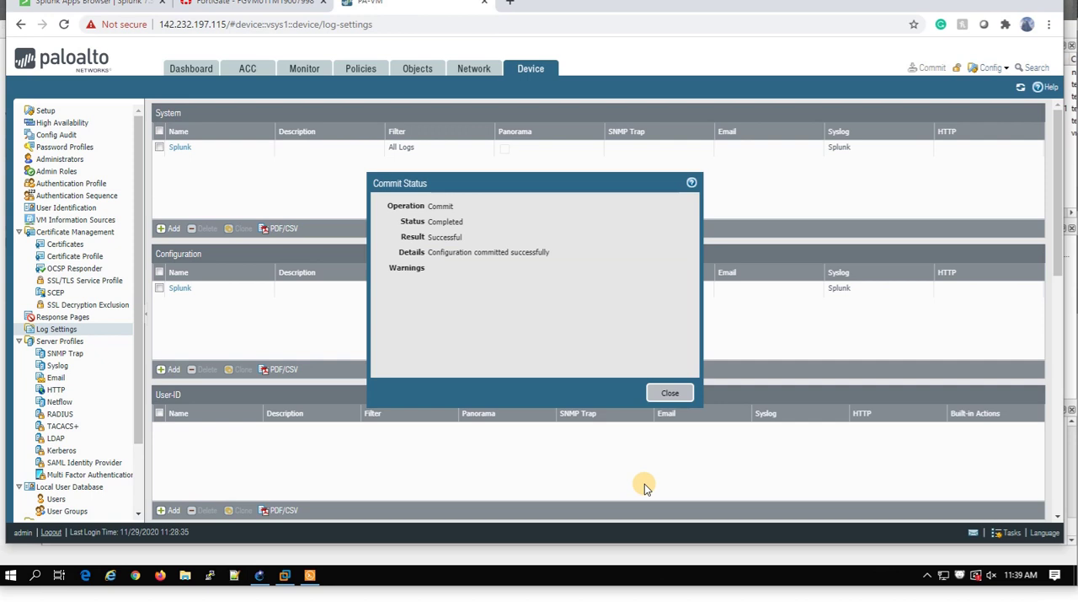
click(669, 396)
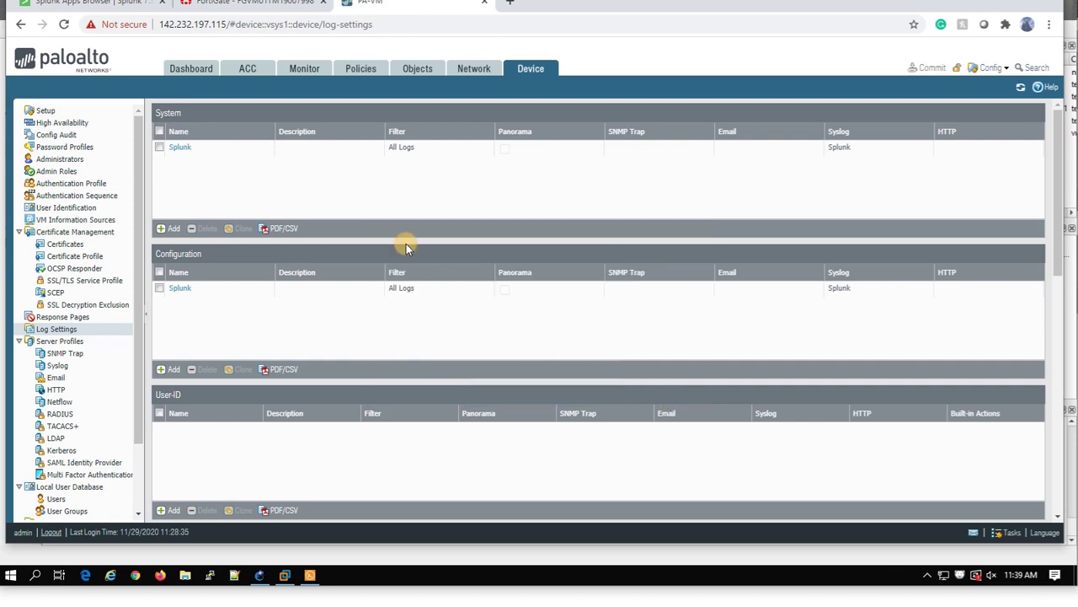
click(109, 7)
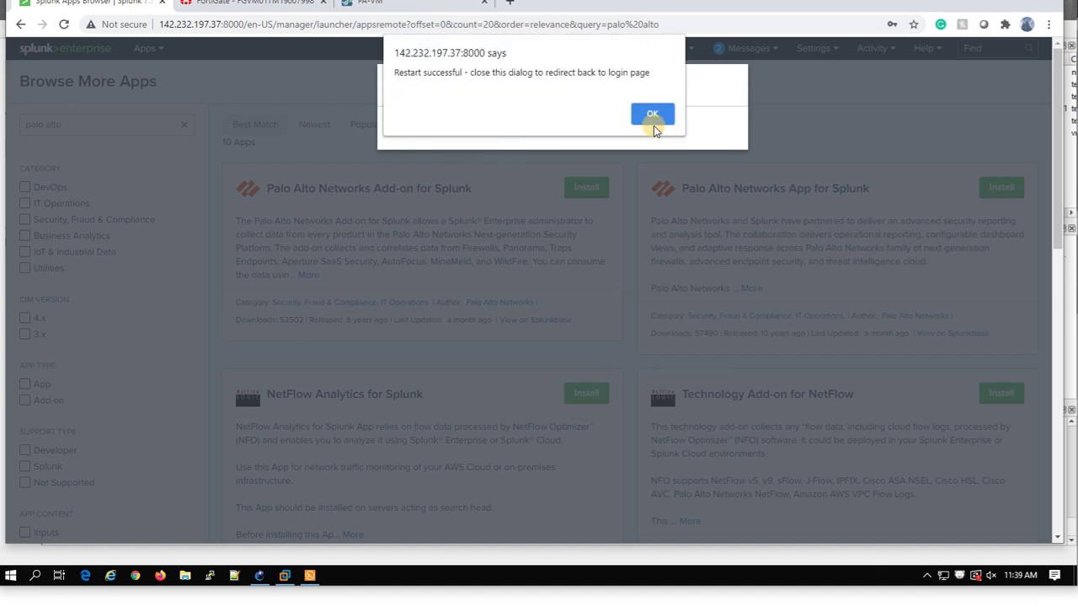
click(651, 116)
Sign back in to Splunk with the account username and password.
click(382, 196)
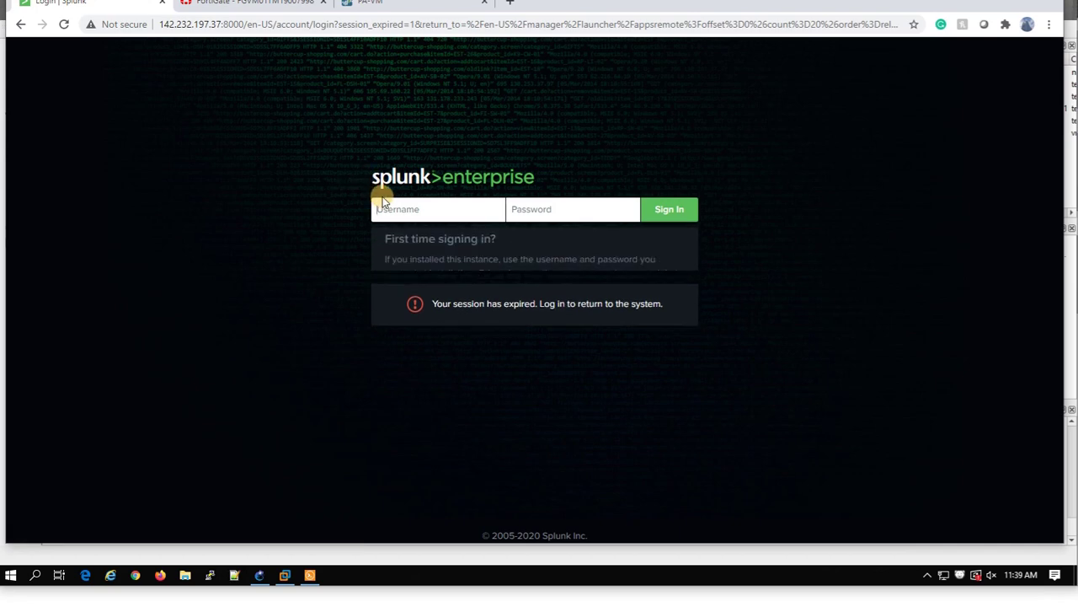
text(user)
key(Tab)
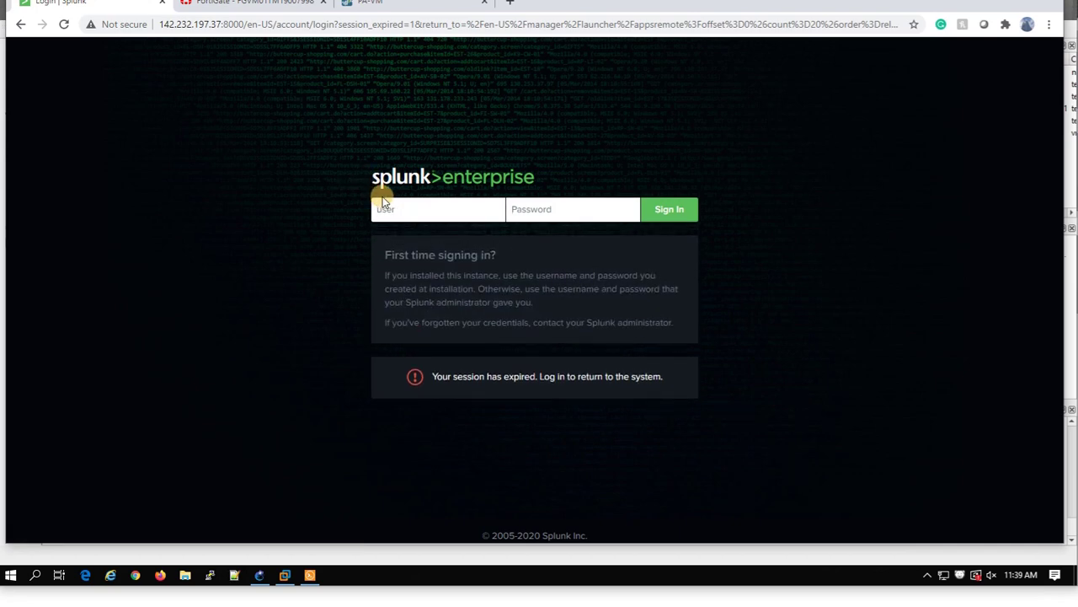
text(*********)
key(Return)
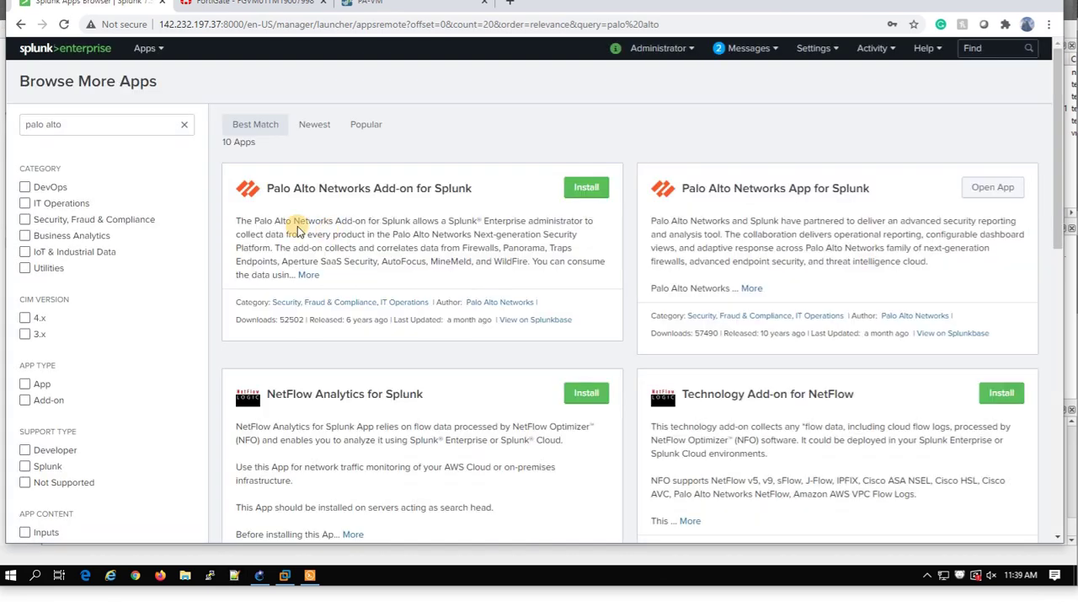
Install the Palo Alto Networks Add-on using Splunk.com credentials and accepting its license.
click(587, 189)
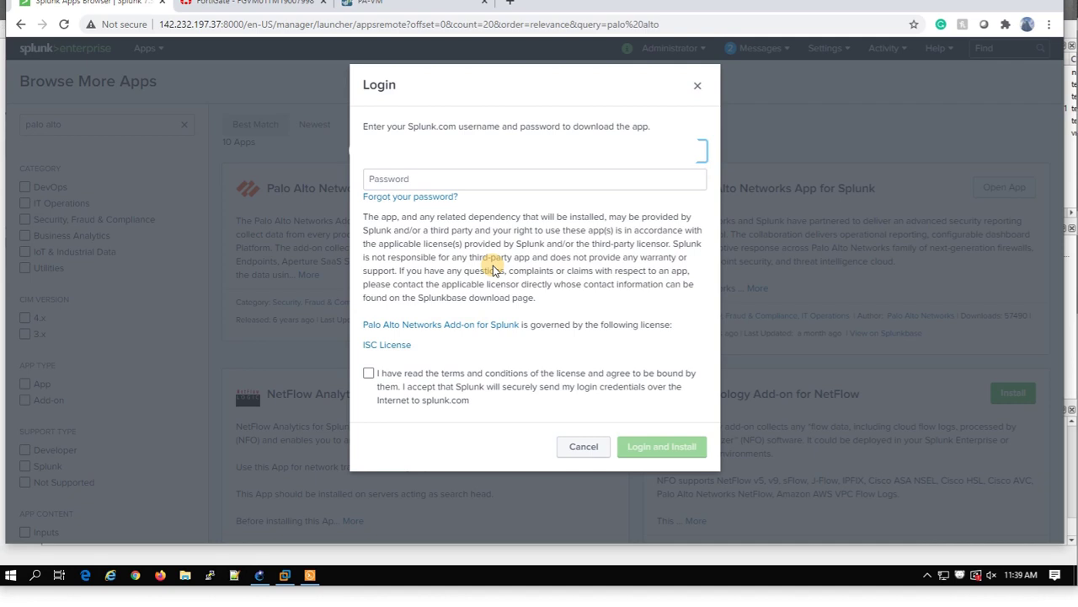
key(Tab)
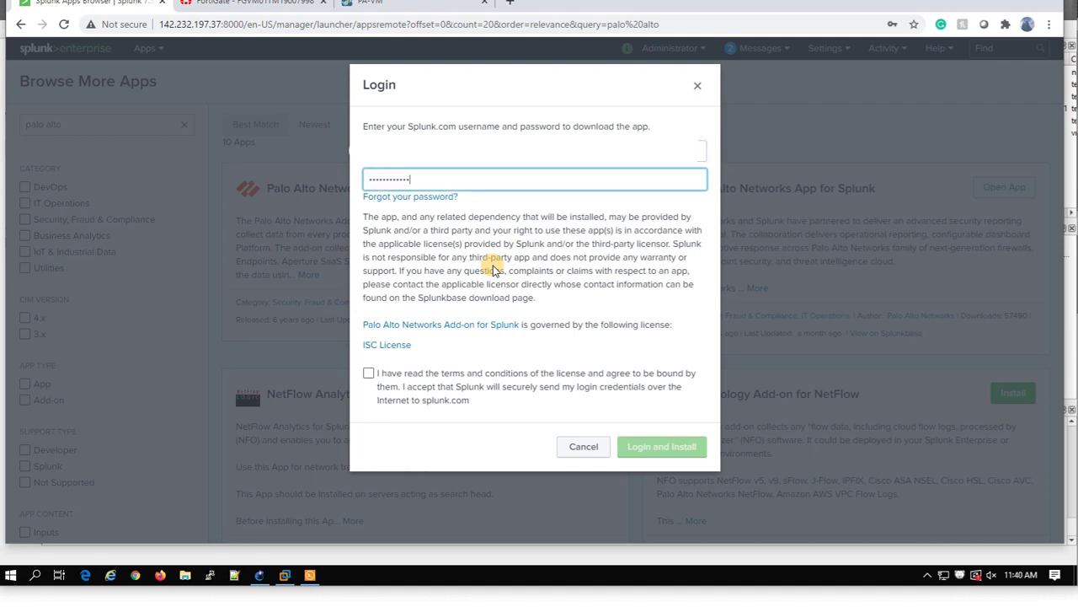
click(422, 401)
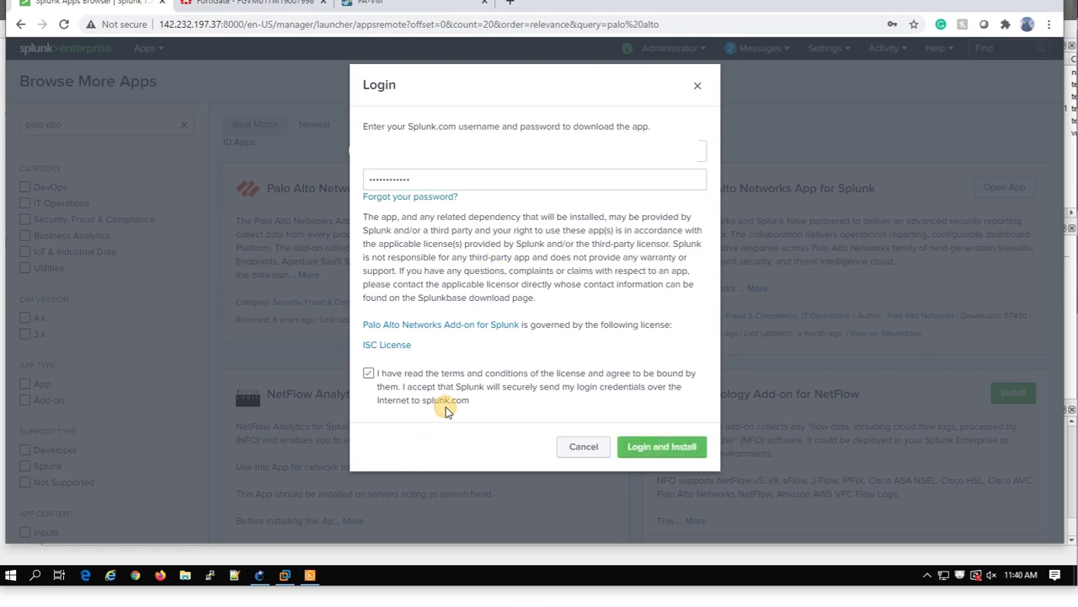
click(667, 448)
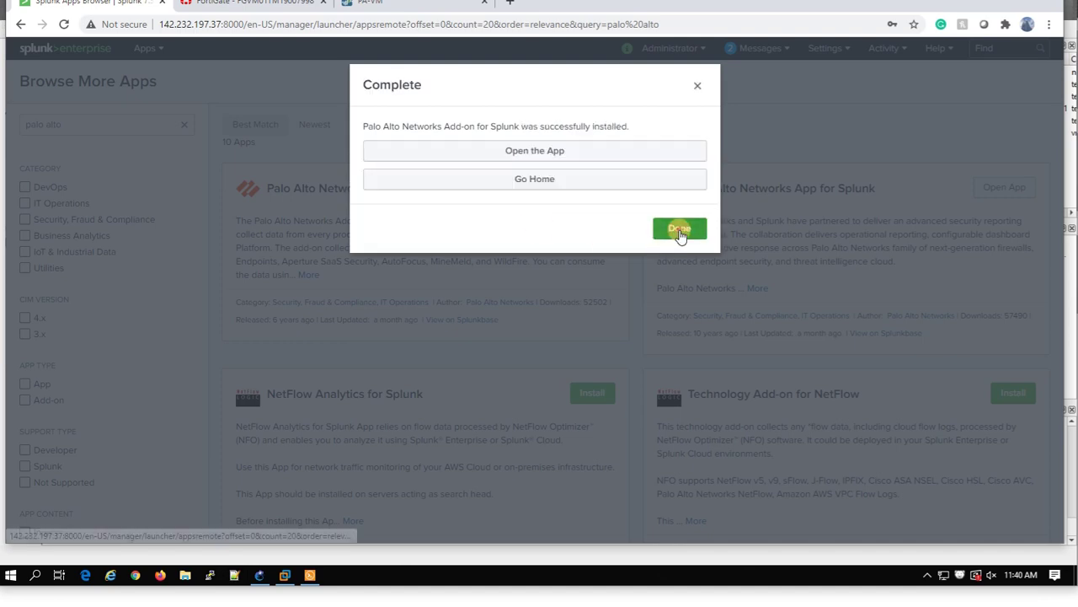
Close the installation message and review the existing UDP data inputs.
click(676, 230)
click(810, 51)
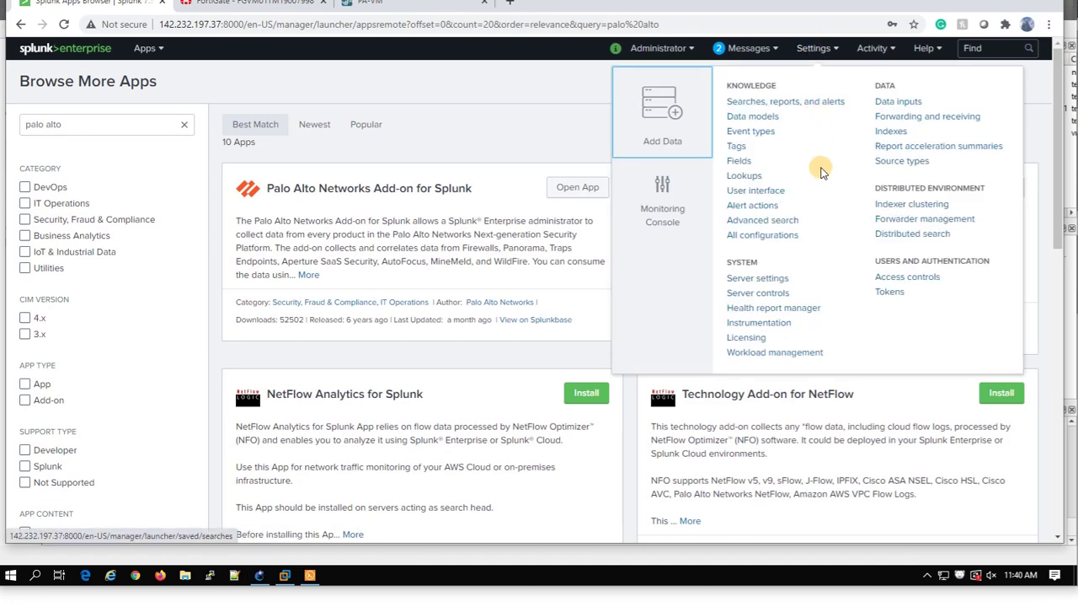
click(892, 135)
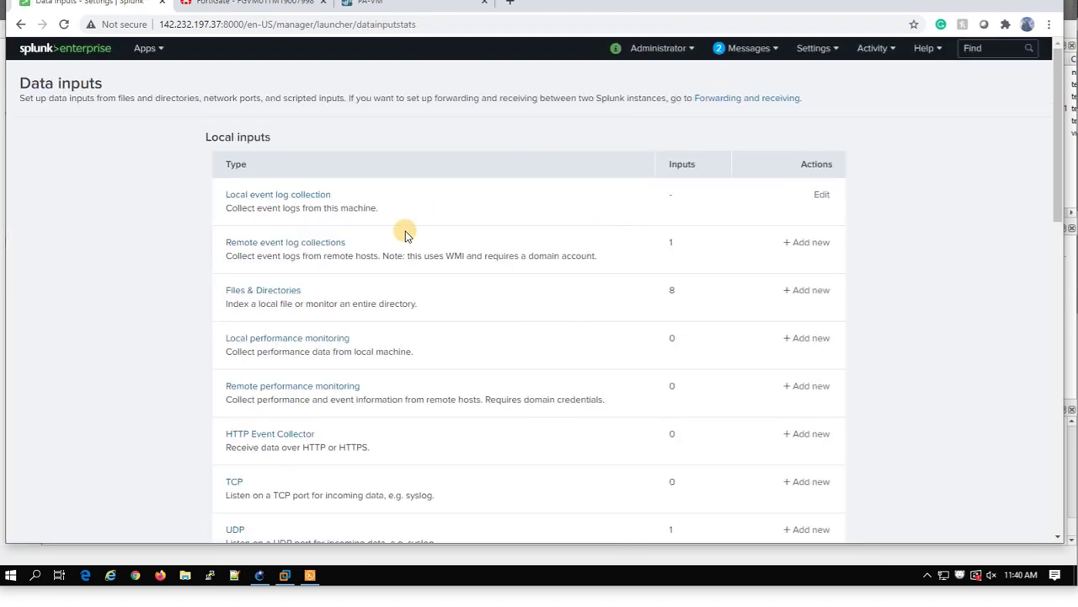
scroll(253, 505, down, 2)
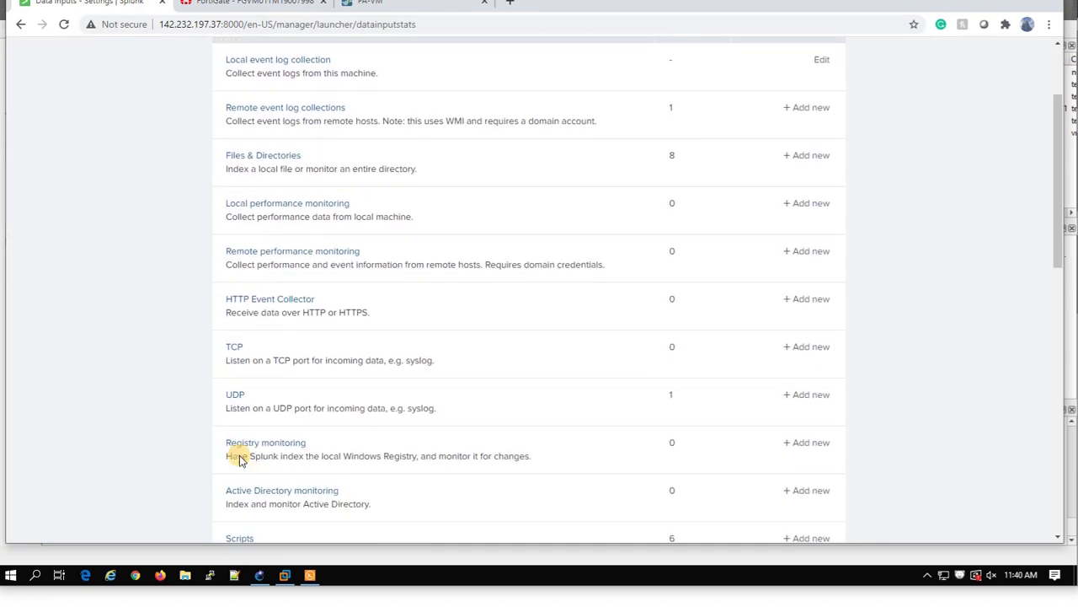
click(237, 396)
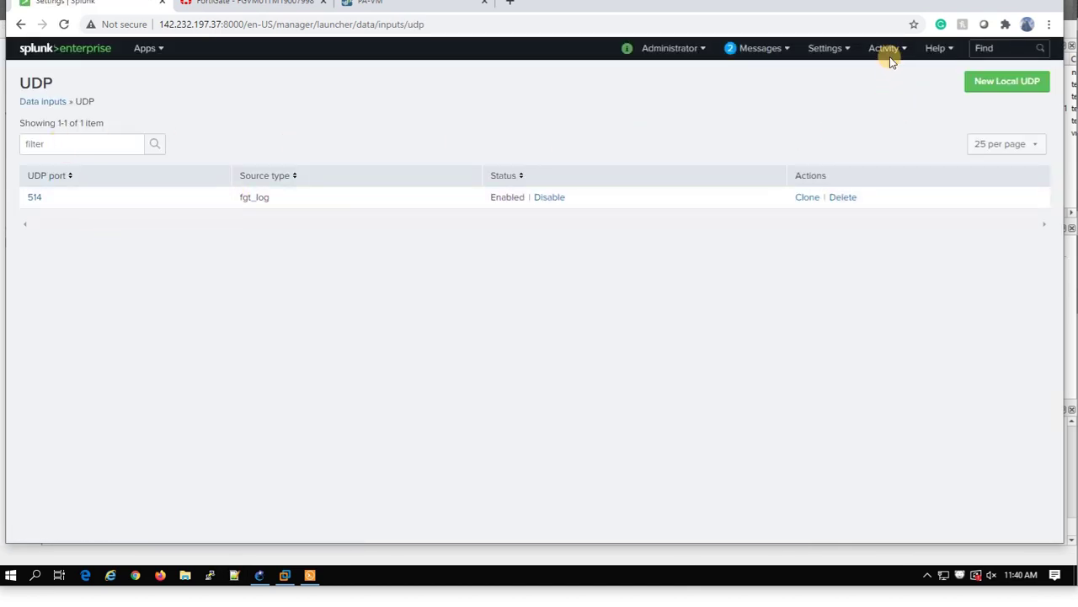
Create a new index named paloalto with a 10 GB maximum size.
click(827, 48)
click(900, 130)
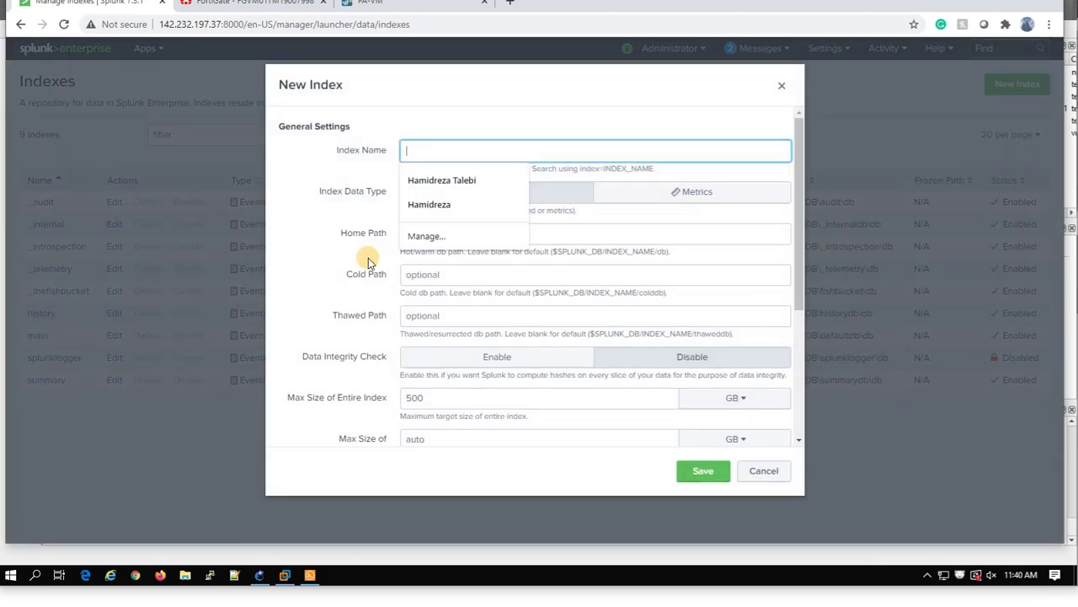
click(539, 103)
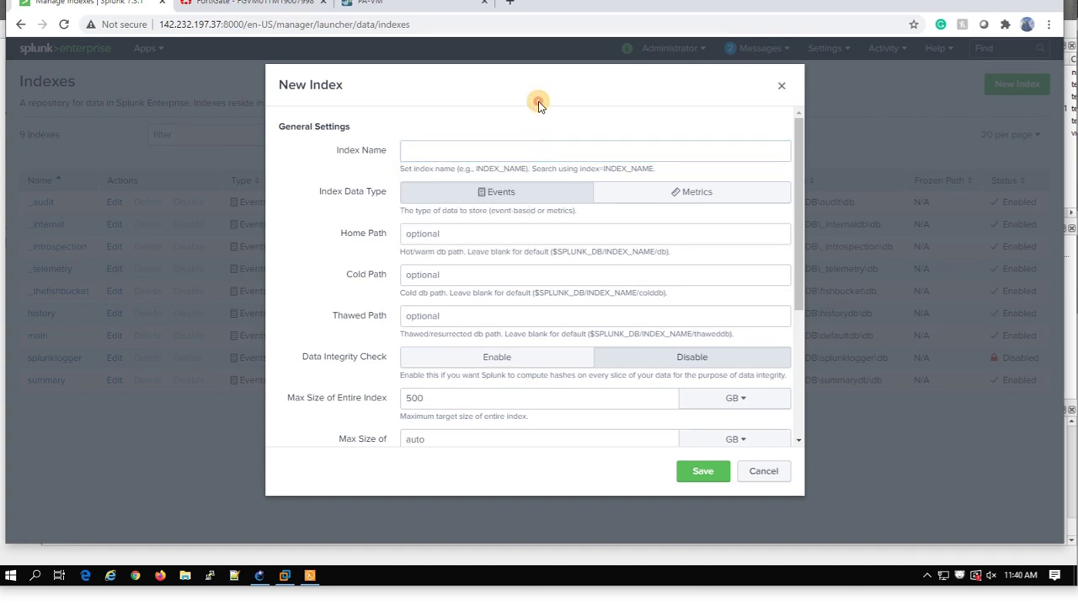
click(466, 145)
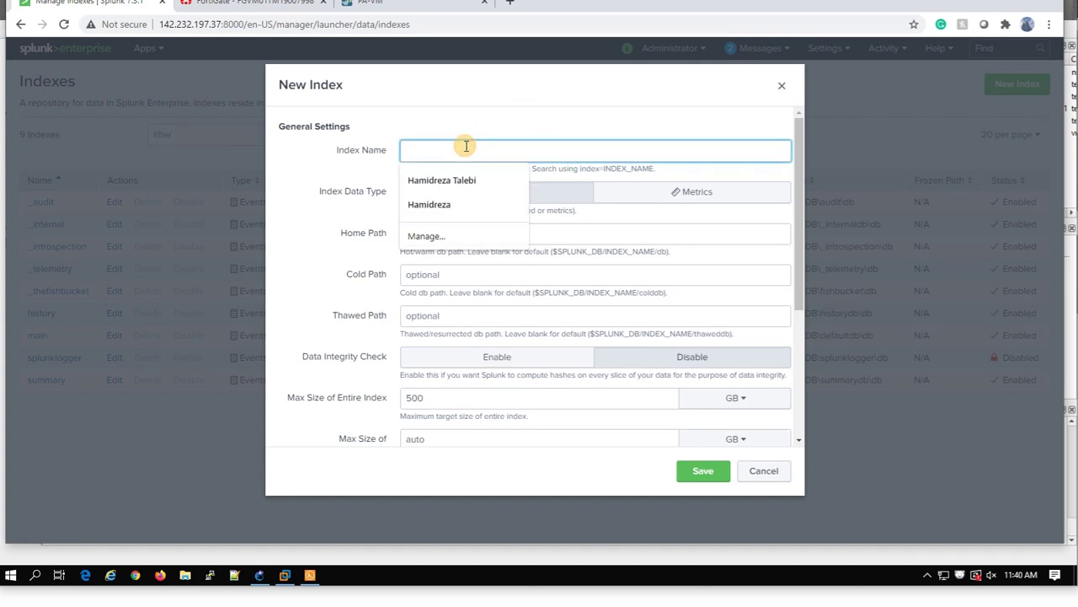
text(PaloAlto)
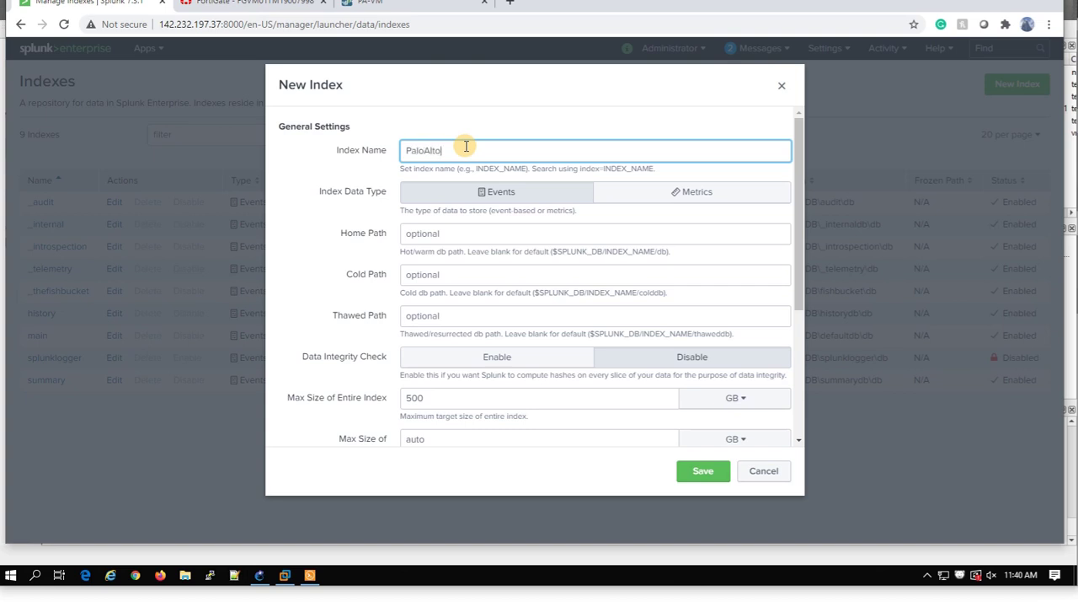
click(514, 403)
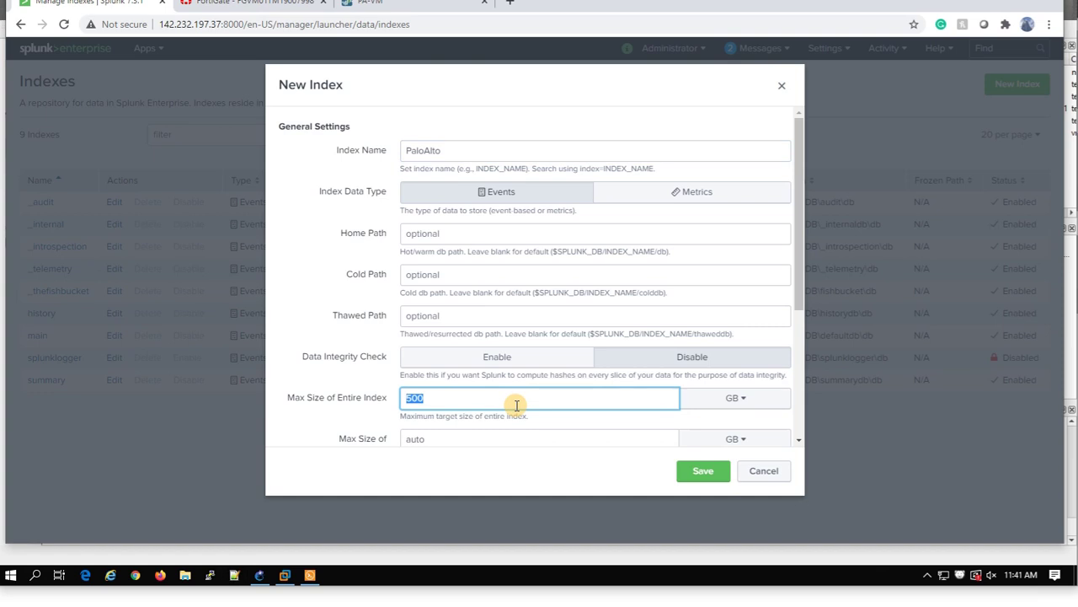
scroll(514, 396, down, 5)
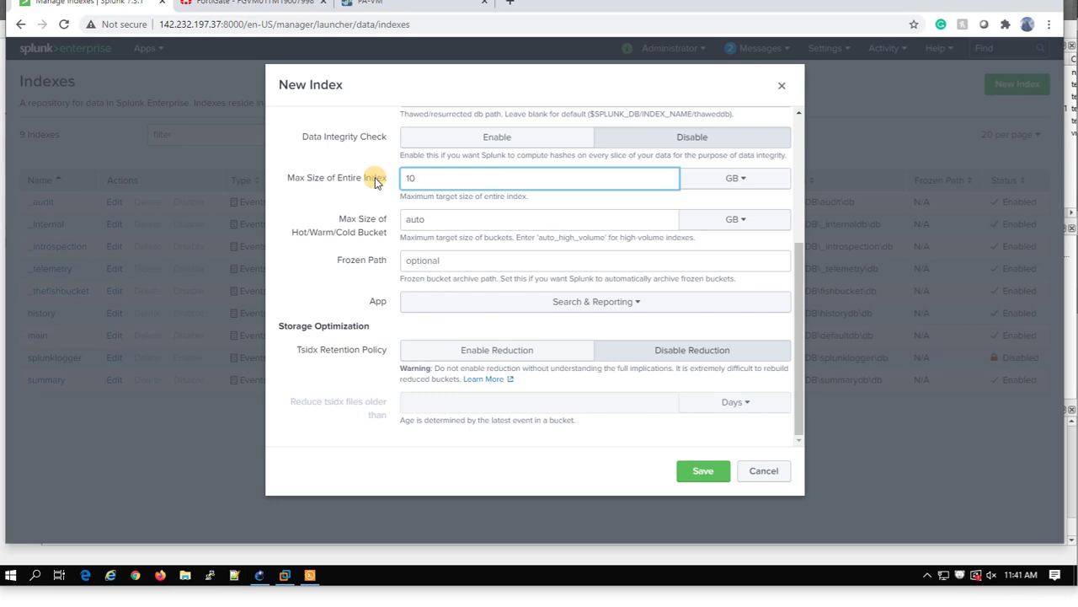
click(701, 477)
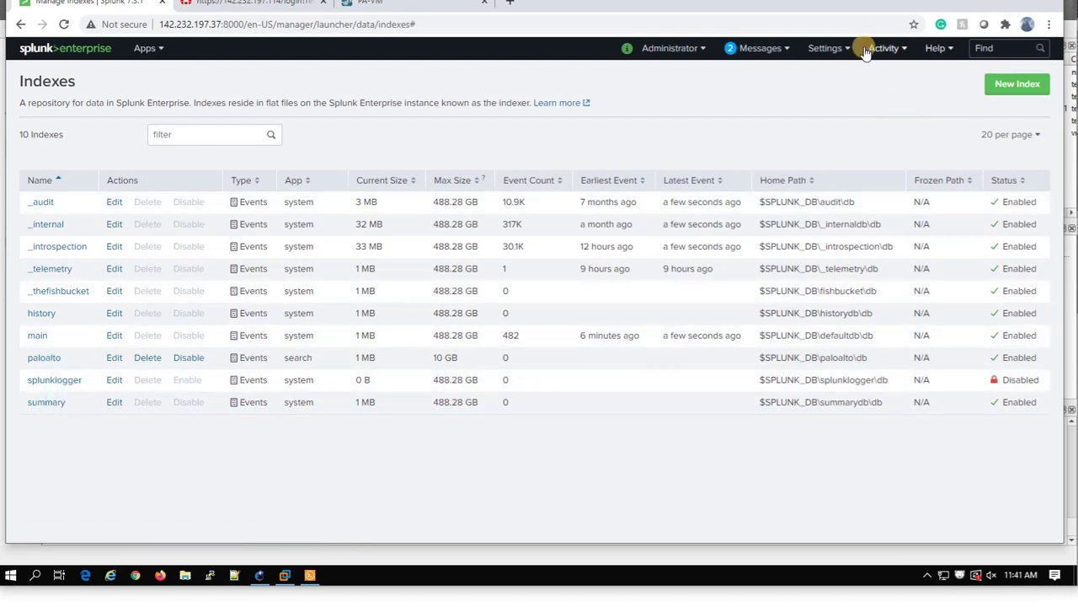
Continue the UDP port 5514 input setup and set its source type to pan:log.
click(830, 48)
click(912, 105)
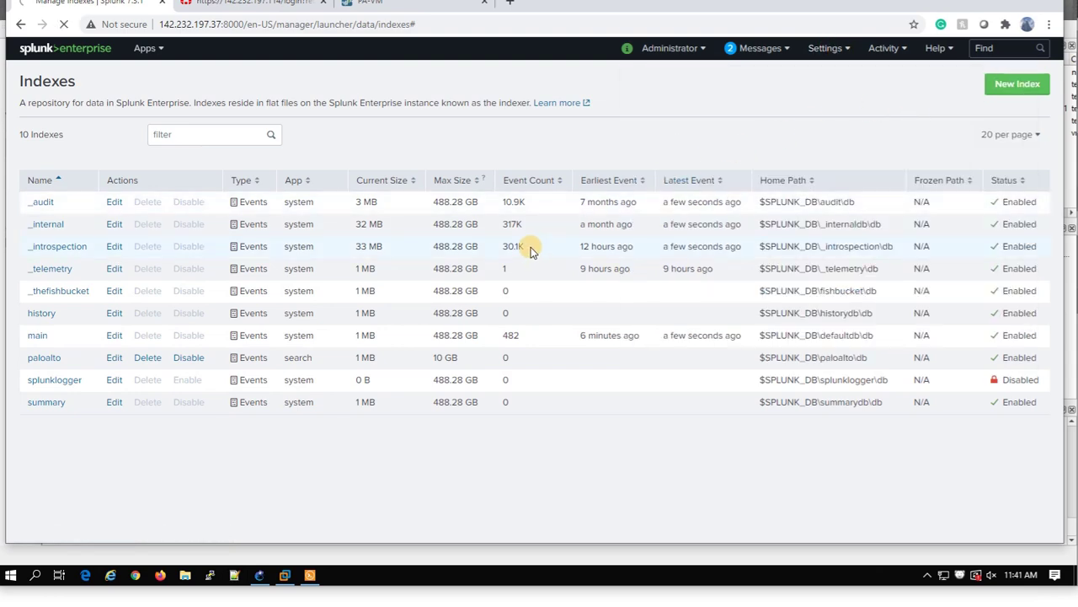
scroll(346, 412, down, 2)
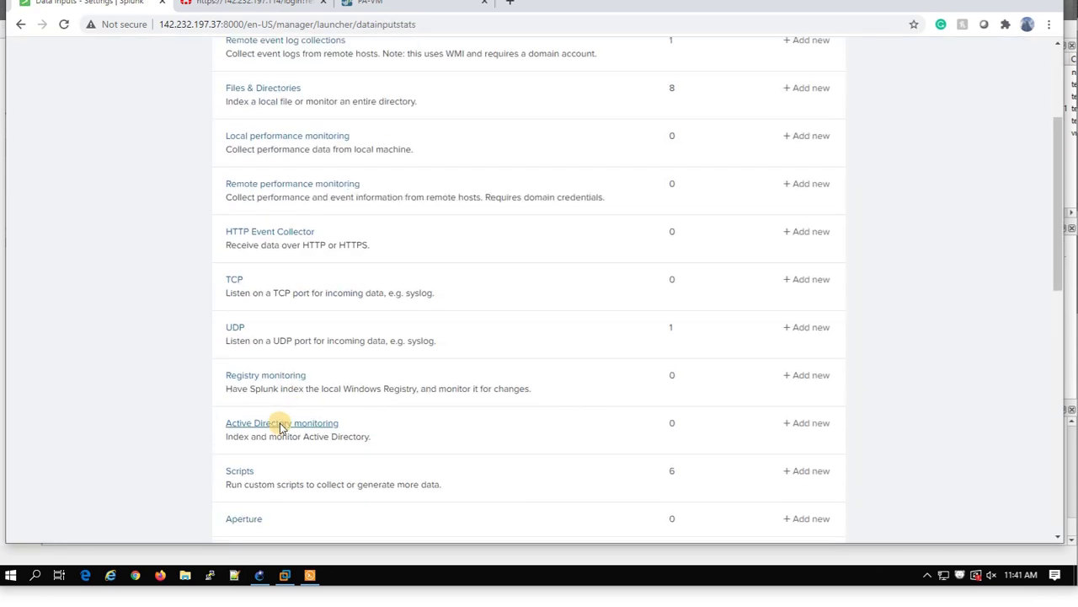
click(235, 329)
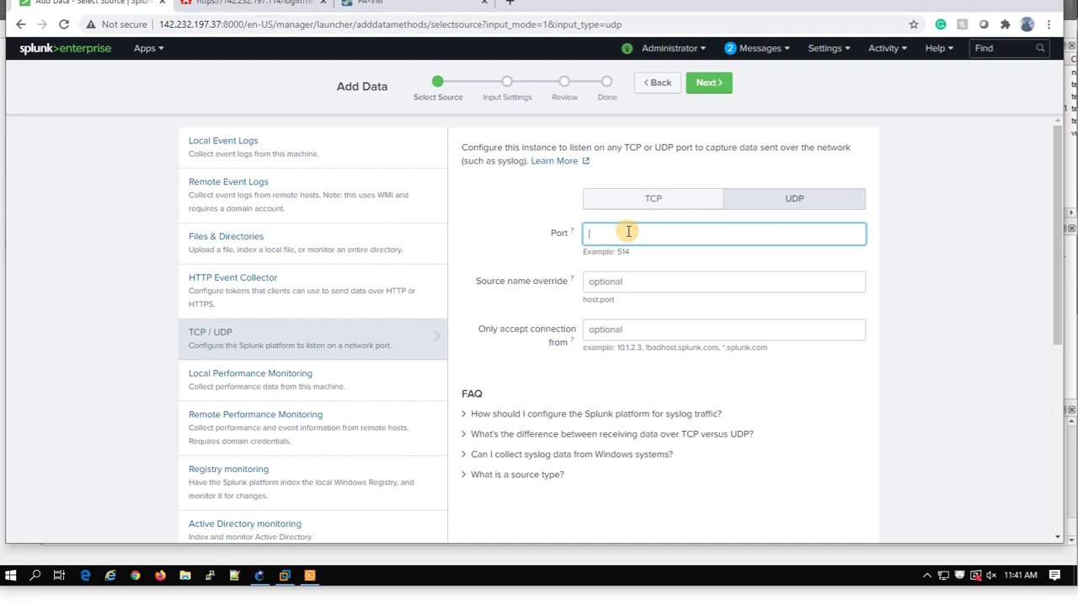
click(709, 84)
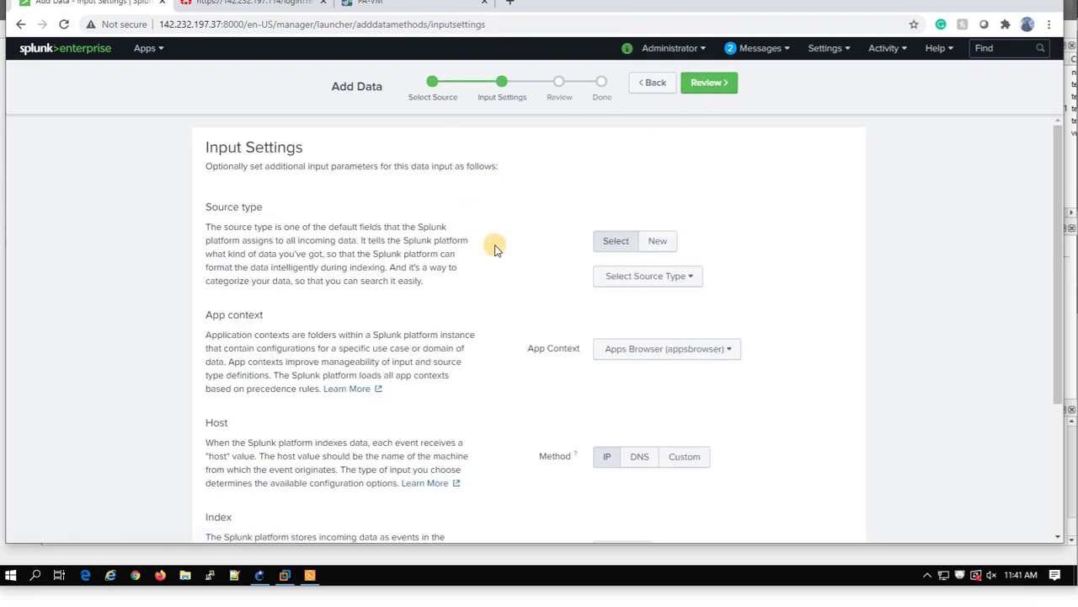
click(634, 274)
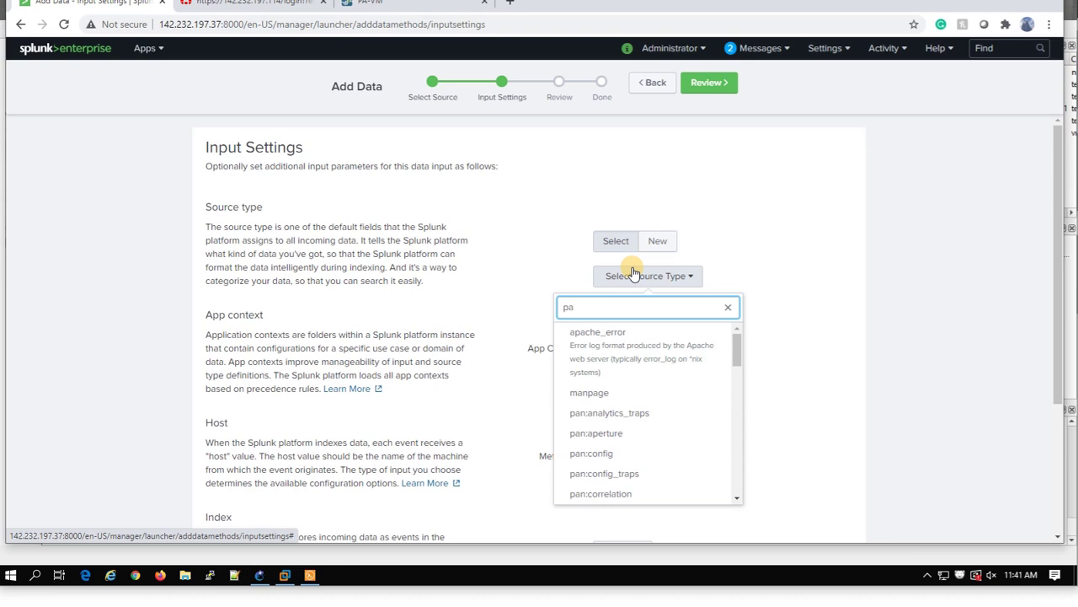
scroll(640, 411, down, 1)
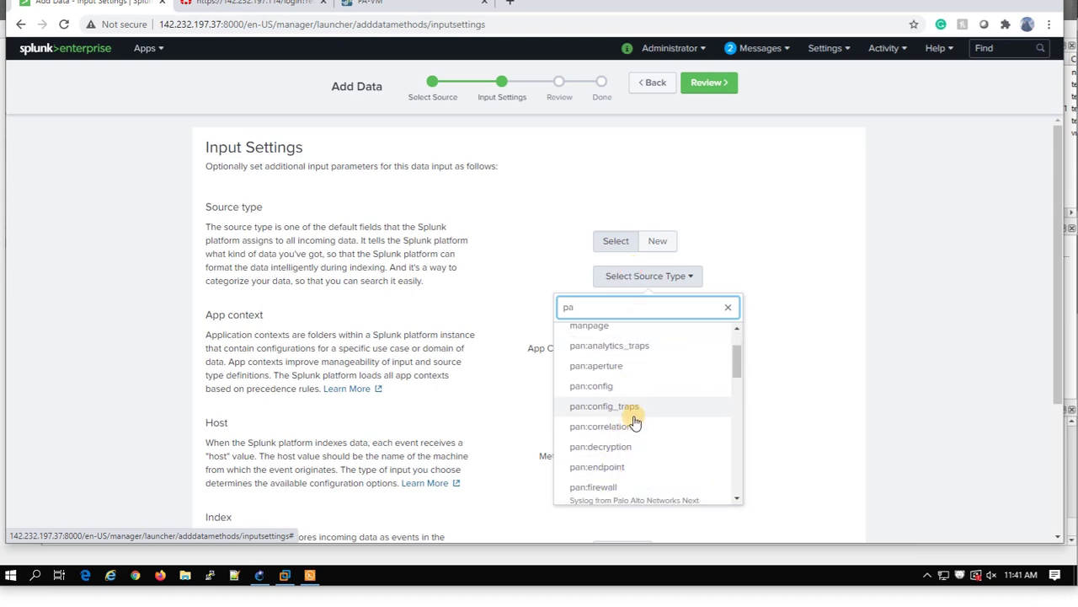
scroll(647, 403, down, 3)
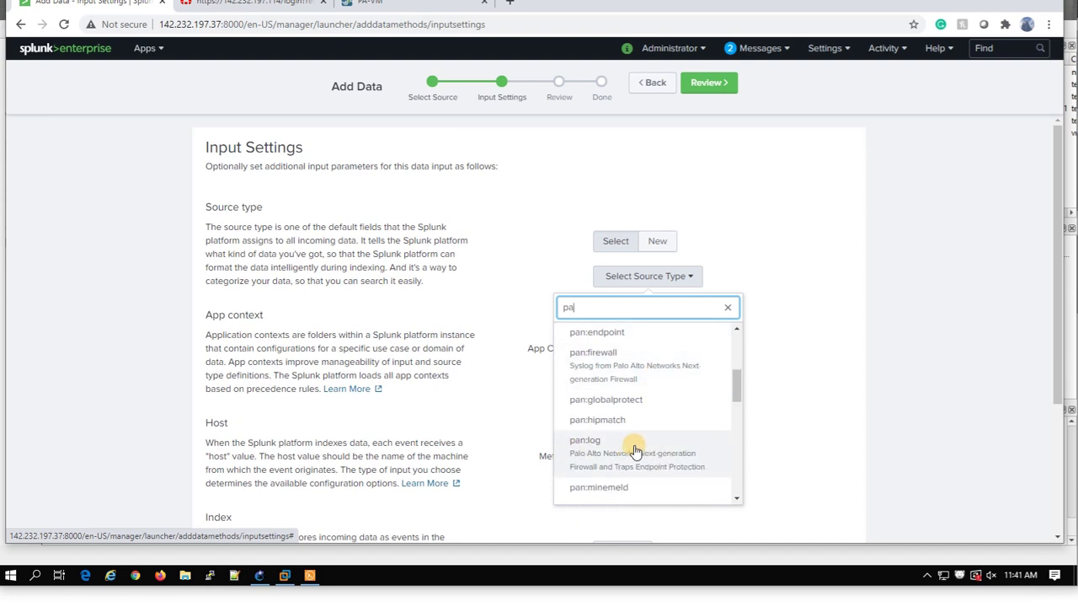
click(654, 452)
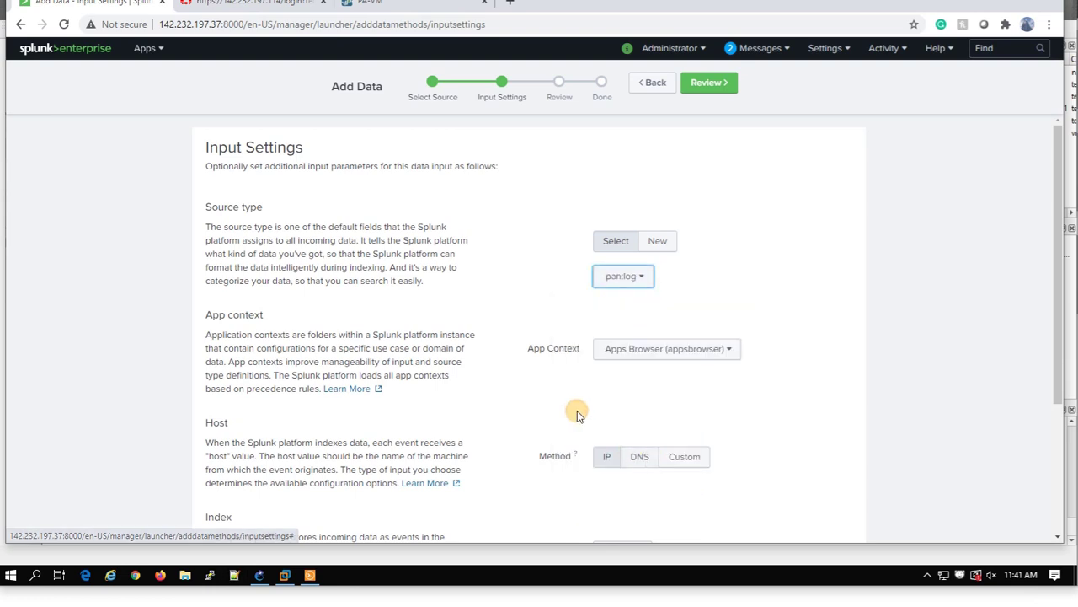
Choose the Palo Alto Networks app context and paloalto index, then review and submit.
click(668, 352)
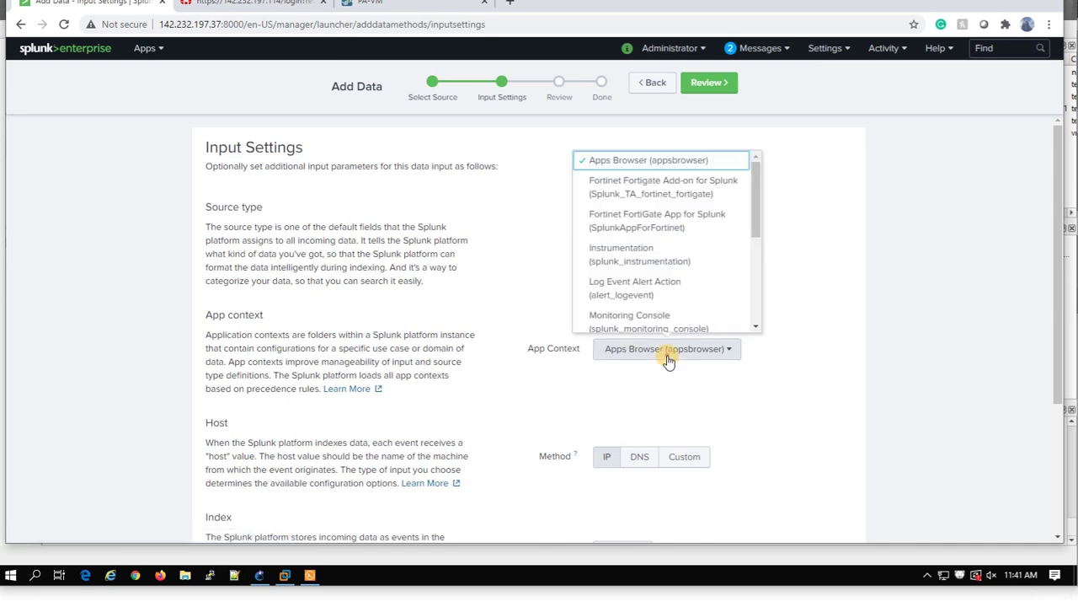
scroll(696, 272, down, 1)
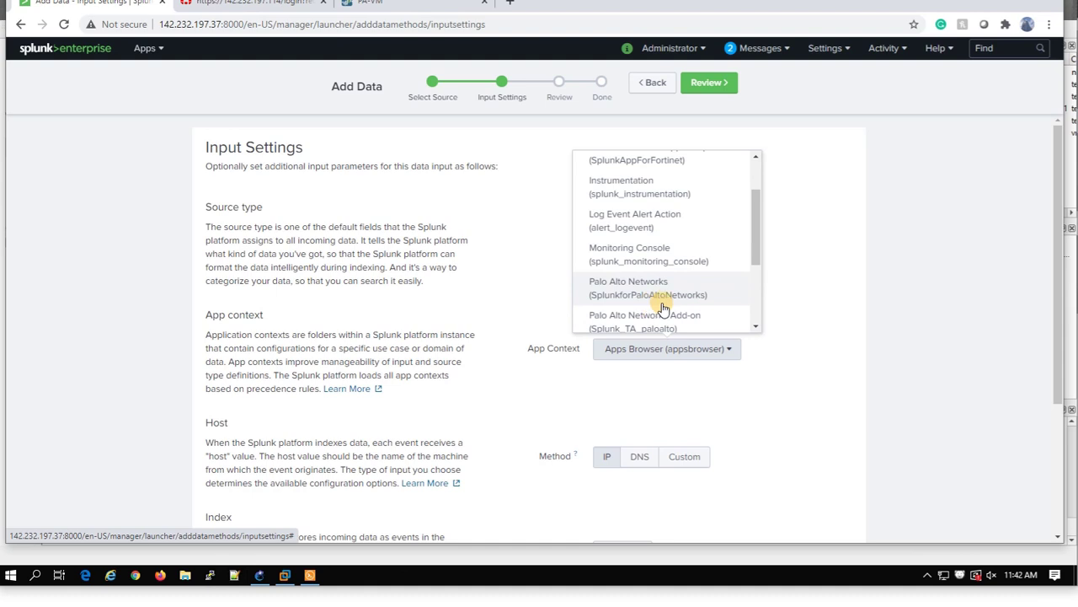
click(681, 295)
scroll(660, 411, down, 2)
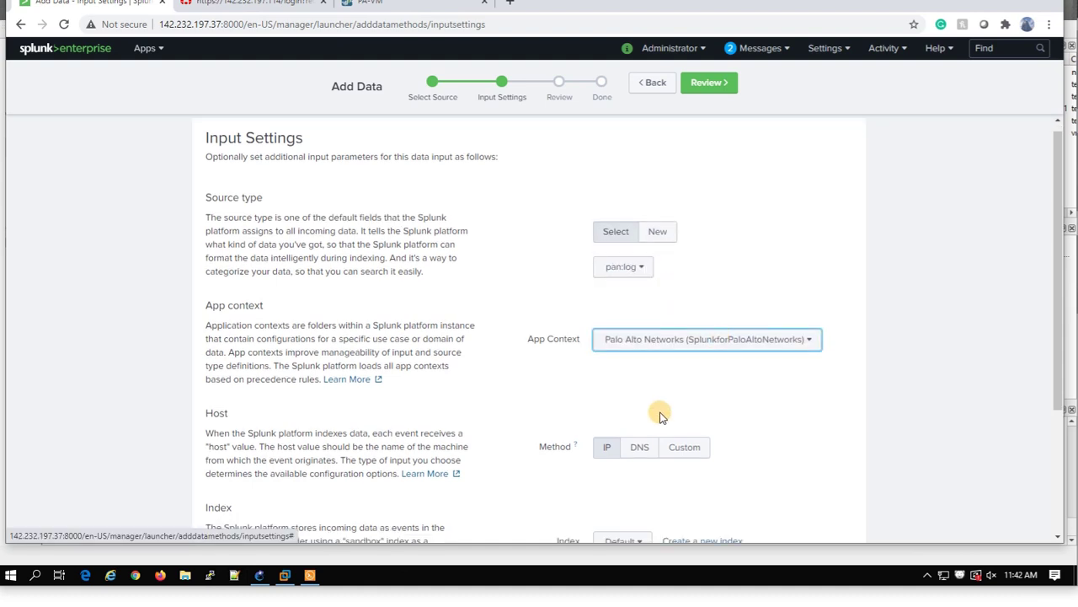
click(618, 354)
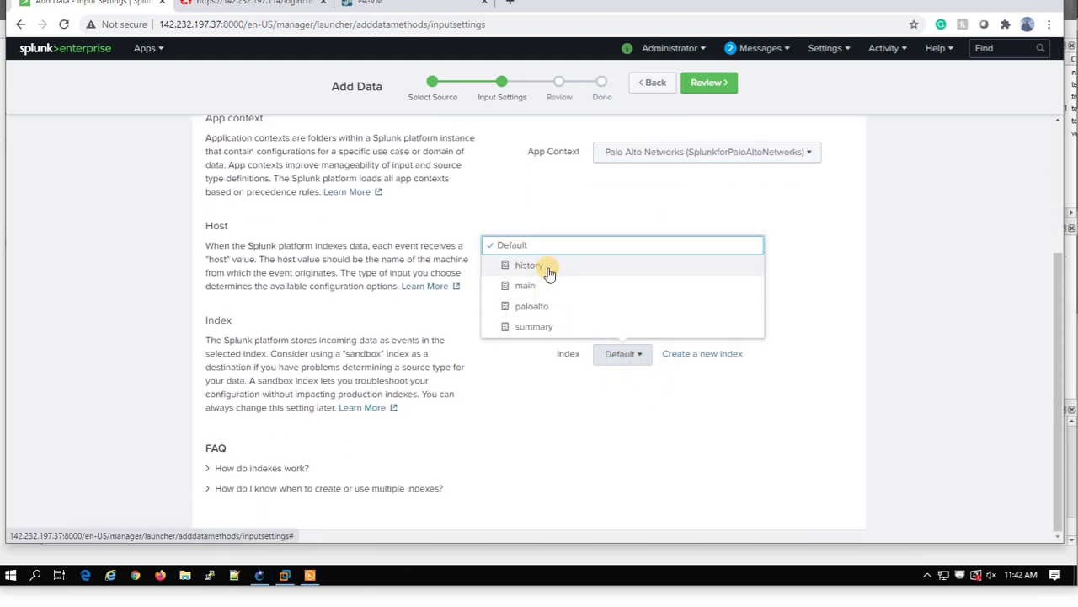
click(560, 307)
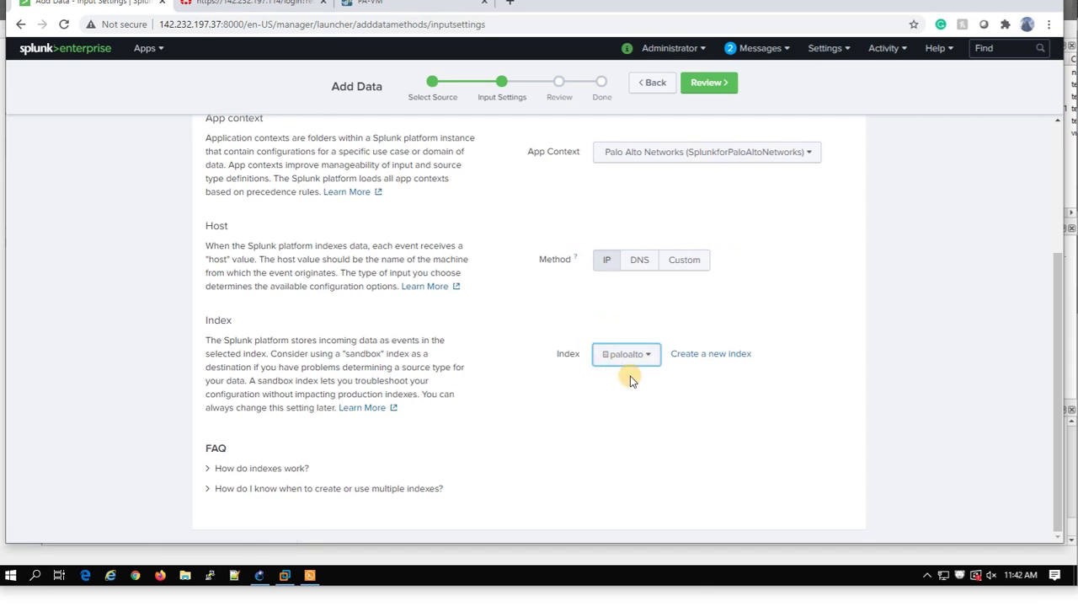
scroll(643, 386, up, 3)
click(709, 81)
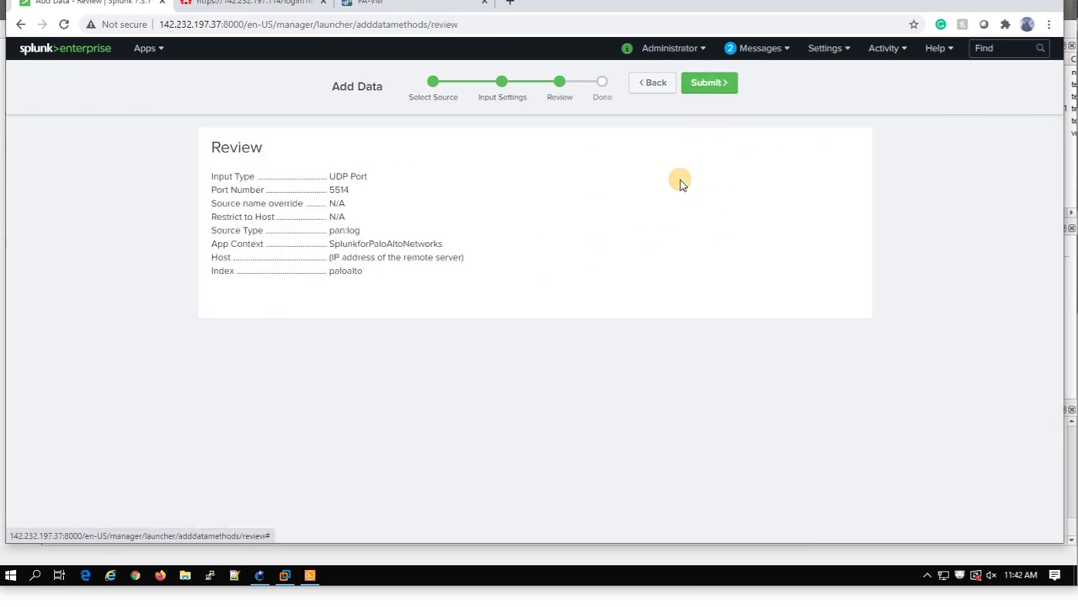
click(705, 82)
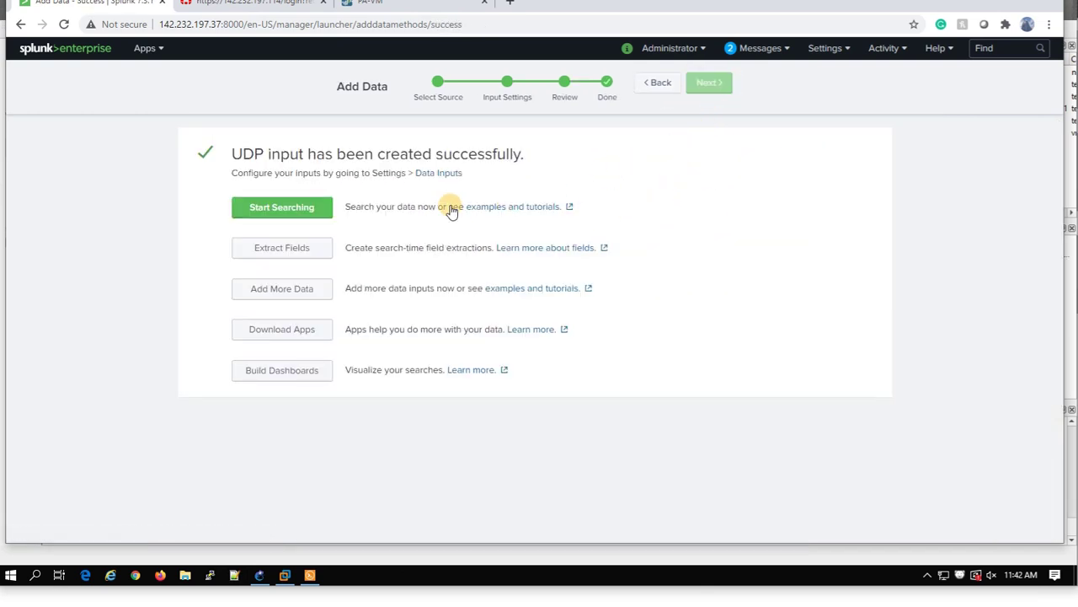
Delete the source and sourcetype terms and rerun the search on index="paloalto" alone.
click(313, 208)
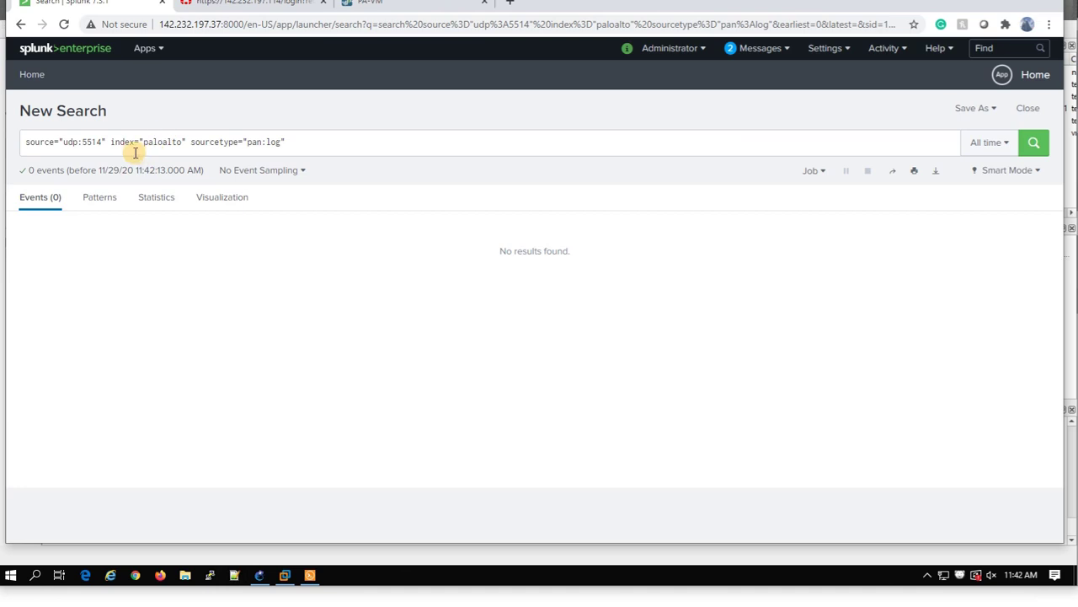
drag(107, 143, 0, 147)
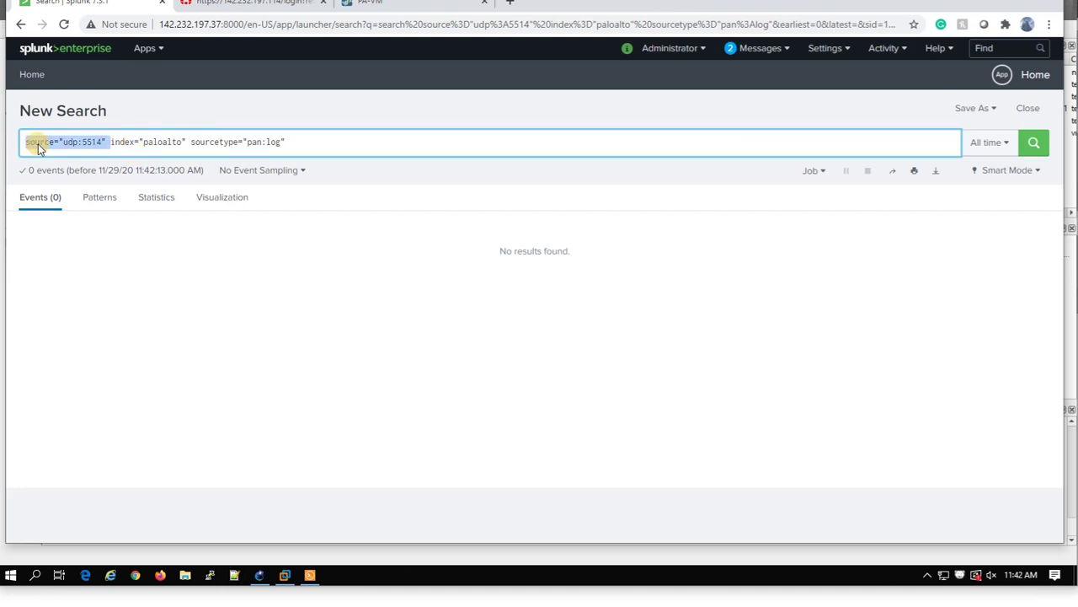
key(BackSpace)
drag(233, 143, 108, 141)
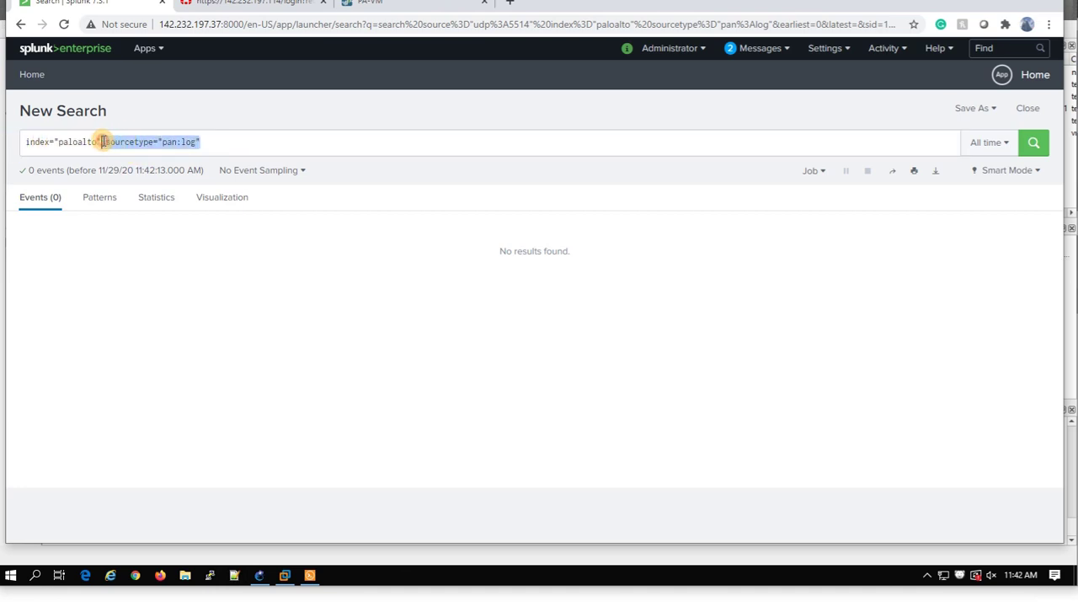
key(BackSpace)
click(1031, 145)
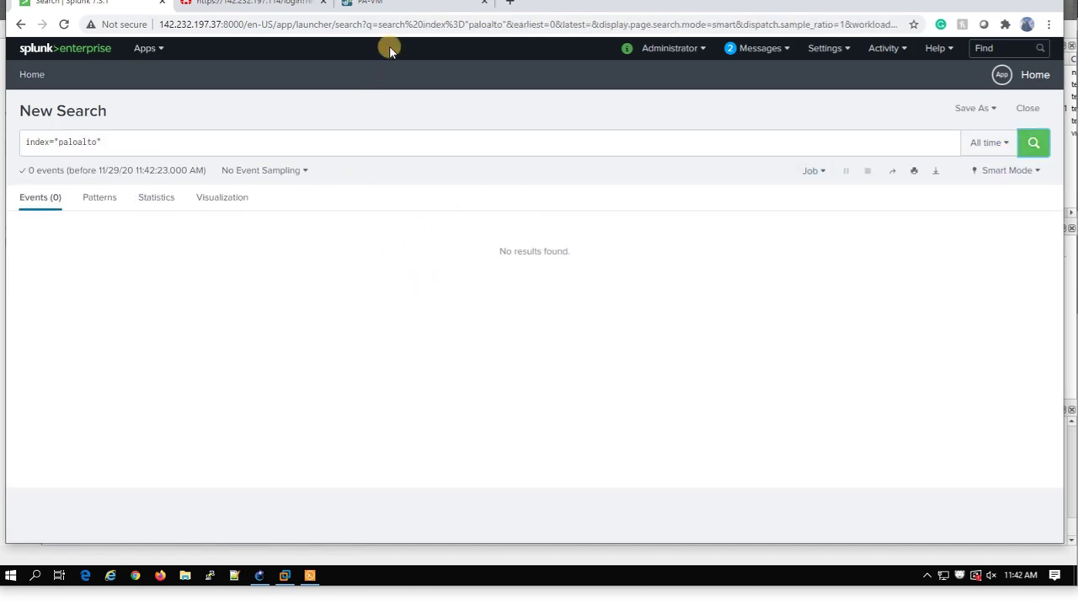
Log out of PAN-OS, sign back in with the admin credentials, and rerun the paloalto search.
click(396, 5)
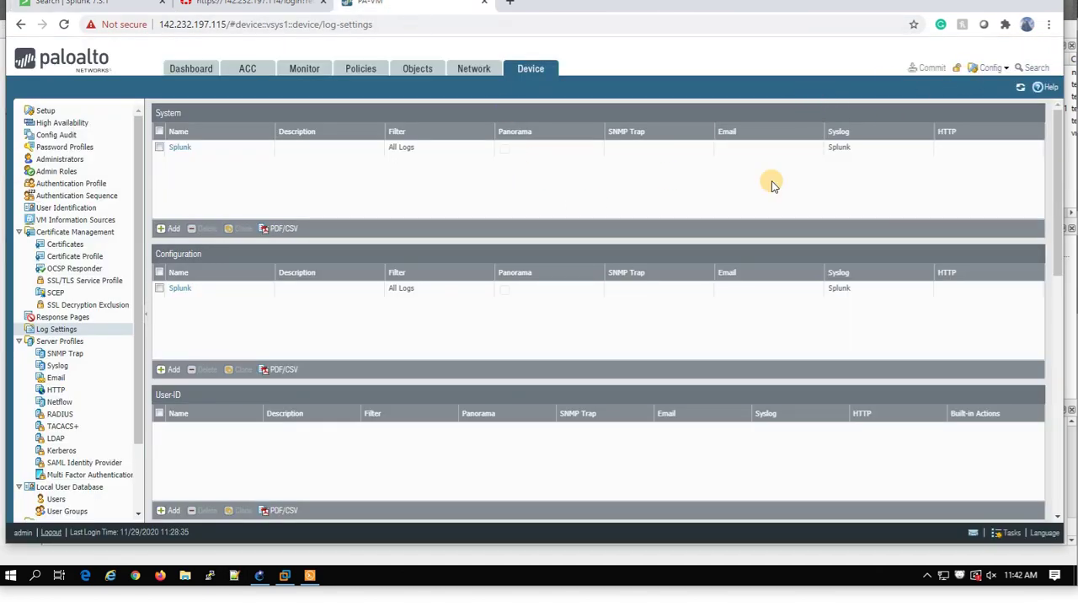
click(51, 532)
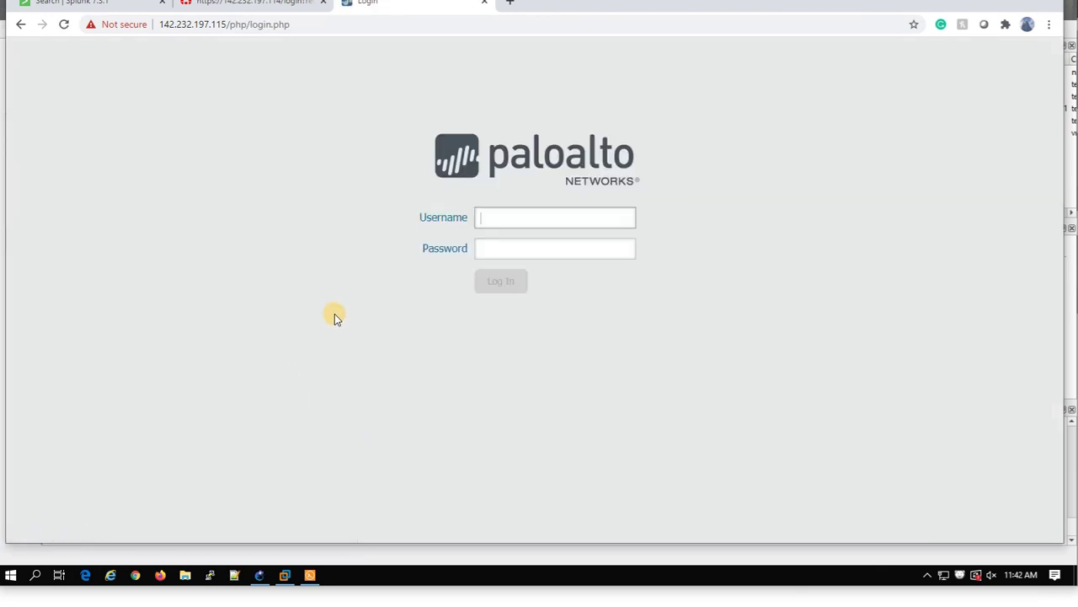
text(admin)
click(513, 244)
text(a)
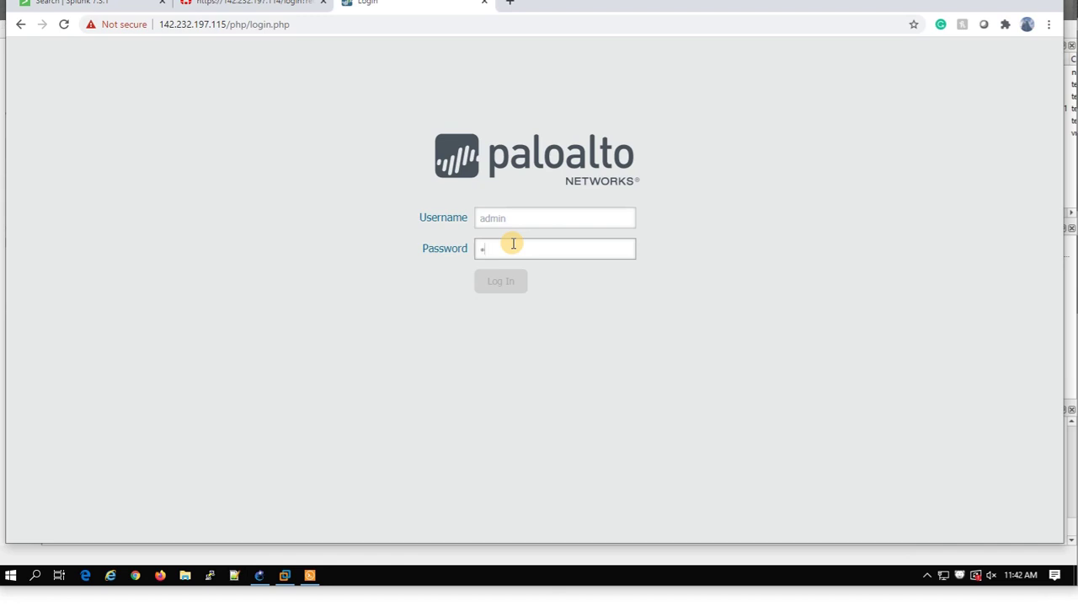
text(dmin)
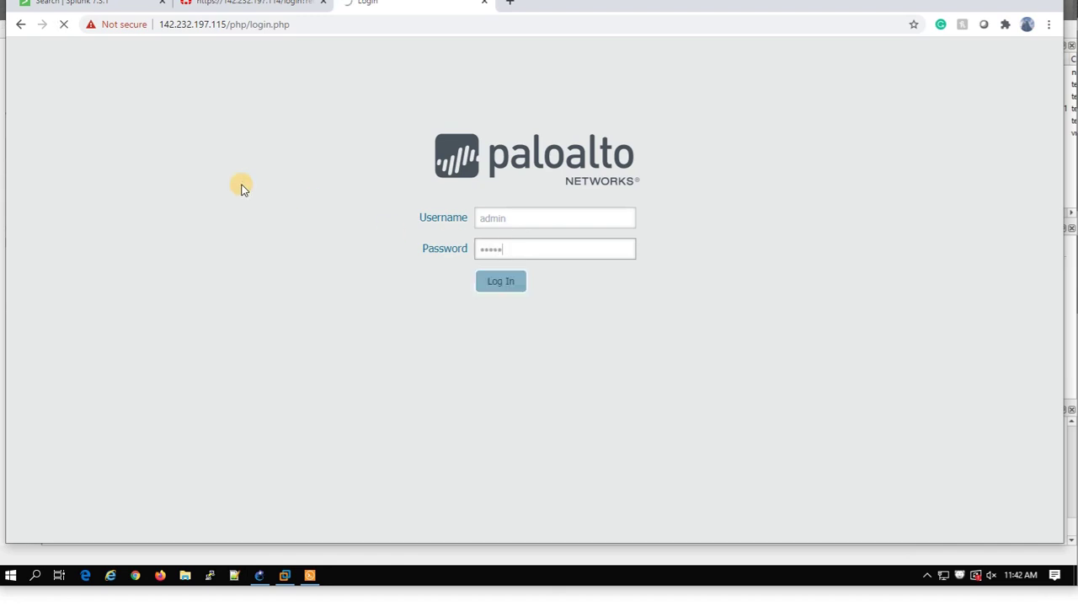
click(652, 127)
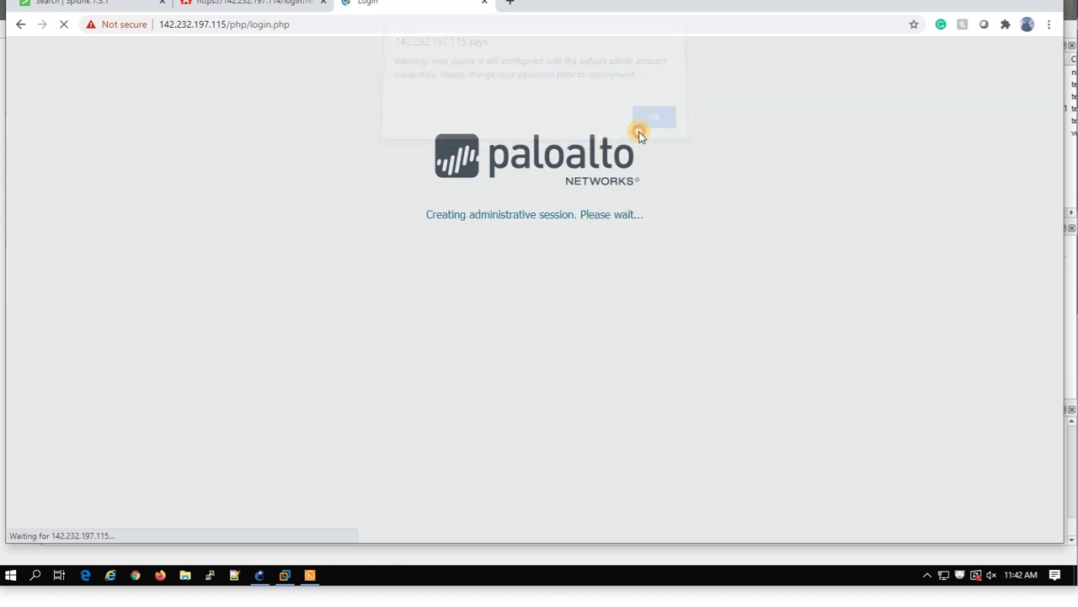
click(113, 5)
click(1050, 150)
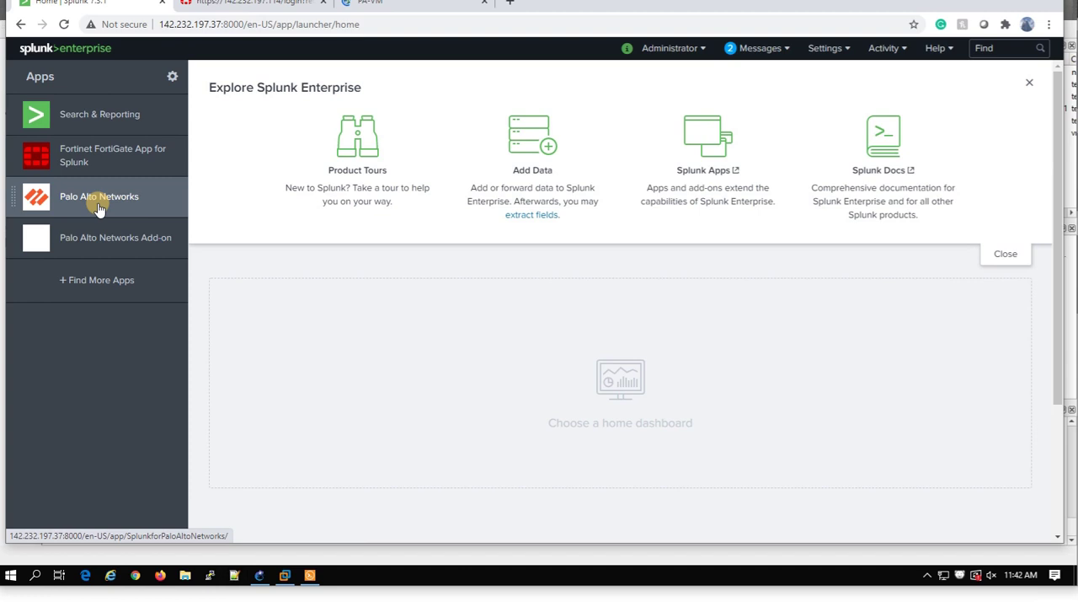
Open the Palo Alto Networks app, skip the tour, and choose Operations > Realtime Event Feed.
click(98, 209)
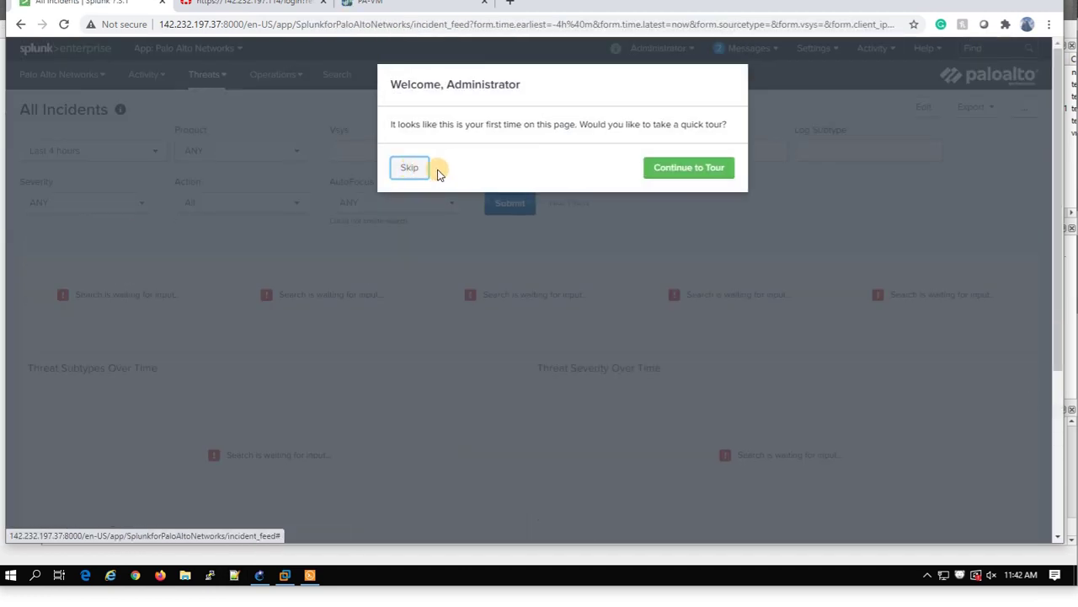
click(420, 173)
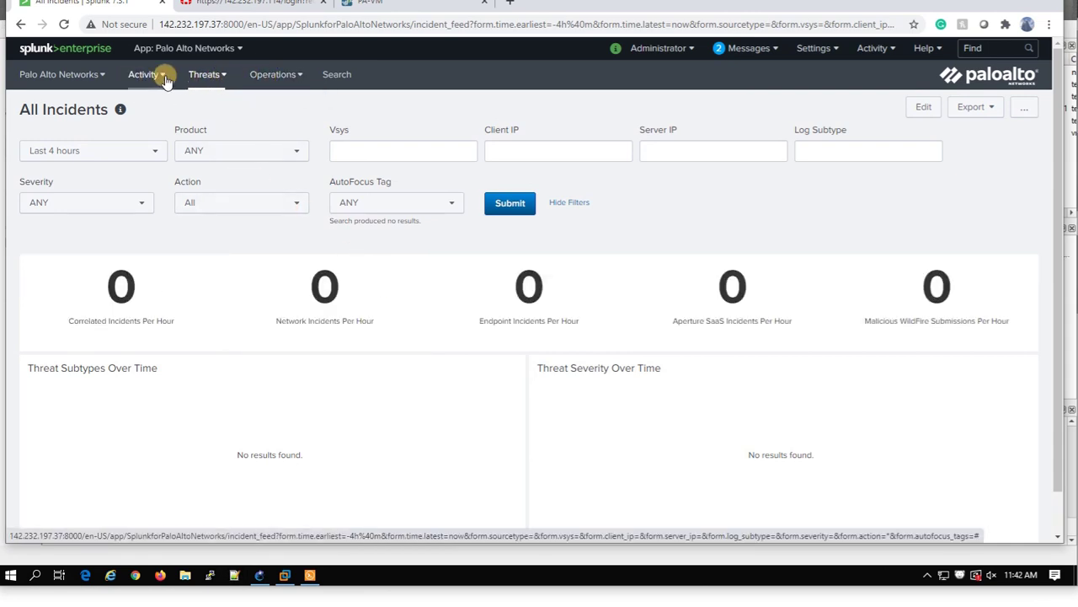
click(205, 74)
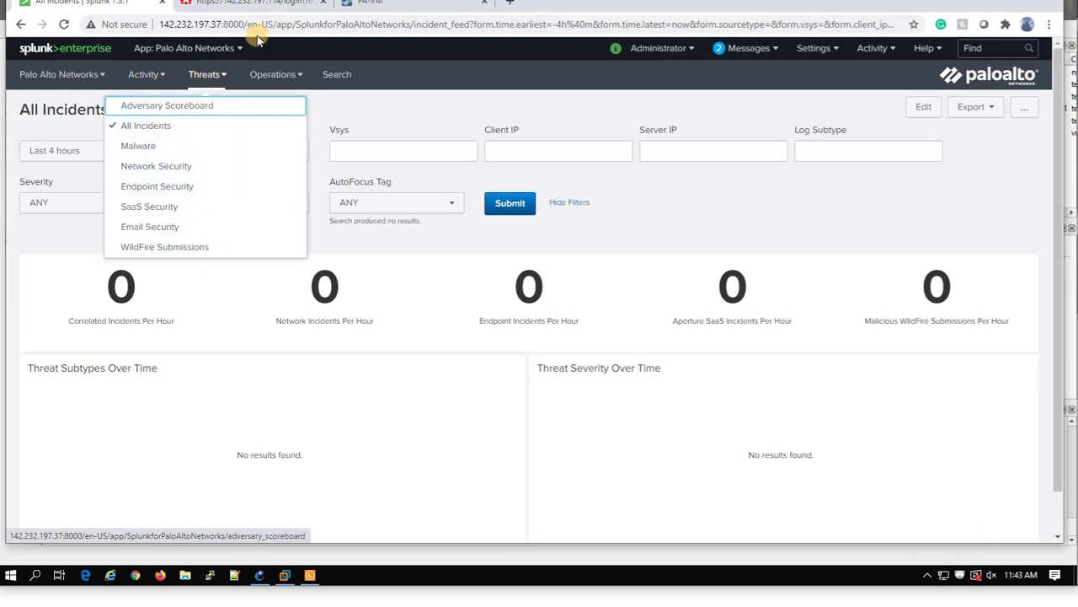
click(369, 5)
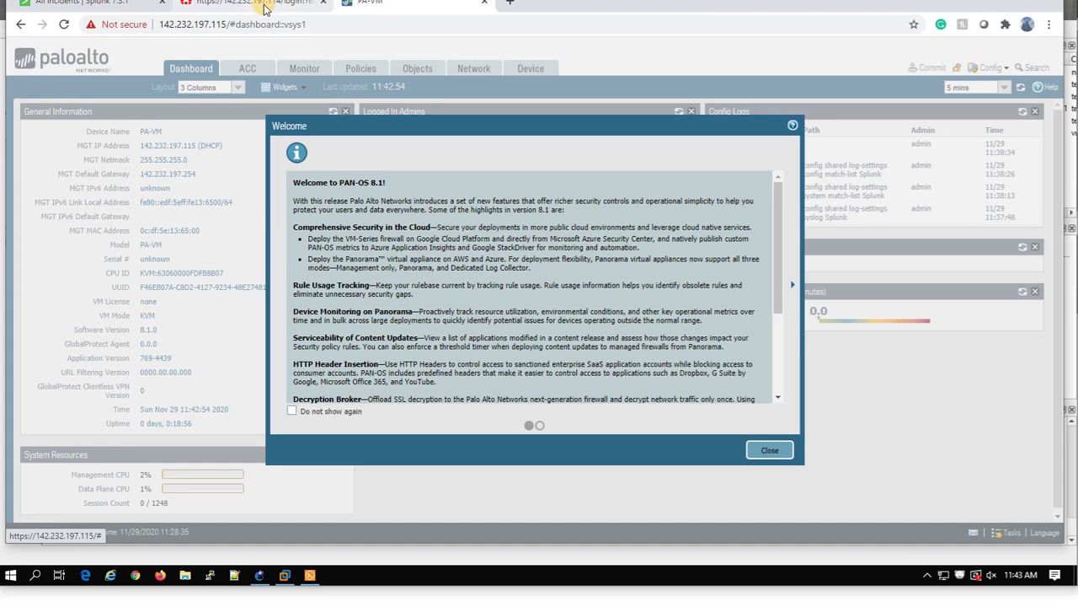
click(107, 5)
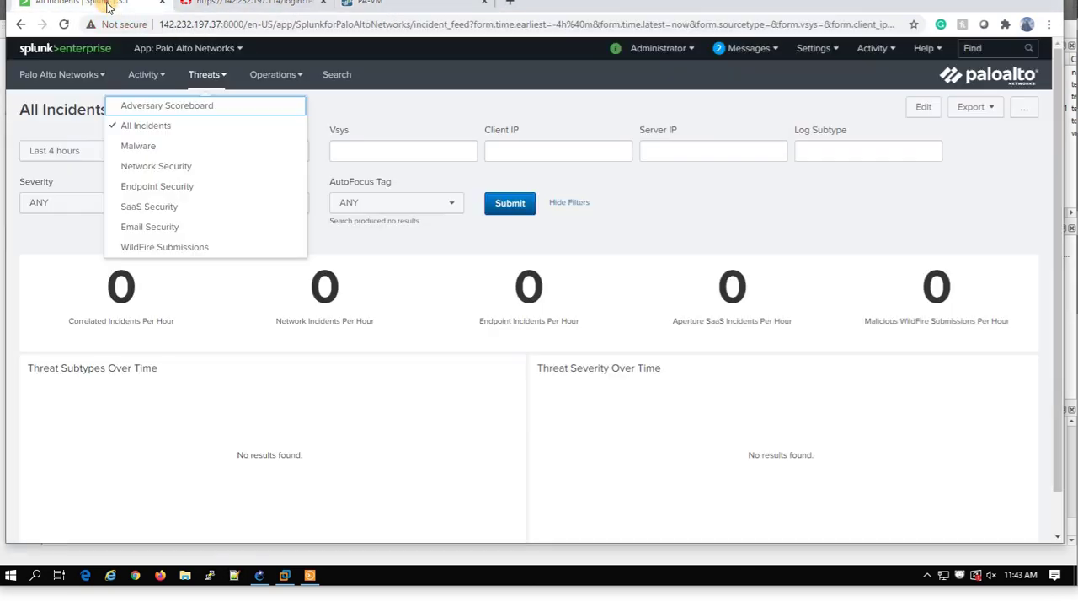
click(266, 78)
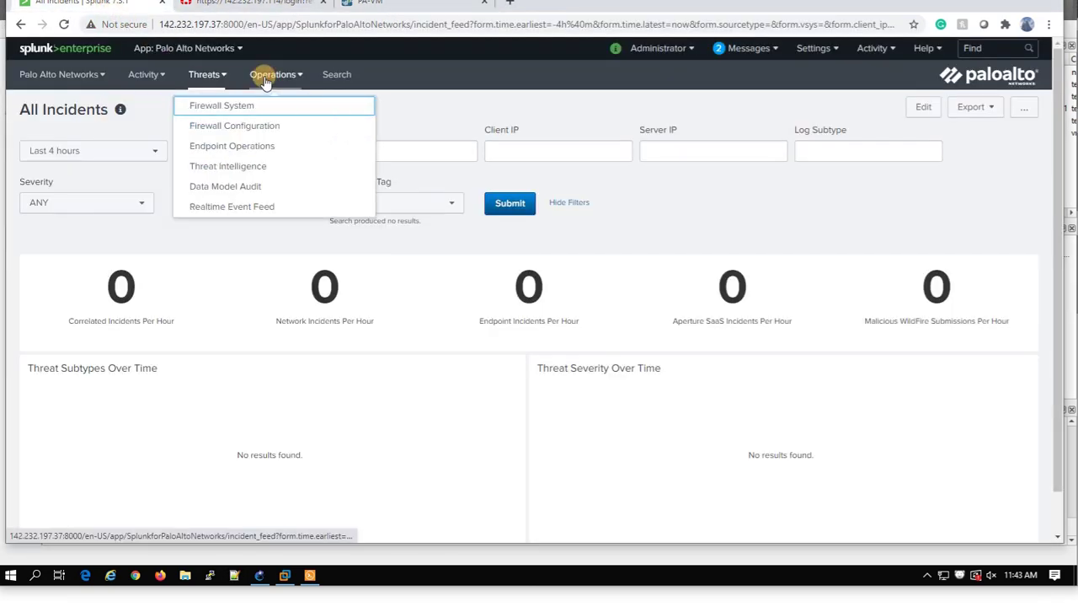
click(221, 215)
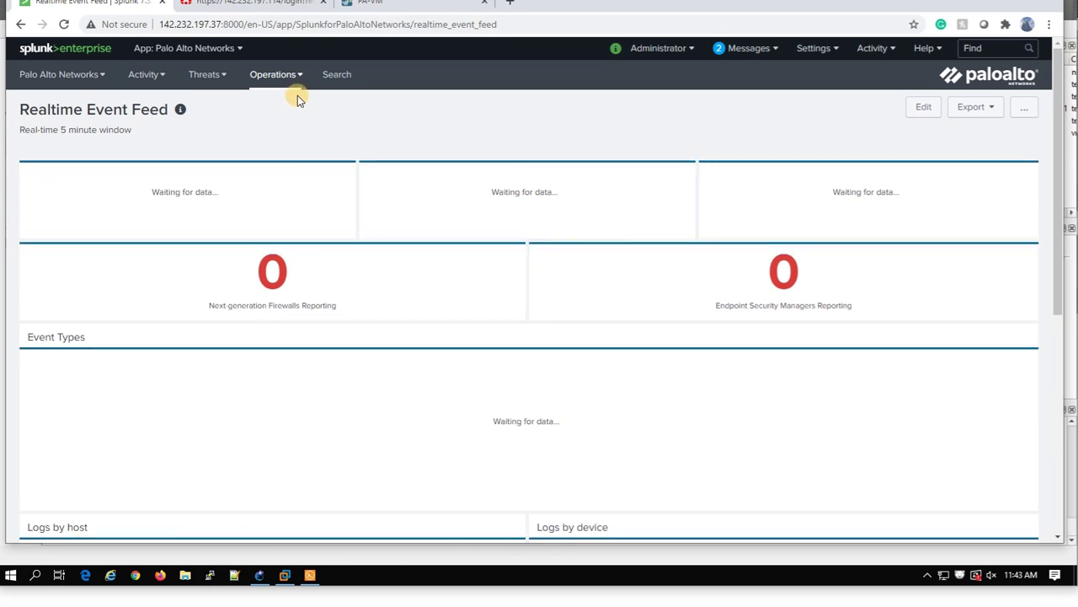
Watch the Realtime Event Feed fill with 15 NGFW logs and auth and general event types.
drag(114, 109, 73, 109)
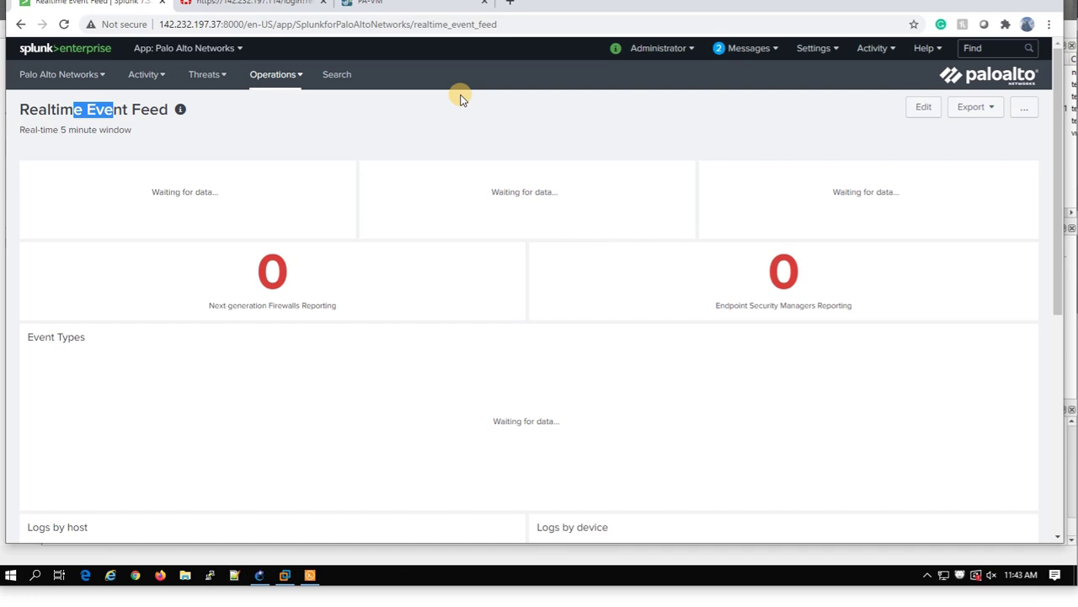
scroll(459, 174, down, 5)
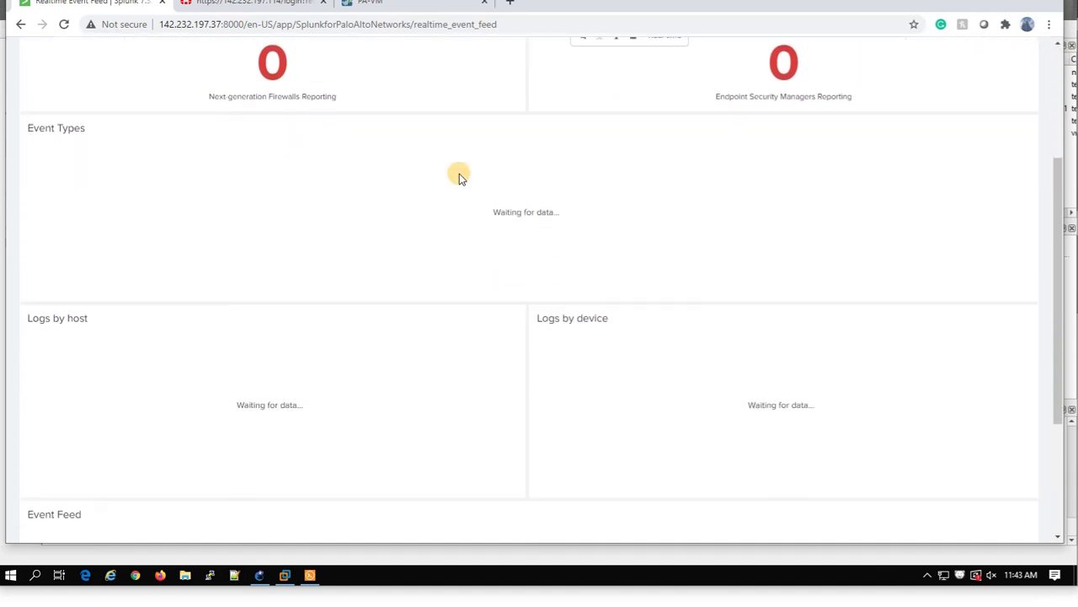
scroll(459, 174, up, 5)
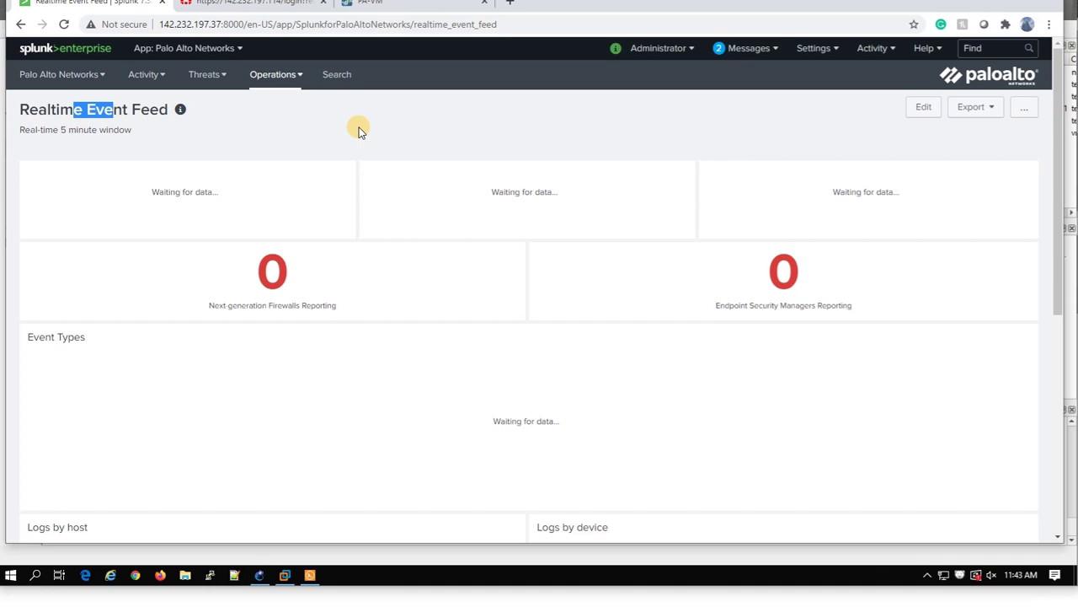
click(506, 109)
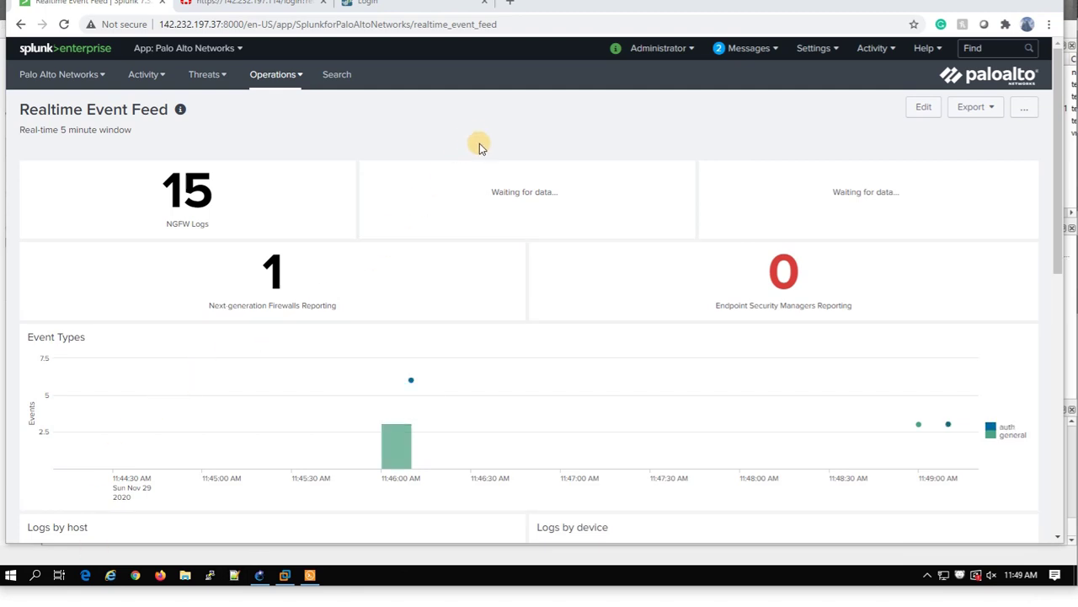
Open the UDP 5514 input, keep its index as 'default' under More settings, and save.
click(813, 48)
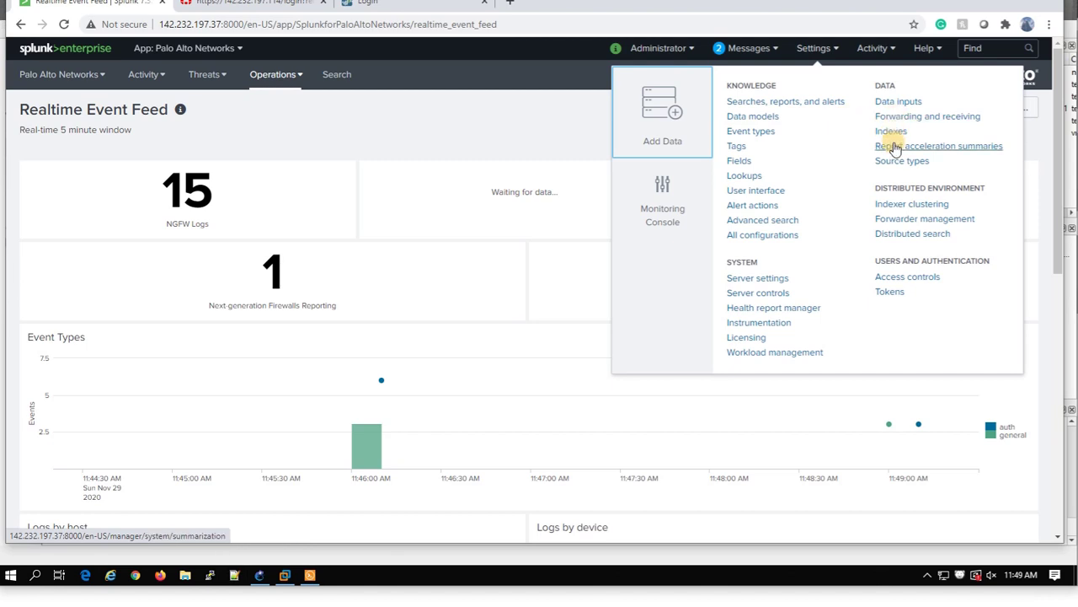
click(887, 101)
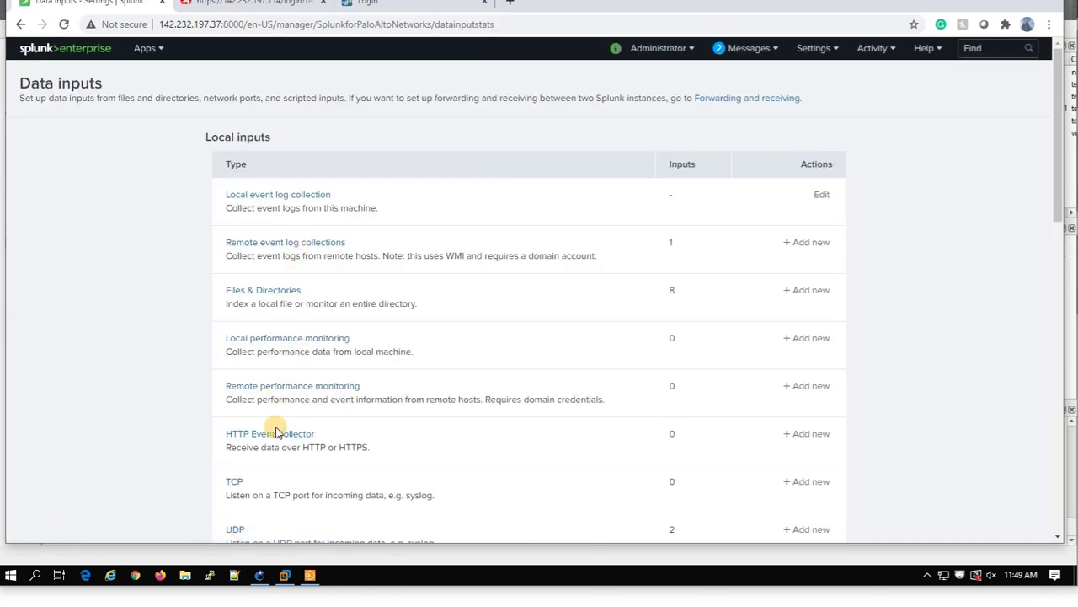
scroll(277, 433, down, 3)
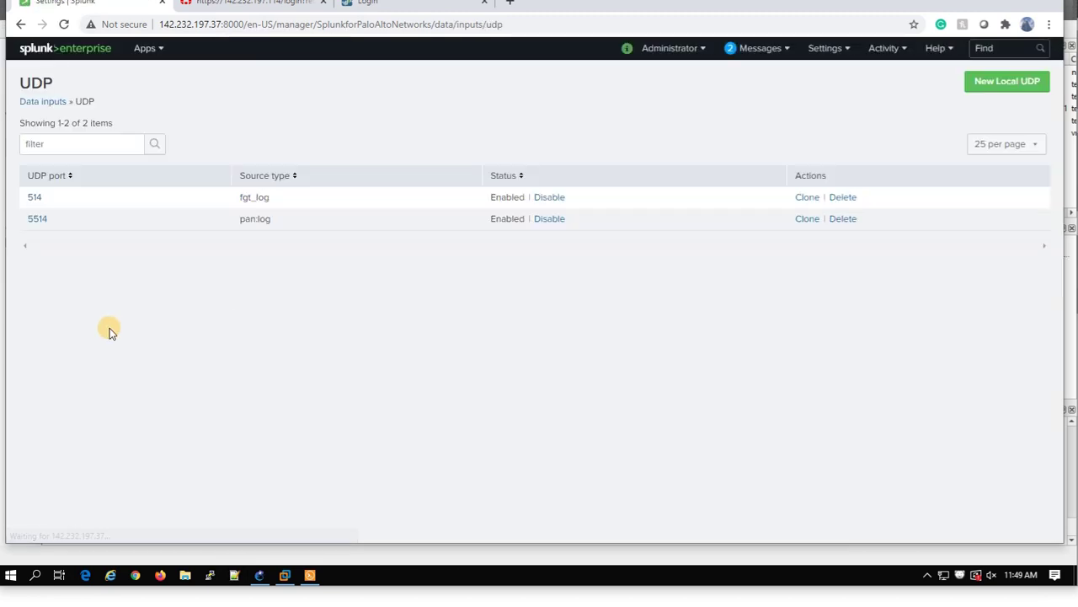
click(41, 221)
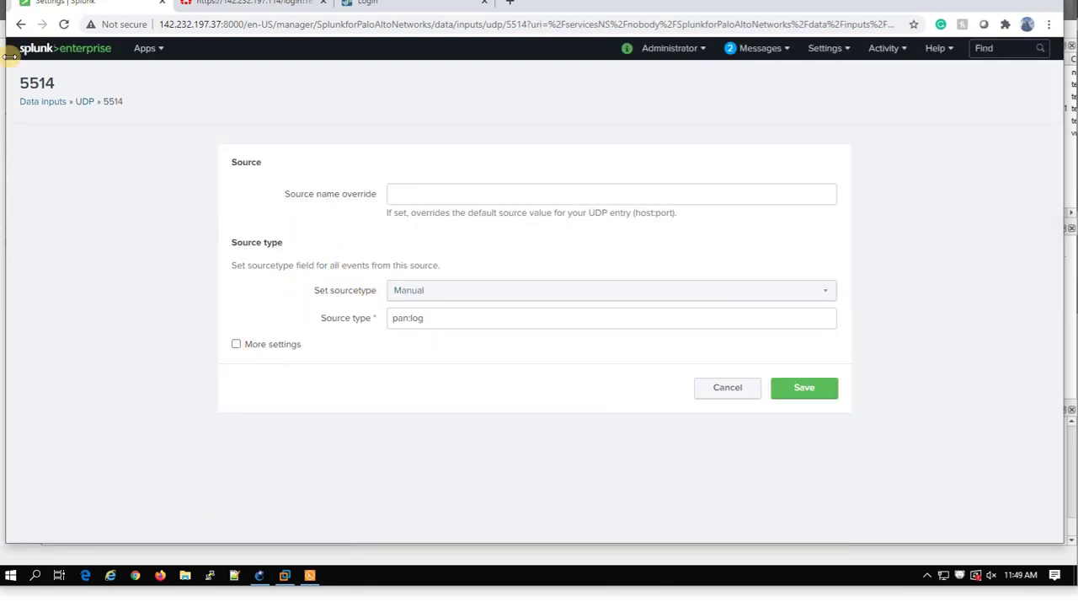
double_click(36, 84)
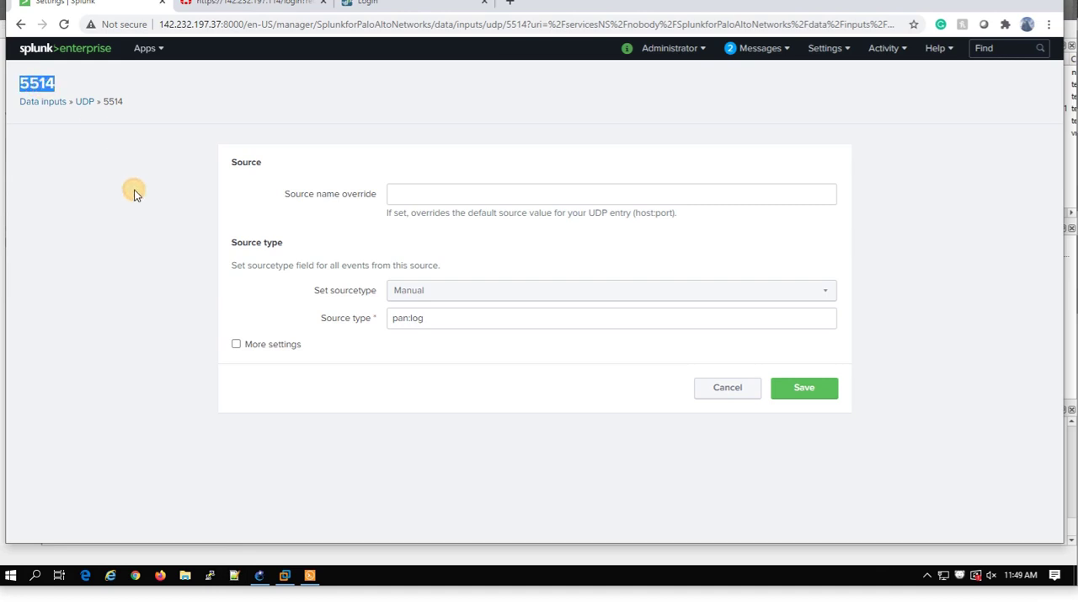
click(239, 352)
click(238, 348)
scroll(414, 366, down, 2)
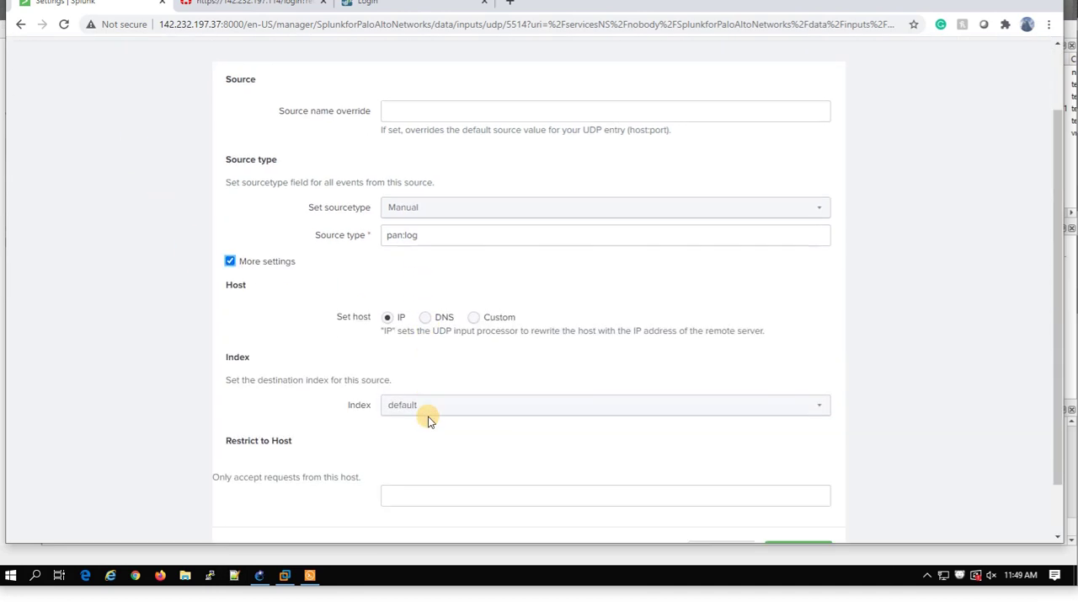
click(414, 349)
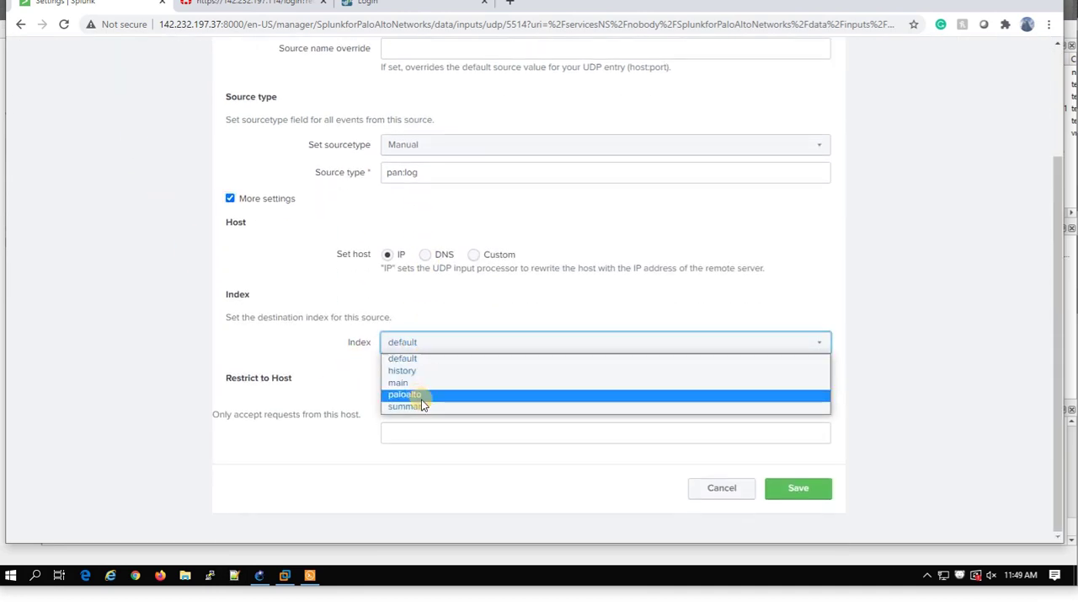
click(415, 361)
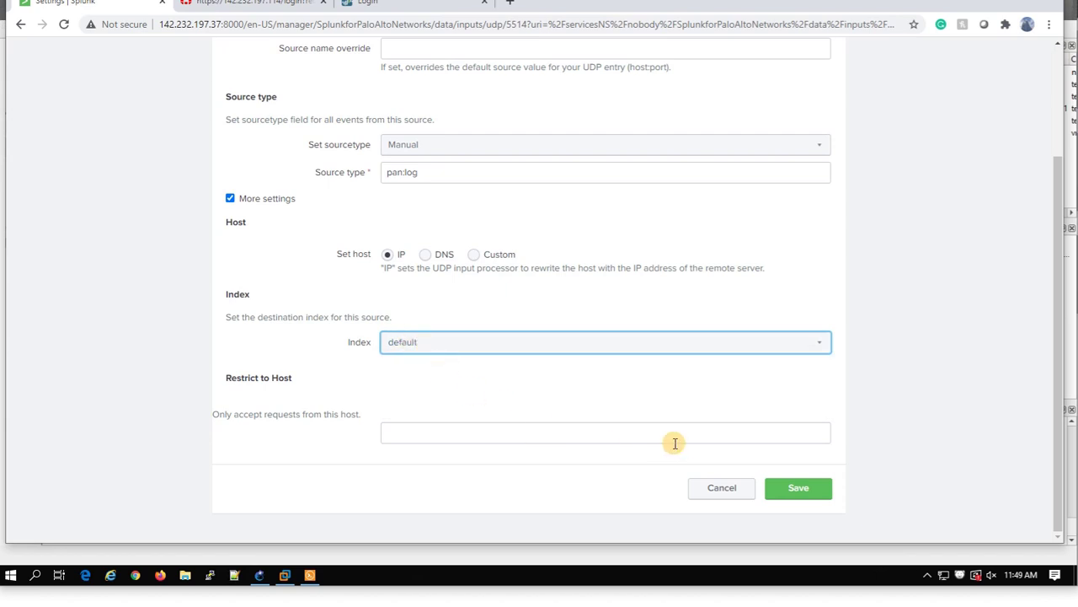
click(782, 487)
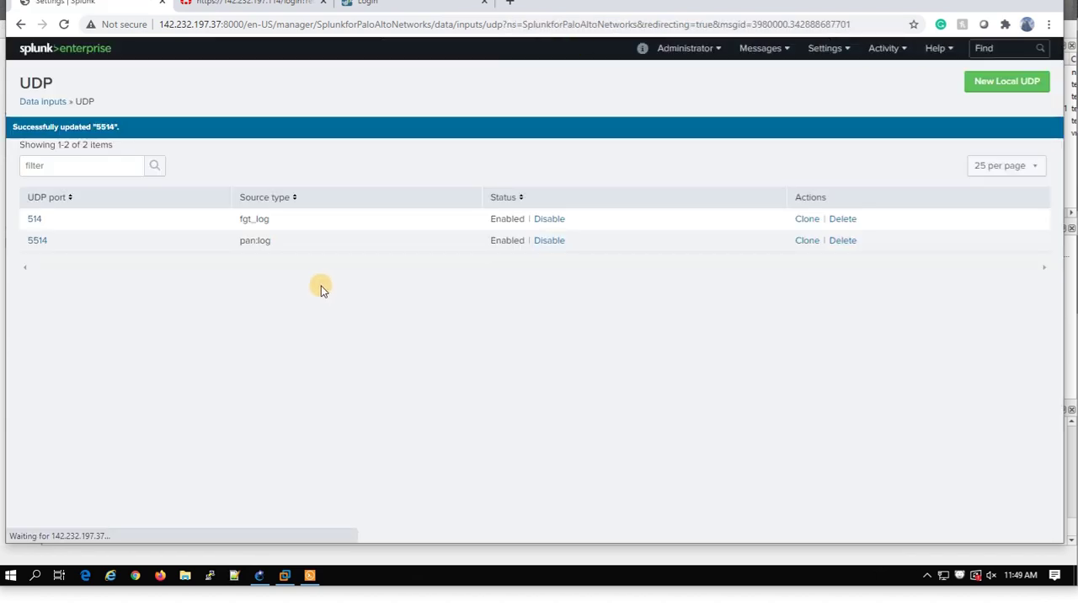
Open the Palo Alto Networks app's Realtime Event Feed from Splunk home, then switch to the firewall login tab.
click(52, 56)
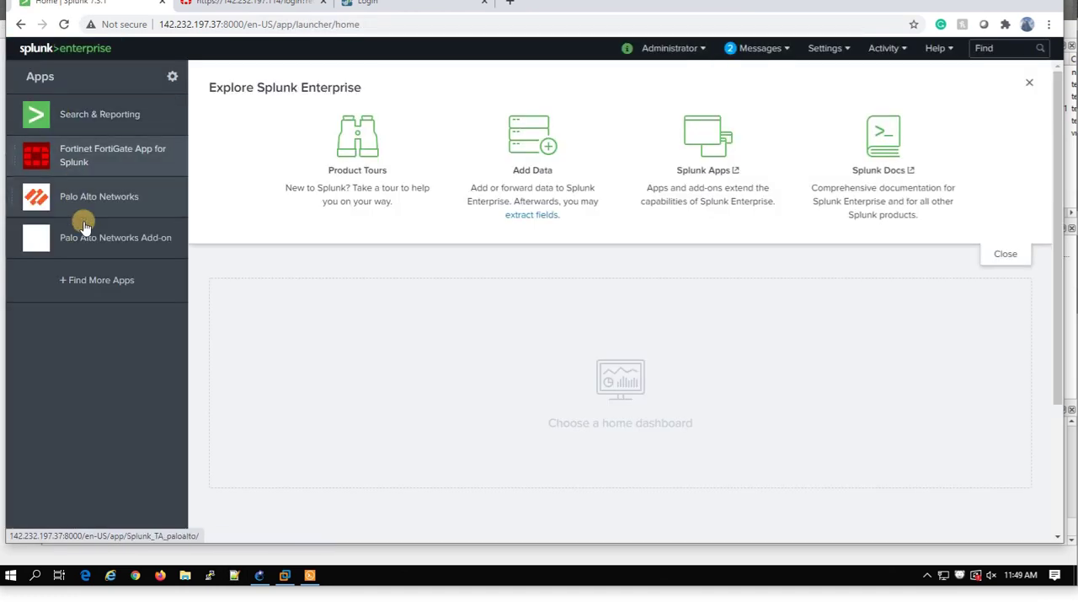
click(76, 189)
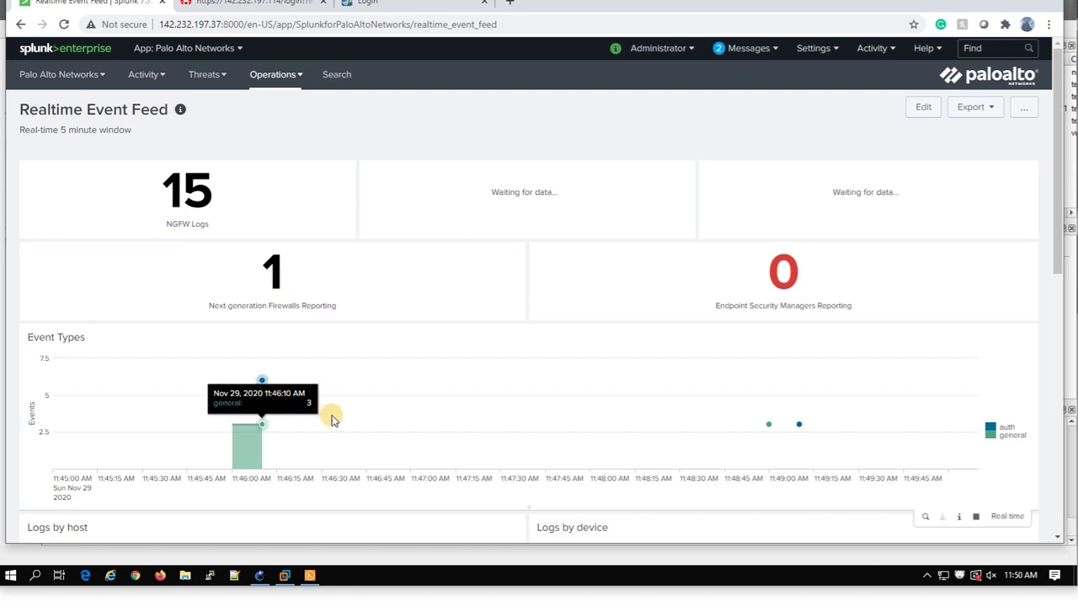
click(385, 12)
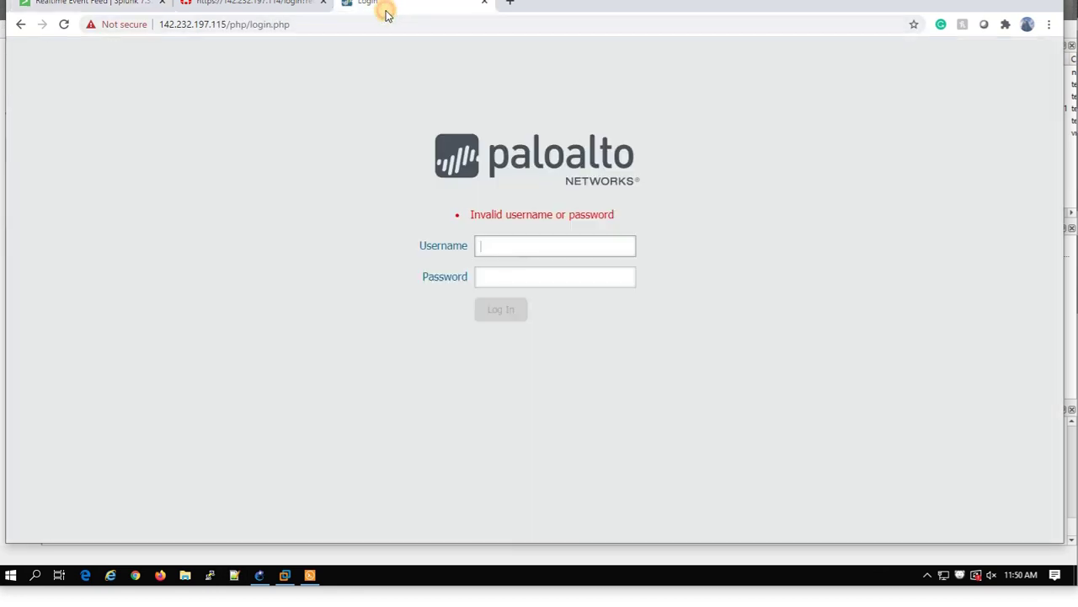
Attempt two PAN-OS logins, the second with username admin, to generate firewall events.
click(470, 281)
text(•••)
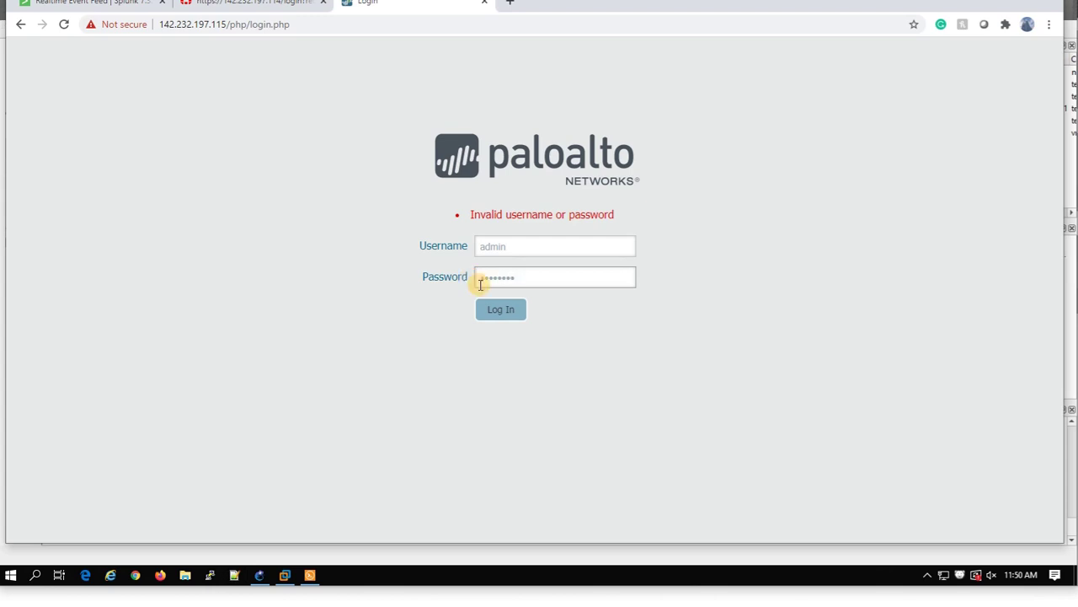
click(493, 309)
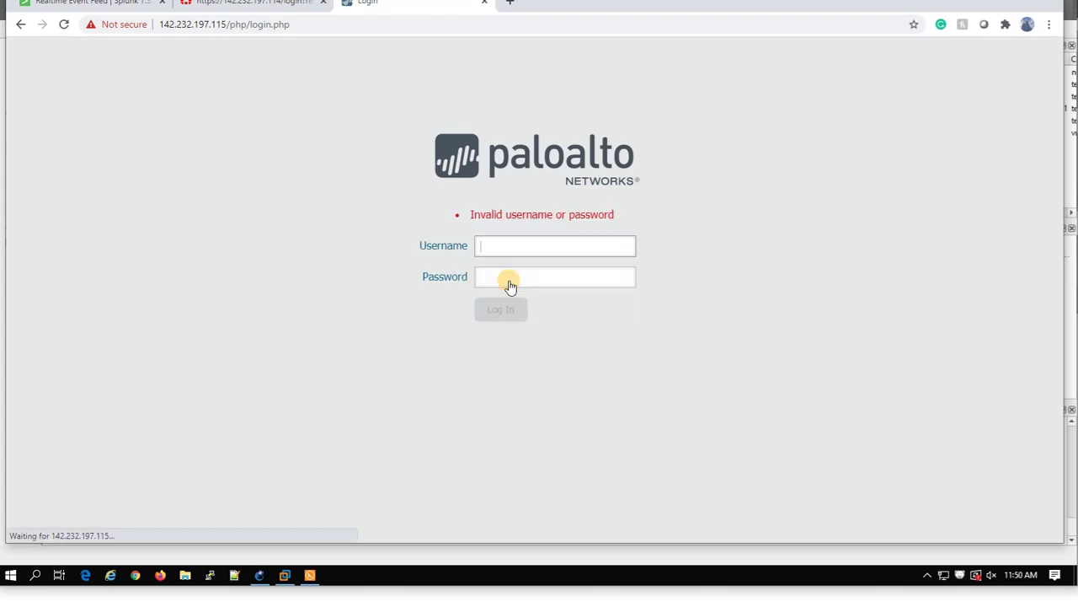
click(511, 247)
text(admin)
key(Tab)
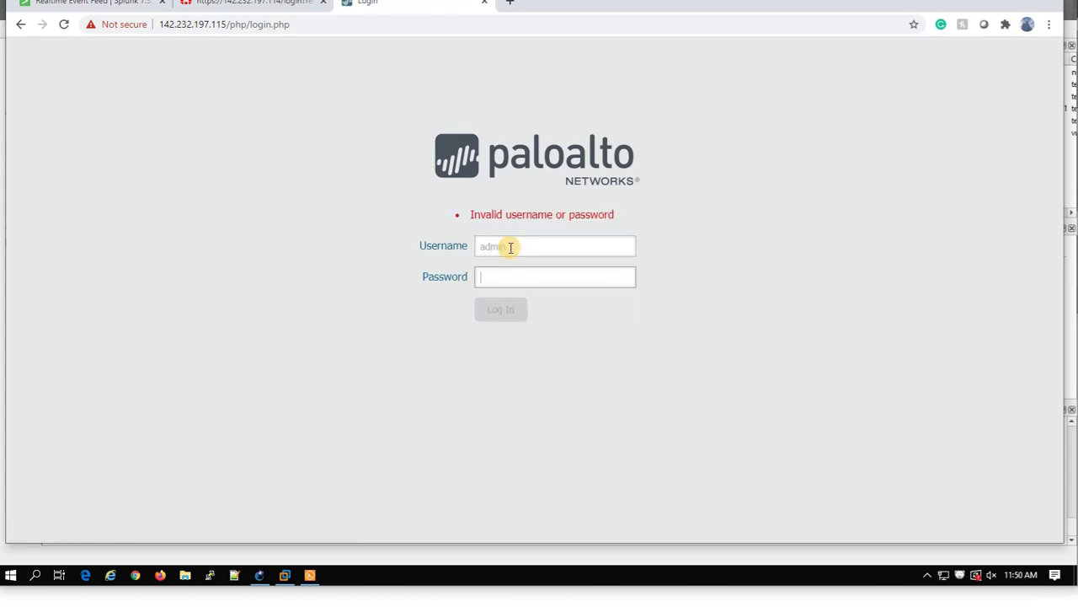
text(••••••••)
click(505, 307)
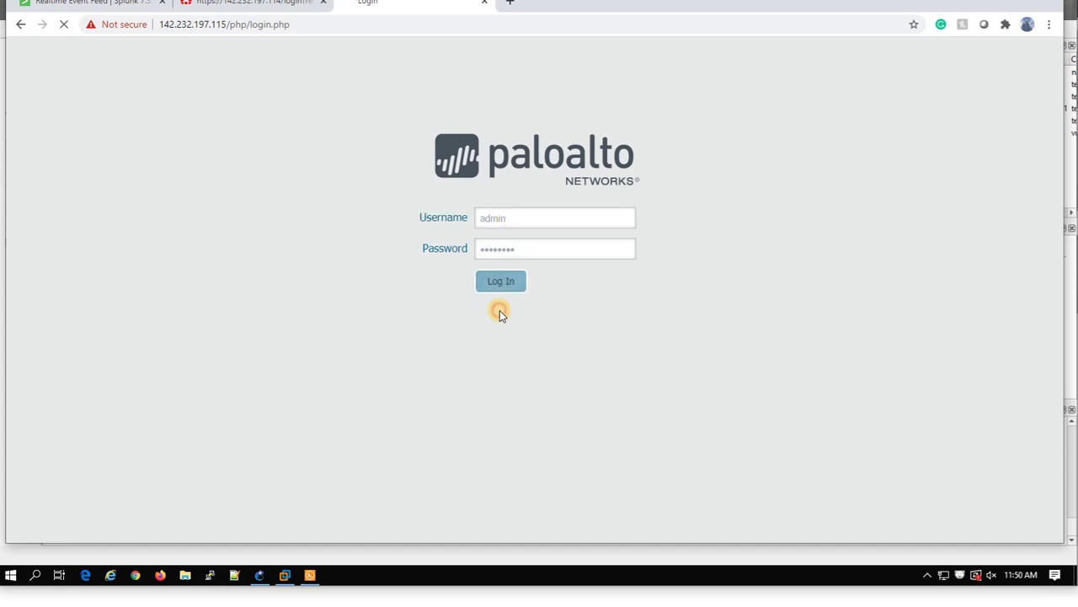
click(109, 10)
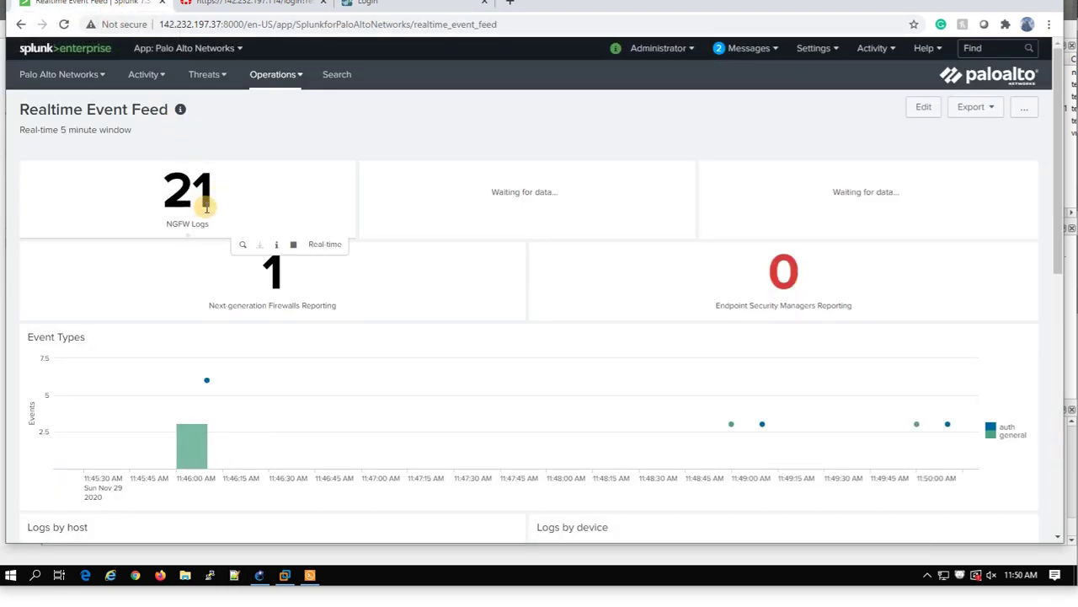
scroll(260, 342, down, 3)
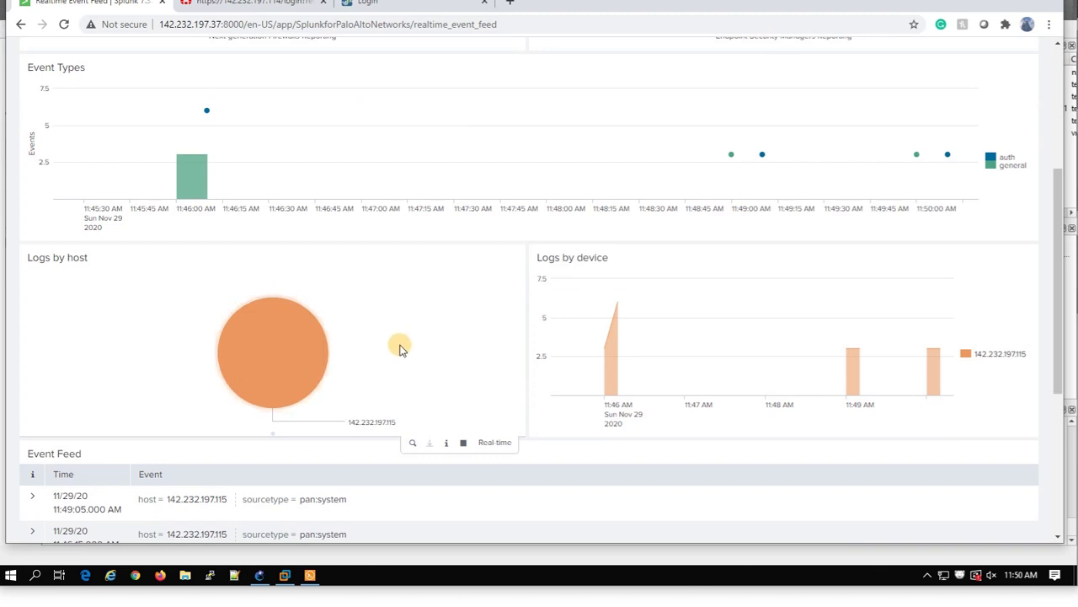
scroll(400, 346, down, 2)
scroll(215, 344, down, 2)
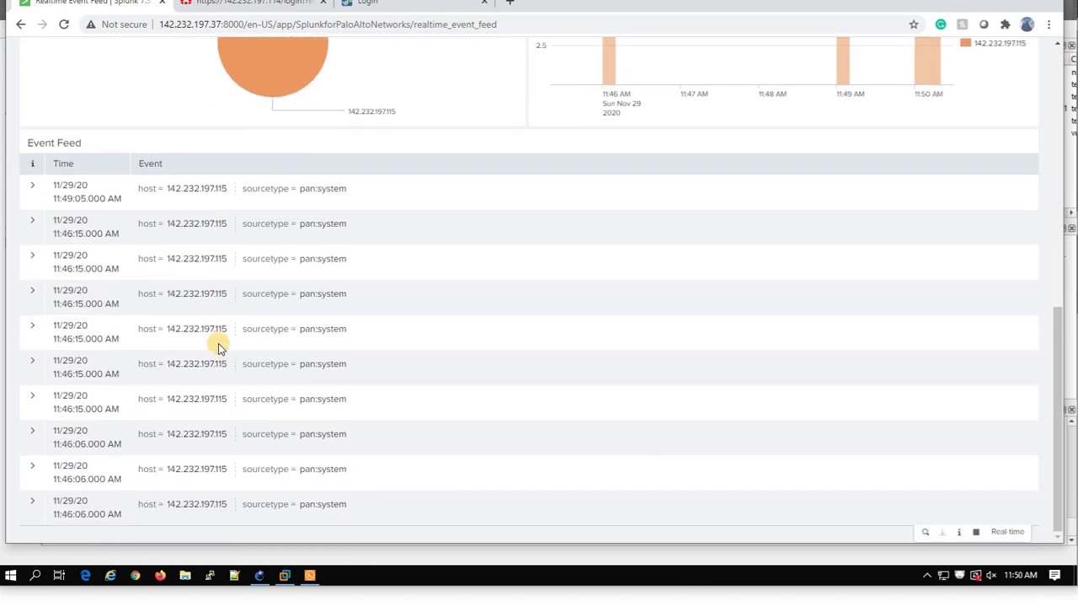
scroll(61, 346, up, 2)
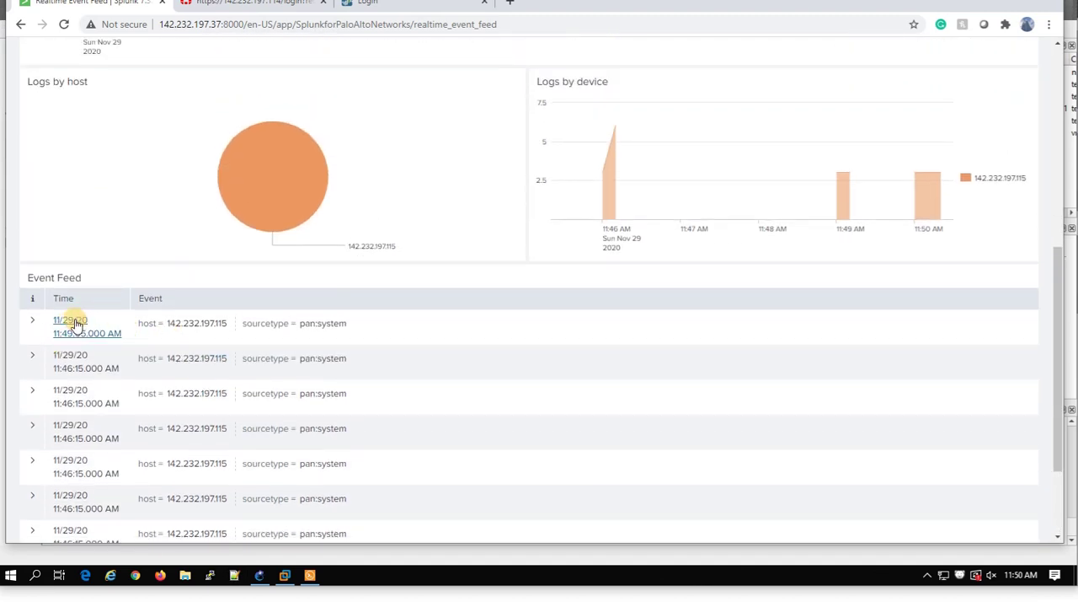
click(76, 321)
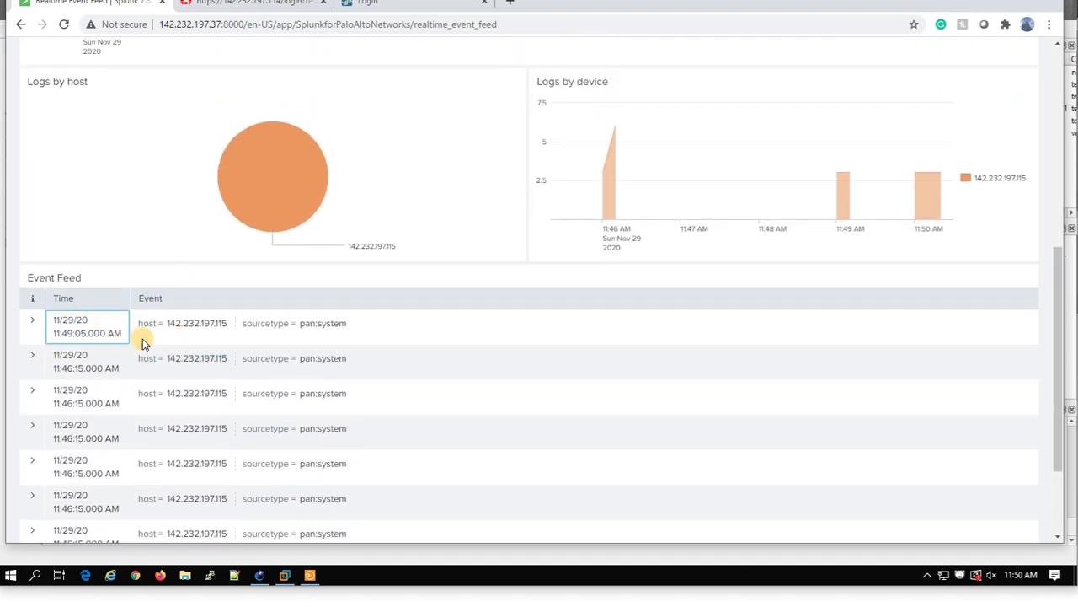
click(33, 320)
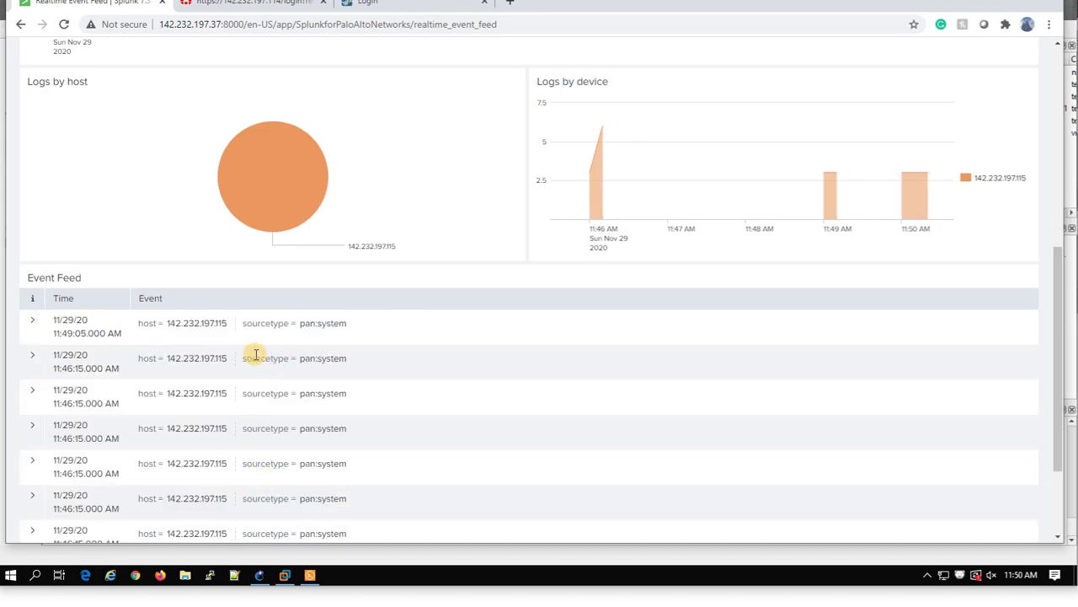
click(82, 326)
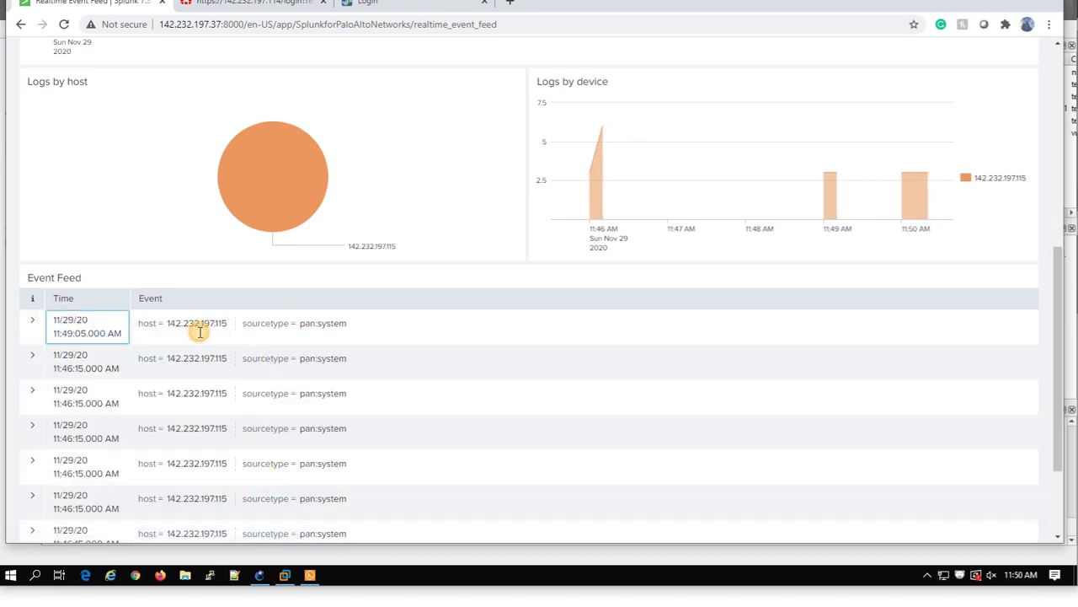
click(320, 329)
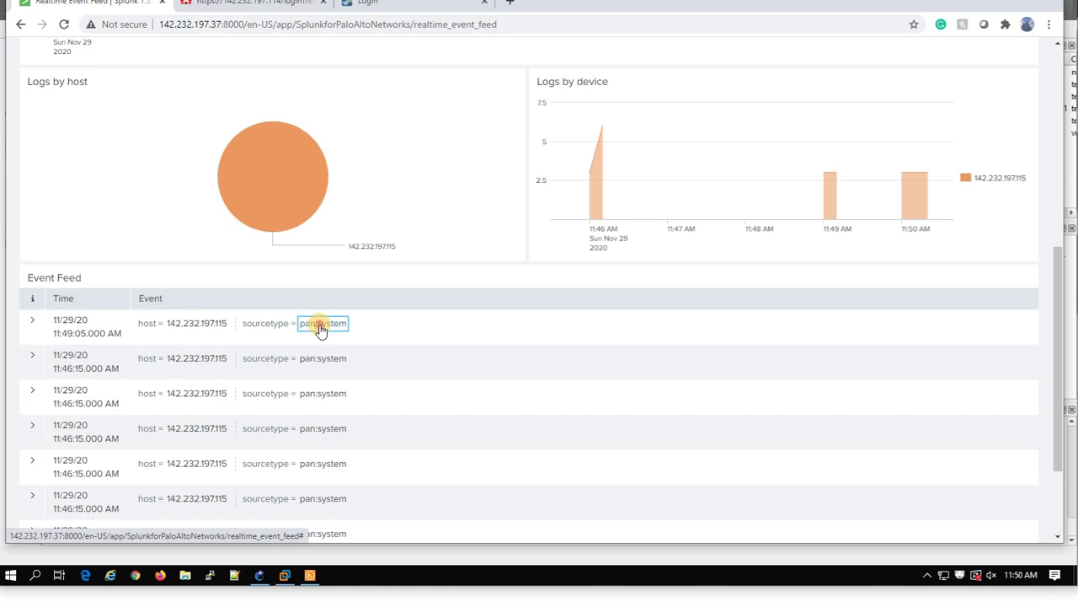
scroll(421, 328, up, 5)
scroll(691, 312, down, 4)
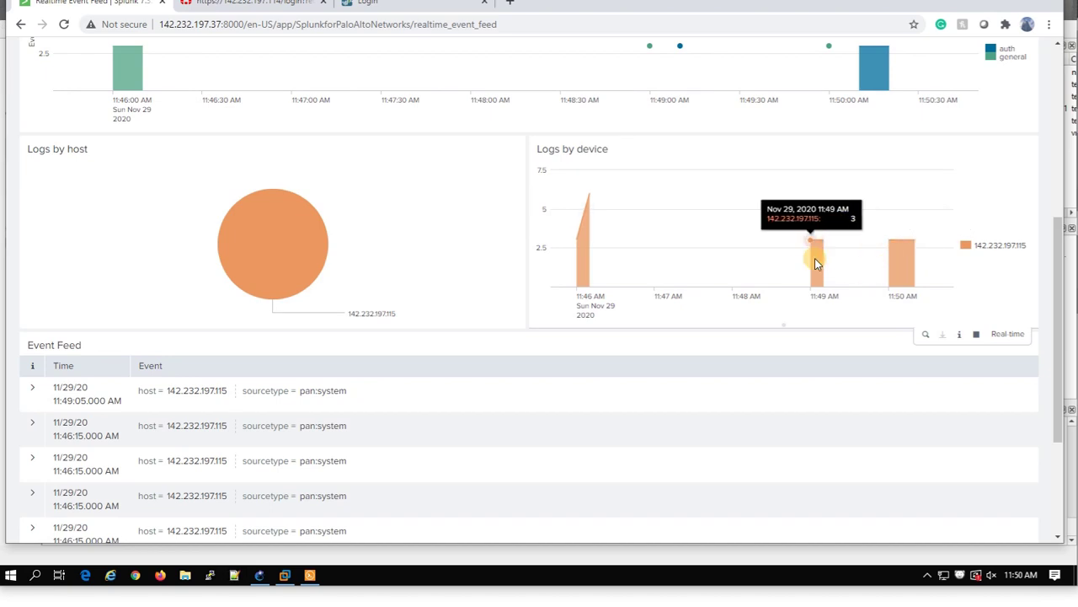
scroll(486, 193, up, 3)
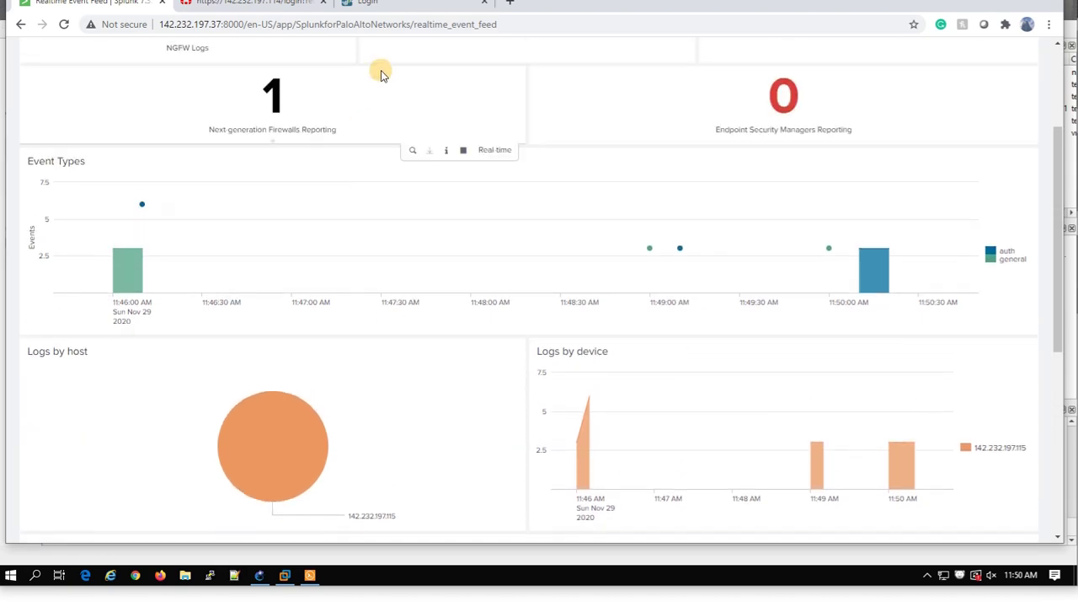
click(379, 7)
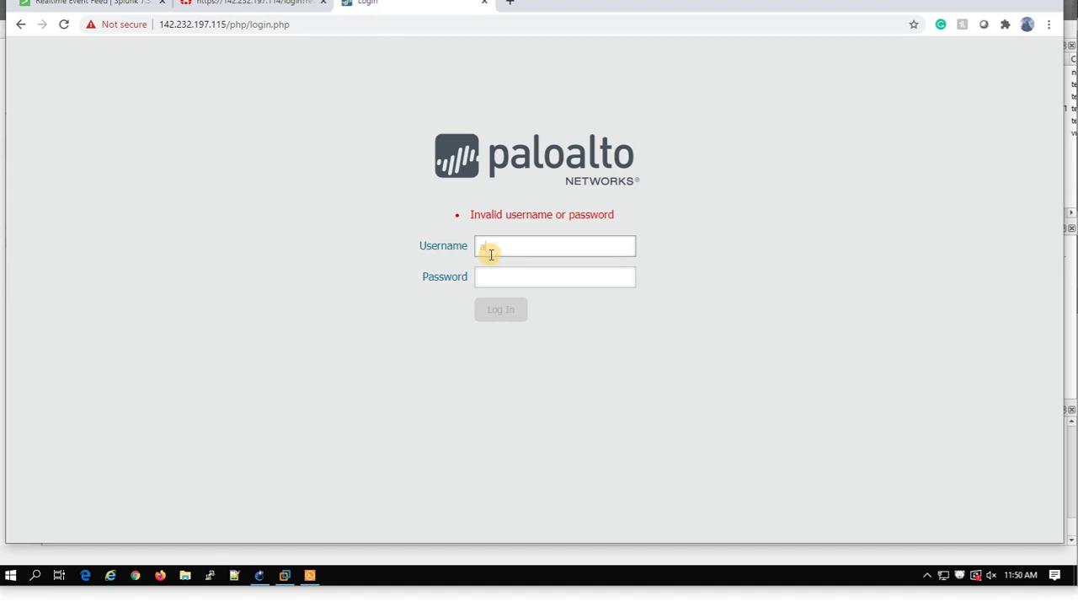
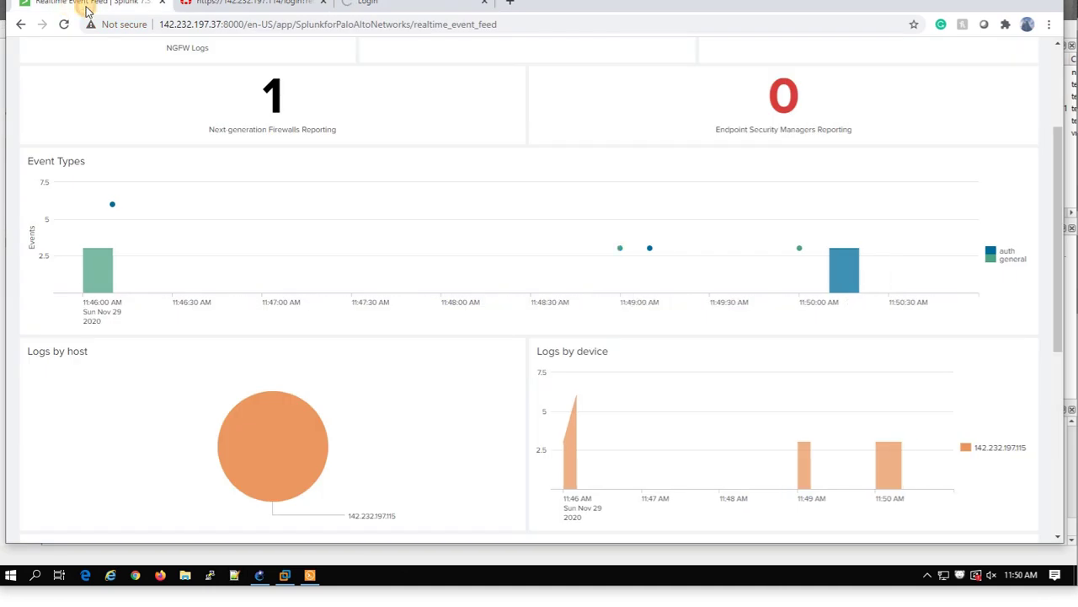
Scroll down to review the pan:system events in the Event Feed table, then return to the summary counters at the top.
scroll(832, 347, down, 5)
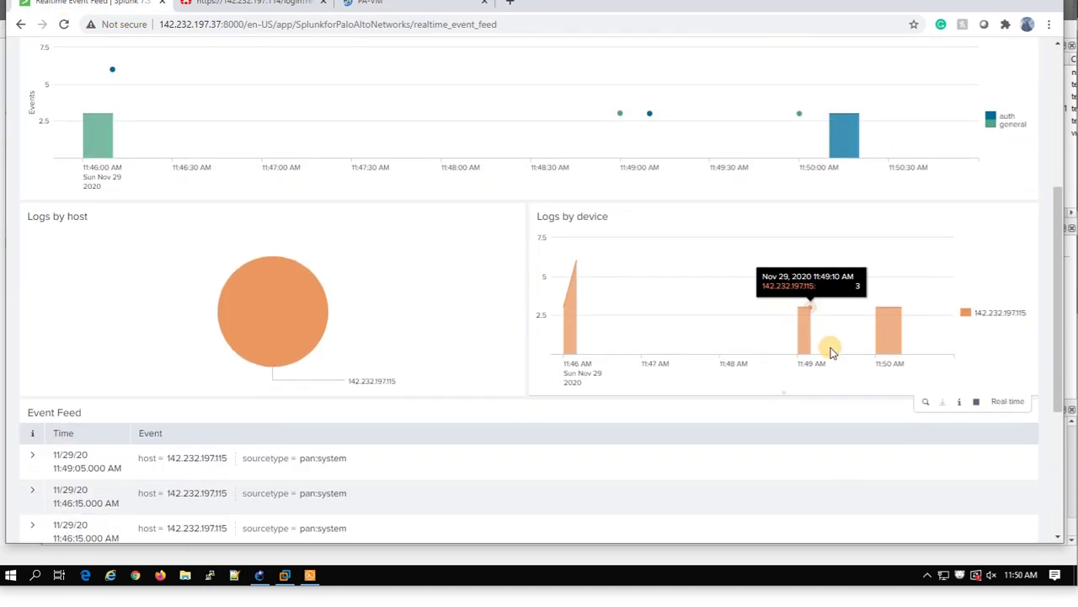
scroll(778, 327, up, 3)
scroll(779, 326, down, 3)
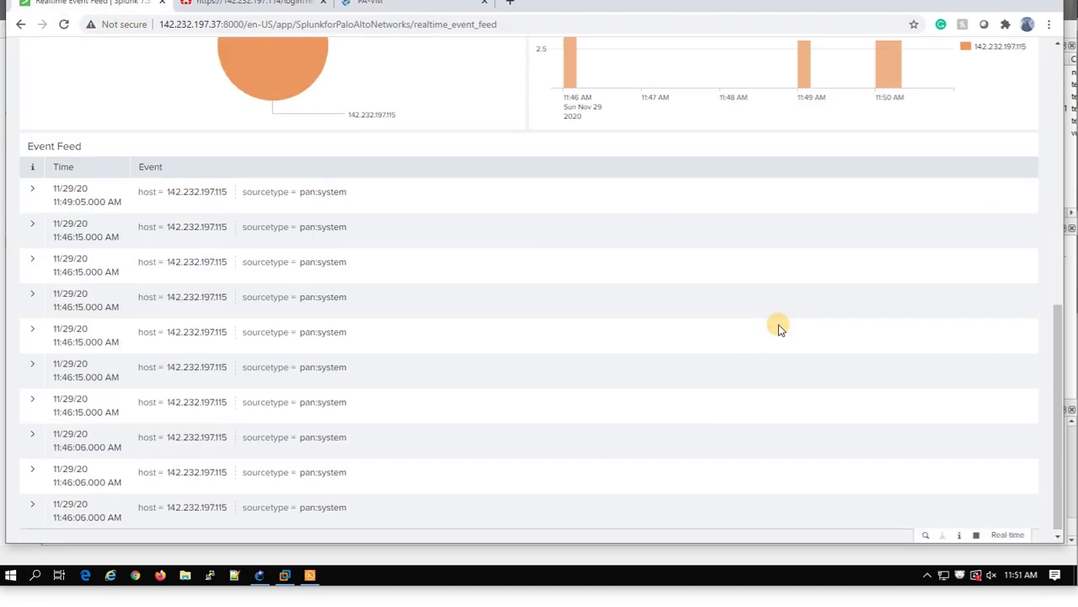
scroll(779, 324, up, 3)
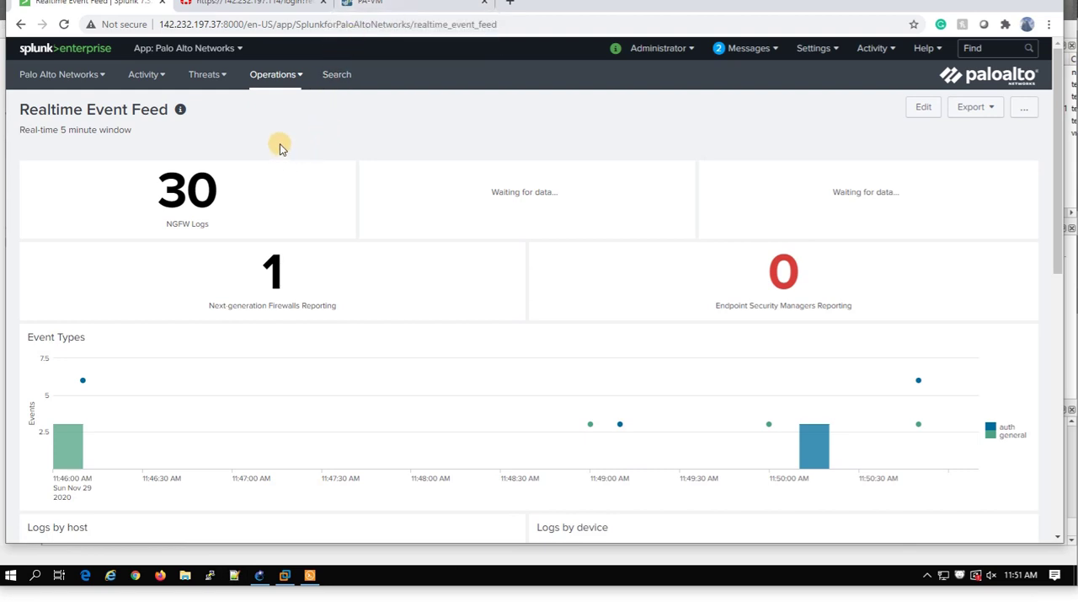
click(224, 84)
click(140, 80)
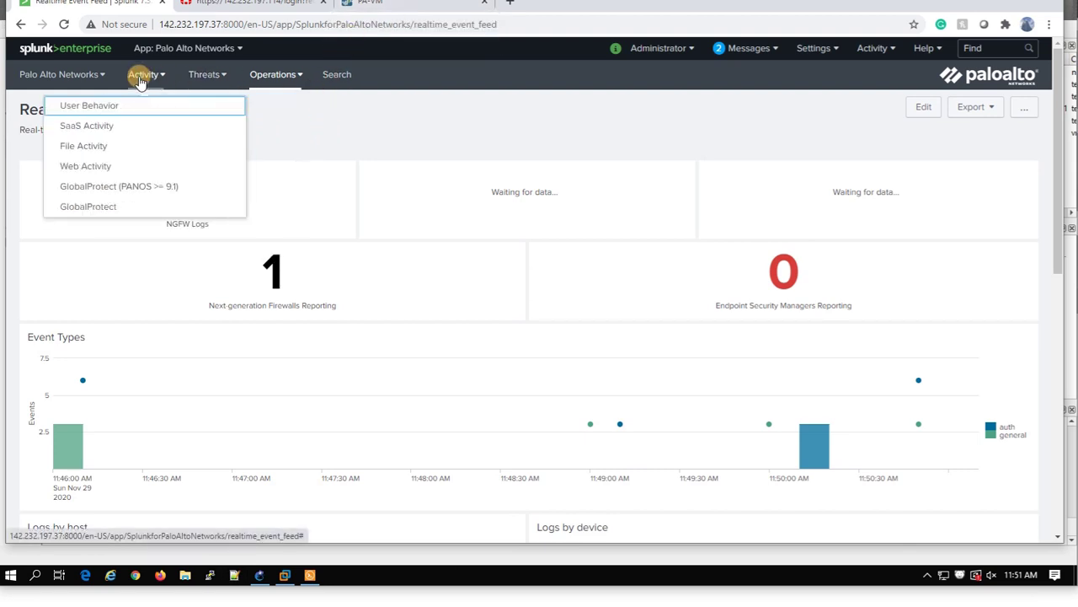
click(69, 78)
click(157, 79)
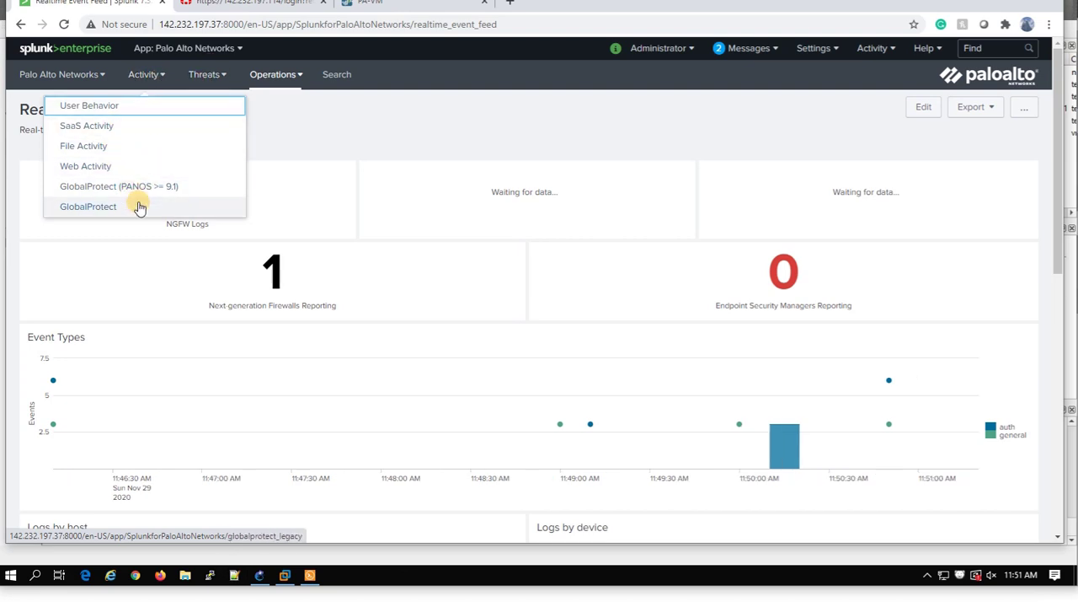
click(207, 76)
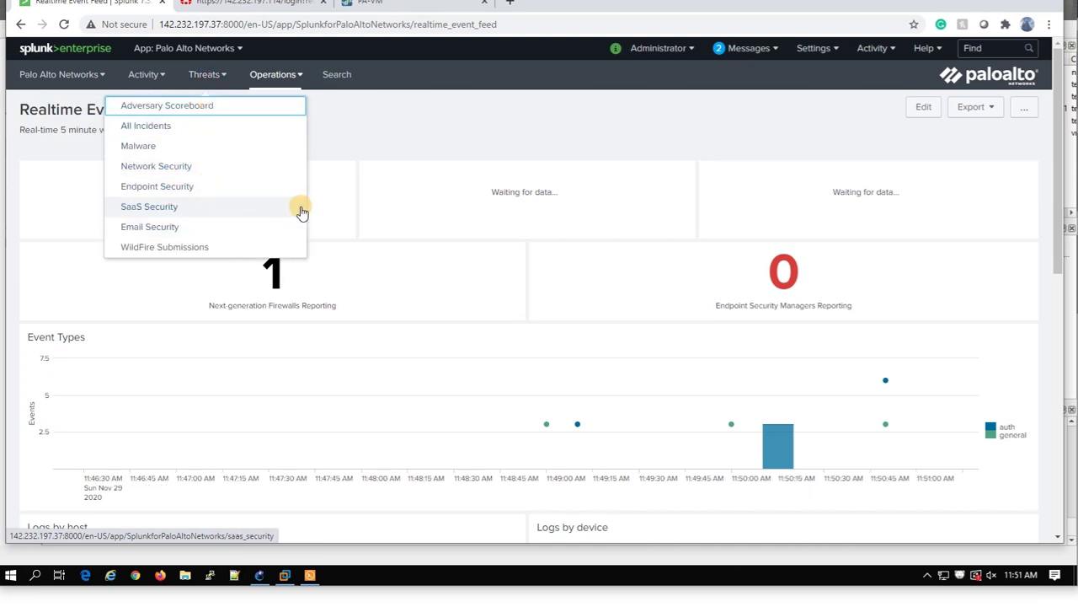
click(600, 128)
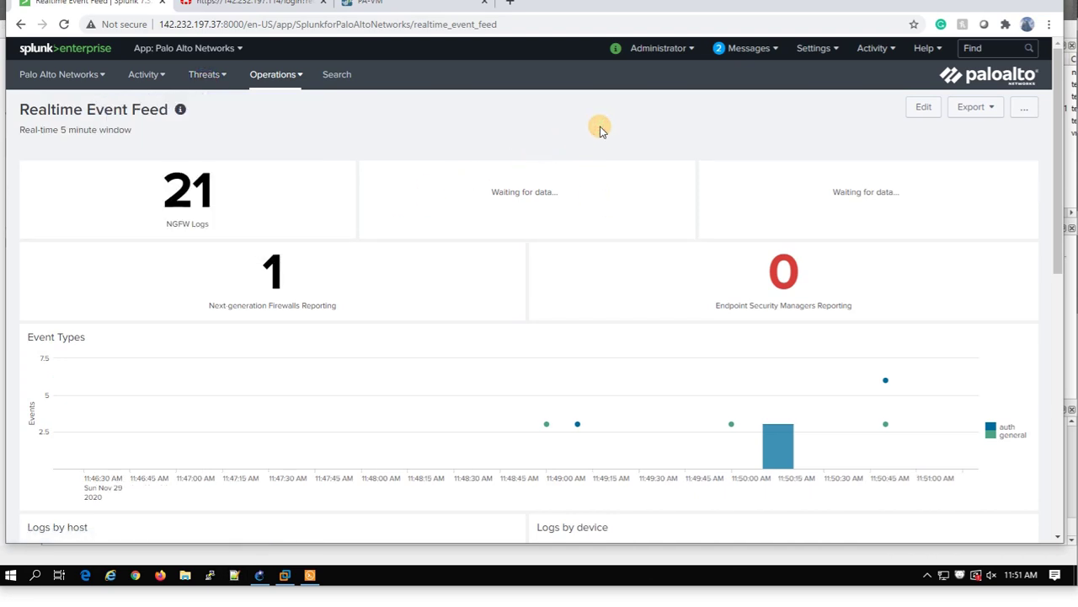